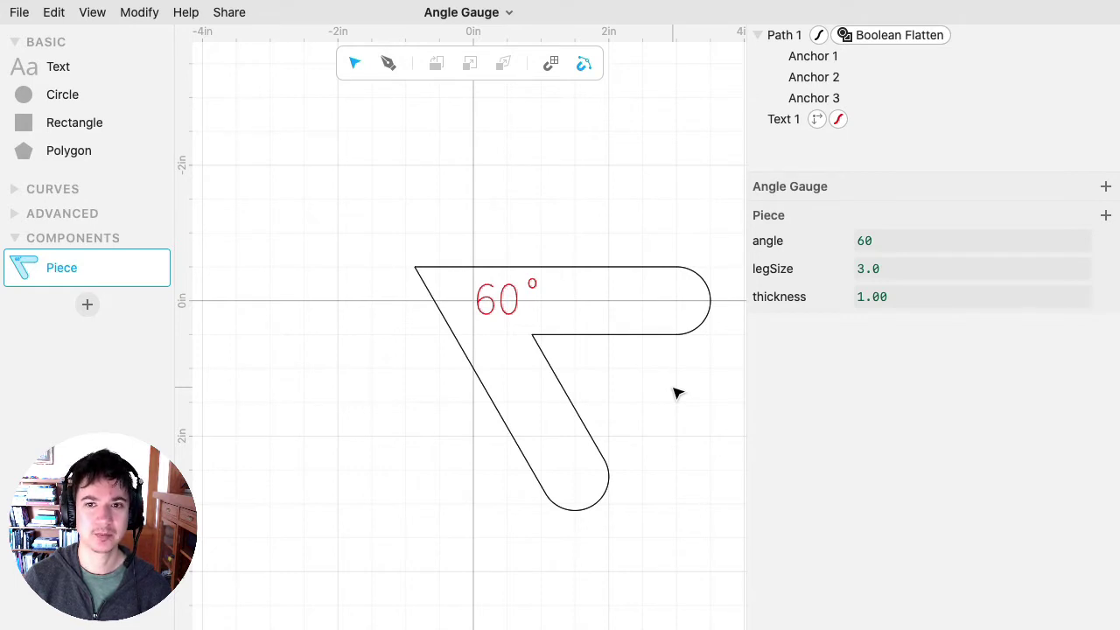
Scrub the gauge to angle 118, legSize 2.8 and thickness 1.04, with the label reading 118°.
drag(864, 240, 938, 244)
drag(862, 269, 888, 296)
drag(864, 241, 941, 244)
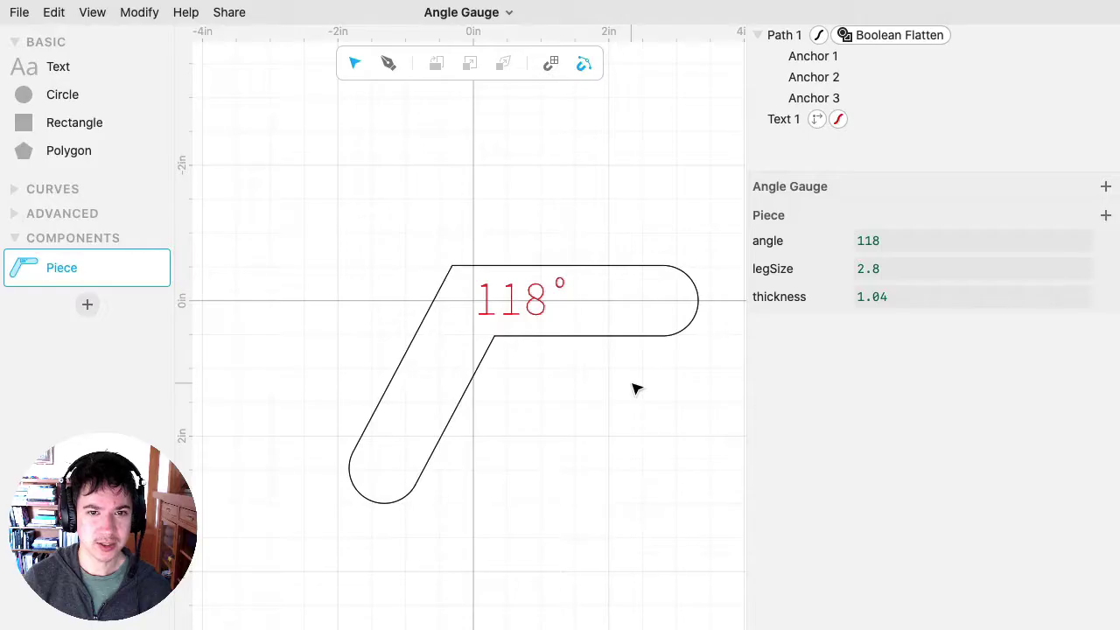
Start a new blank project and place a Pen path's first point on the x-axis.
click(21, 12)
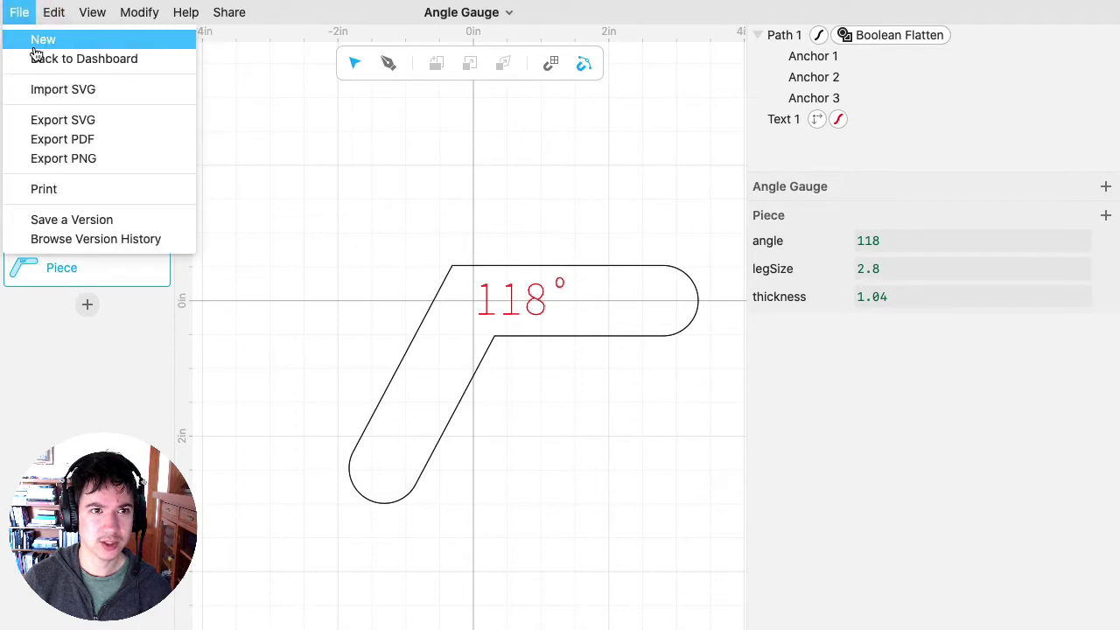
click(34, 40)
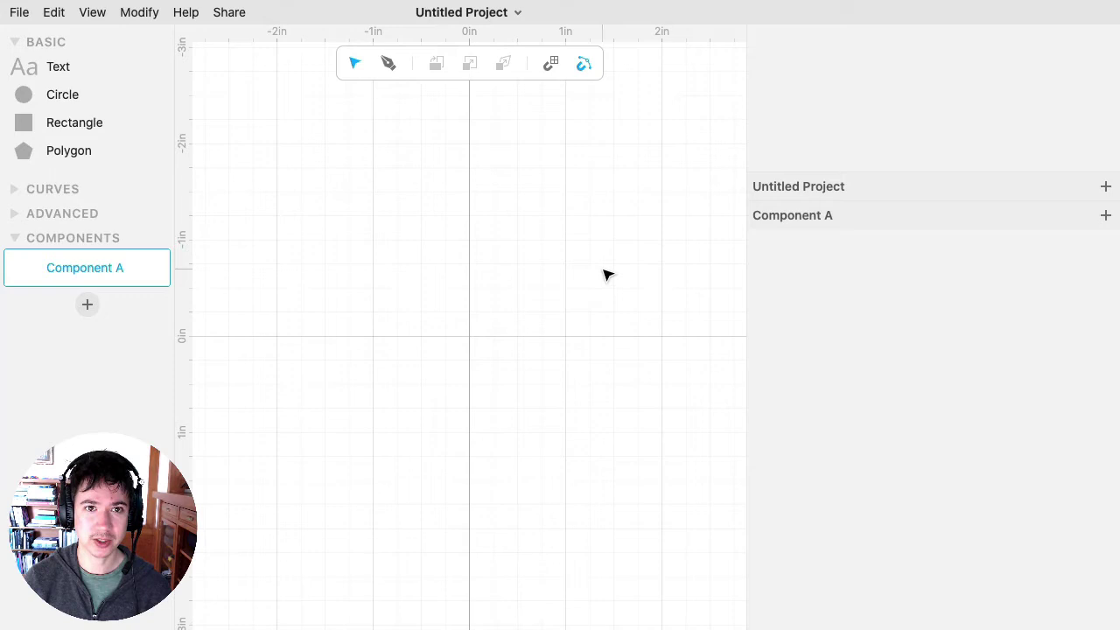
click(390, 69)
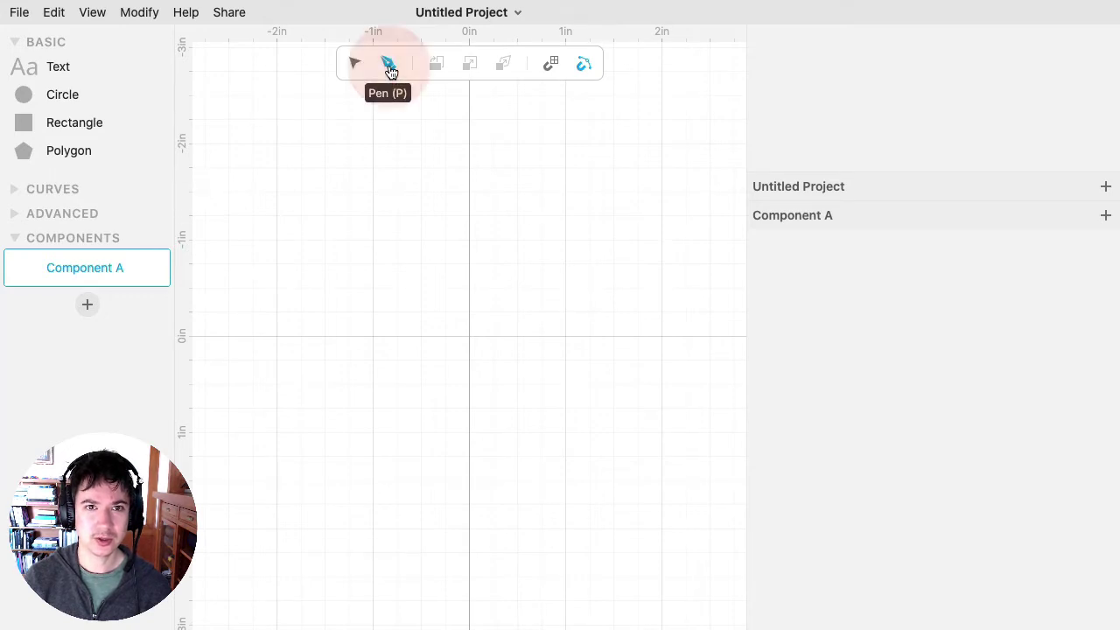
drag(618, 260, 687, 337)
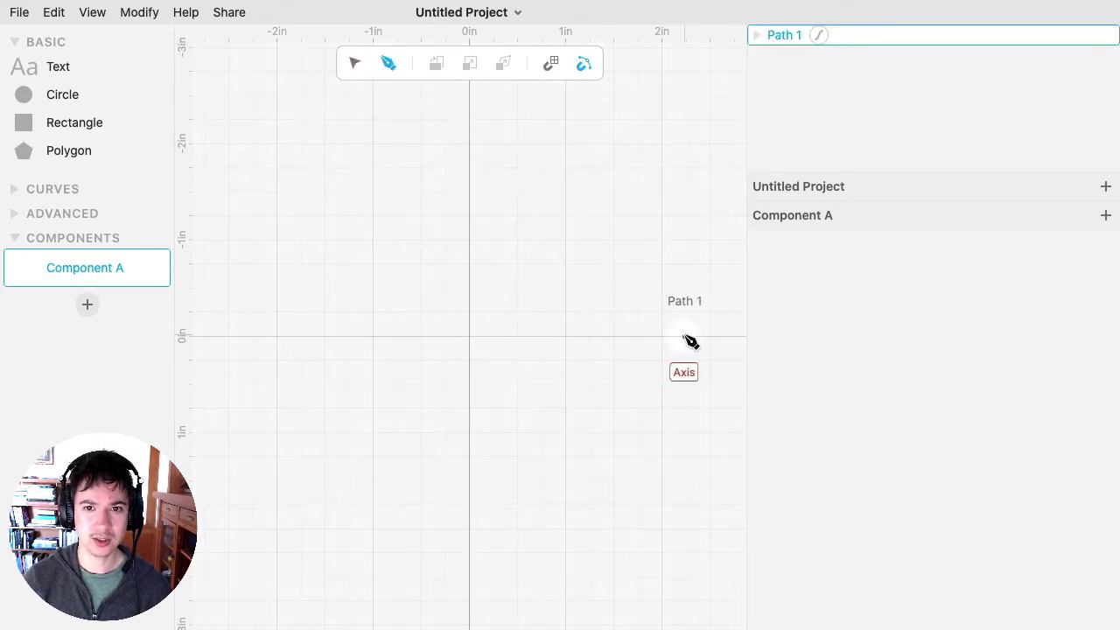
click(685, 337)
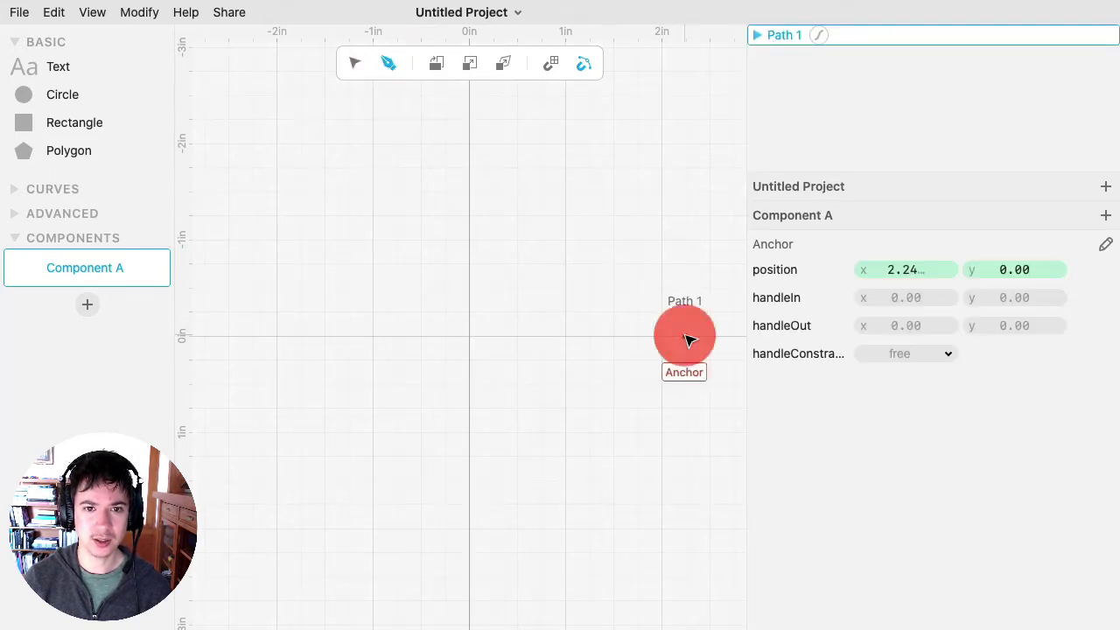
Add a corner point at the origin and an end point down-left, then select the finished path.
click(470, 337)
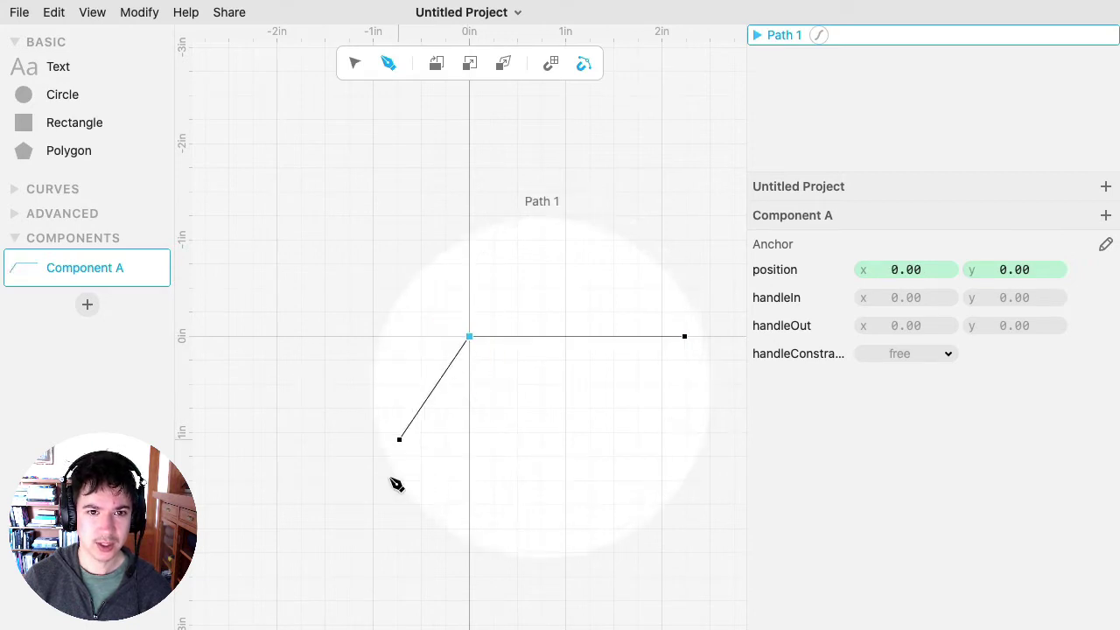
click(365, 516)
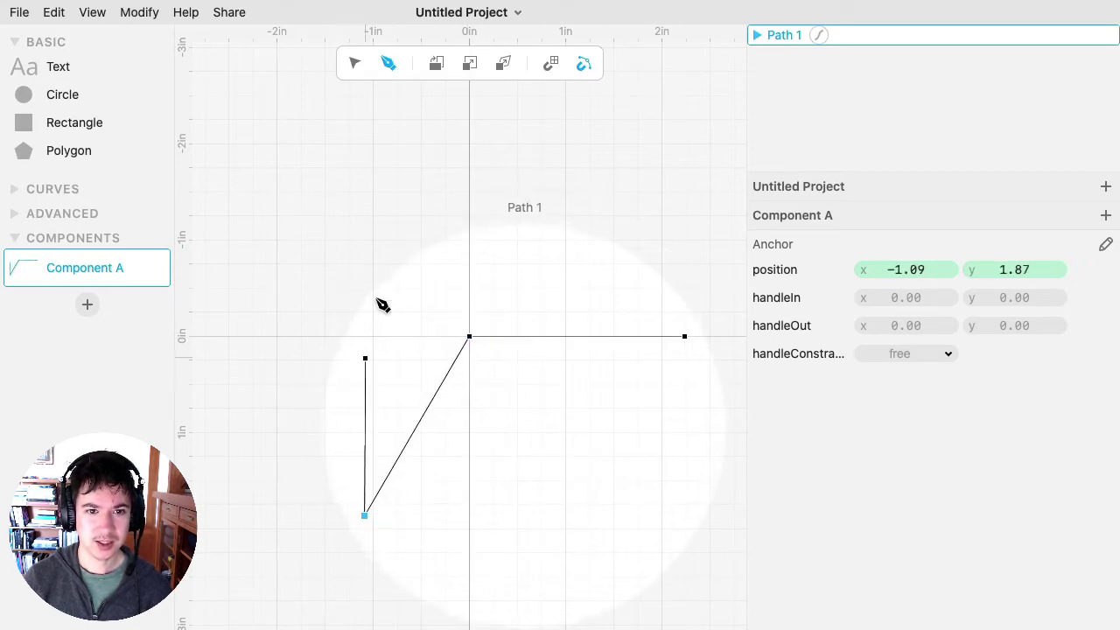
click(355, 70)
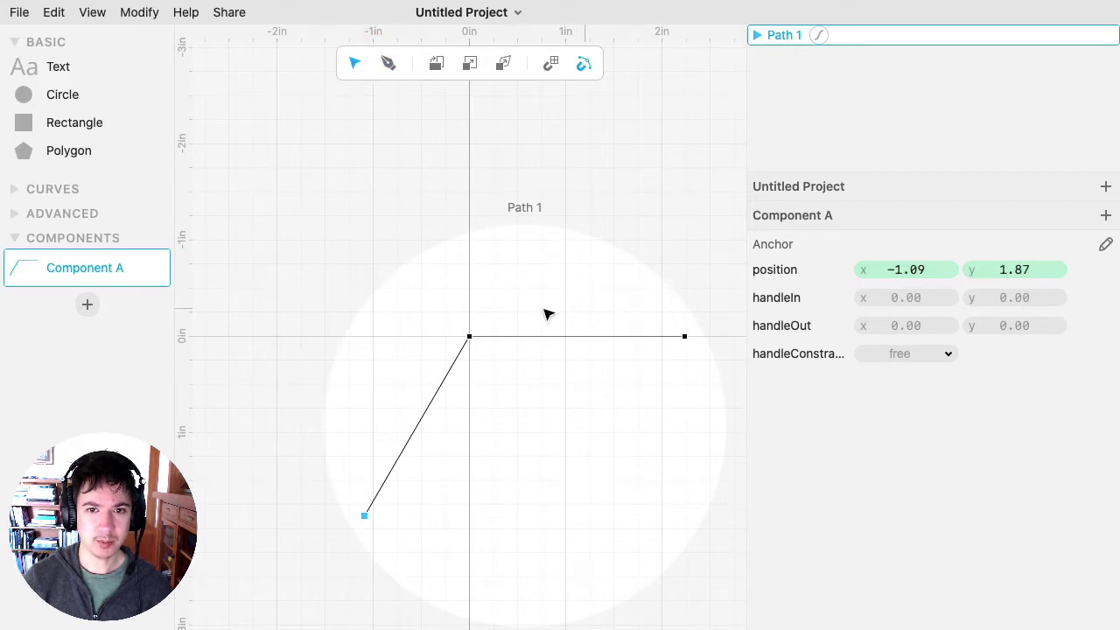
click(554, 369)
click(559, 336)
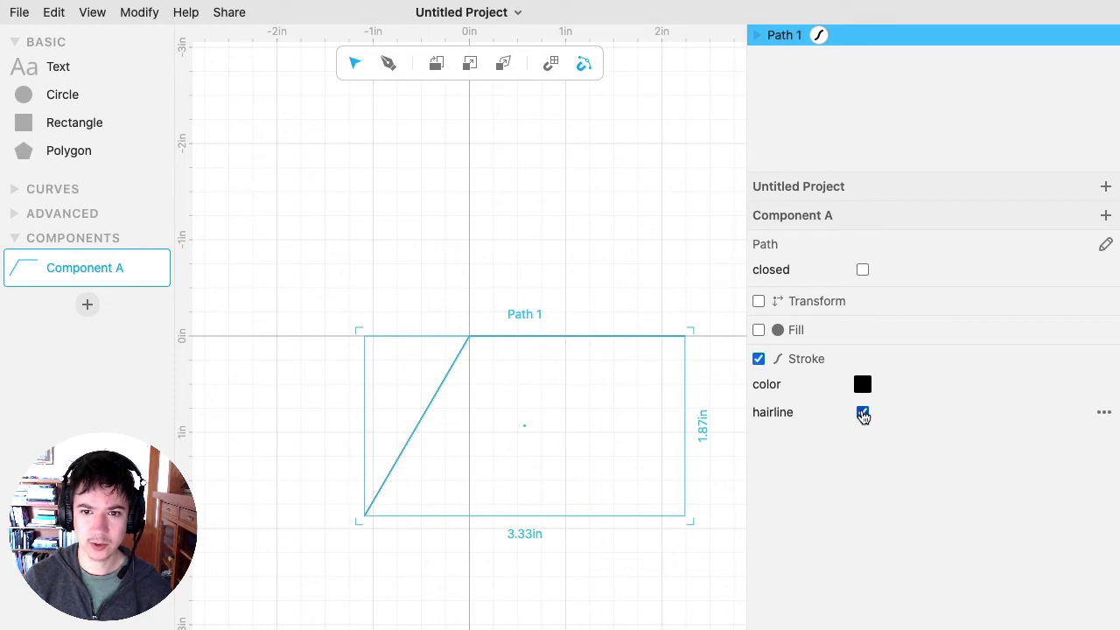
Turn off hairline, set the stroke width to 0.60, and give the stroke round caps.
click(863, 413)
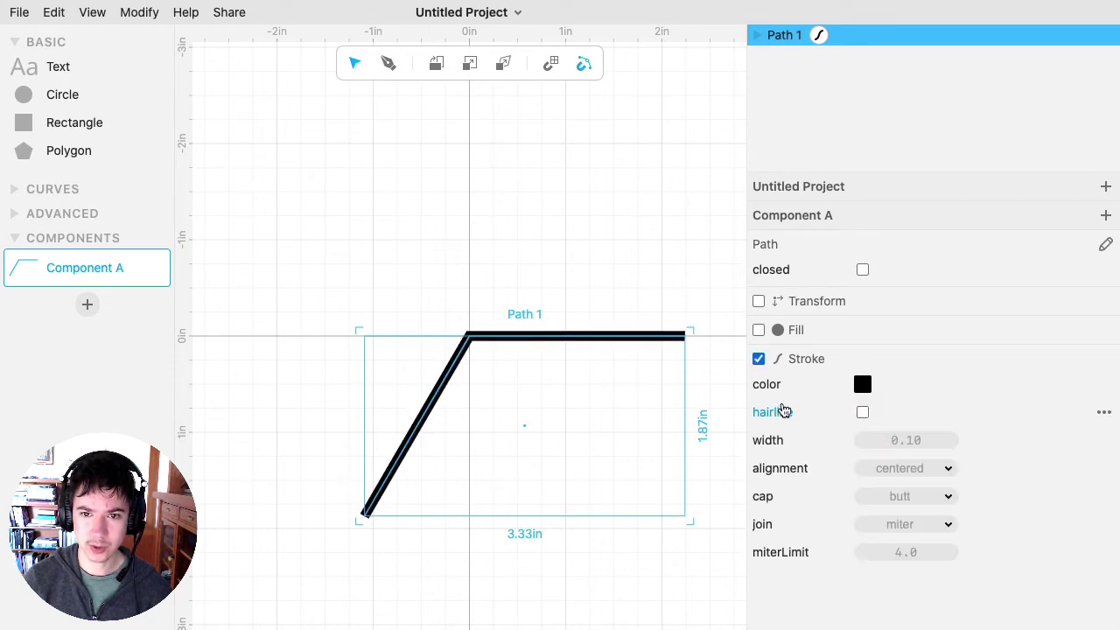
drag(898, 440, 990, 437)
click(917, 439)
drag(917, 439, 957, 437)
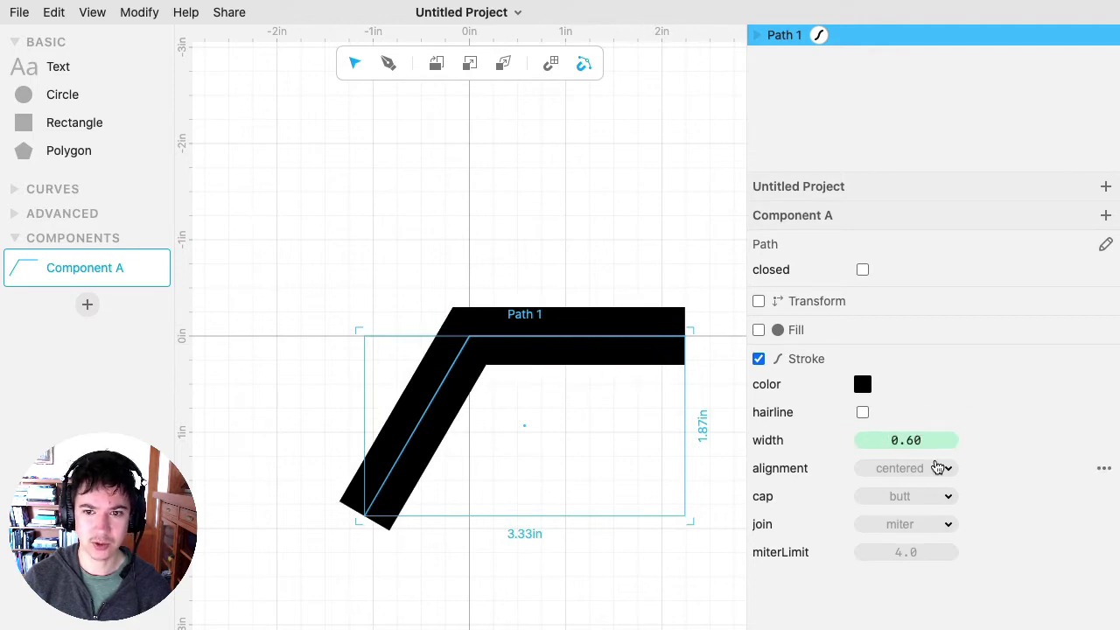
click(928, 500)
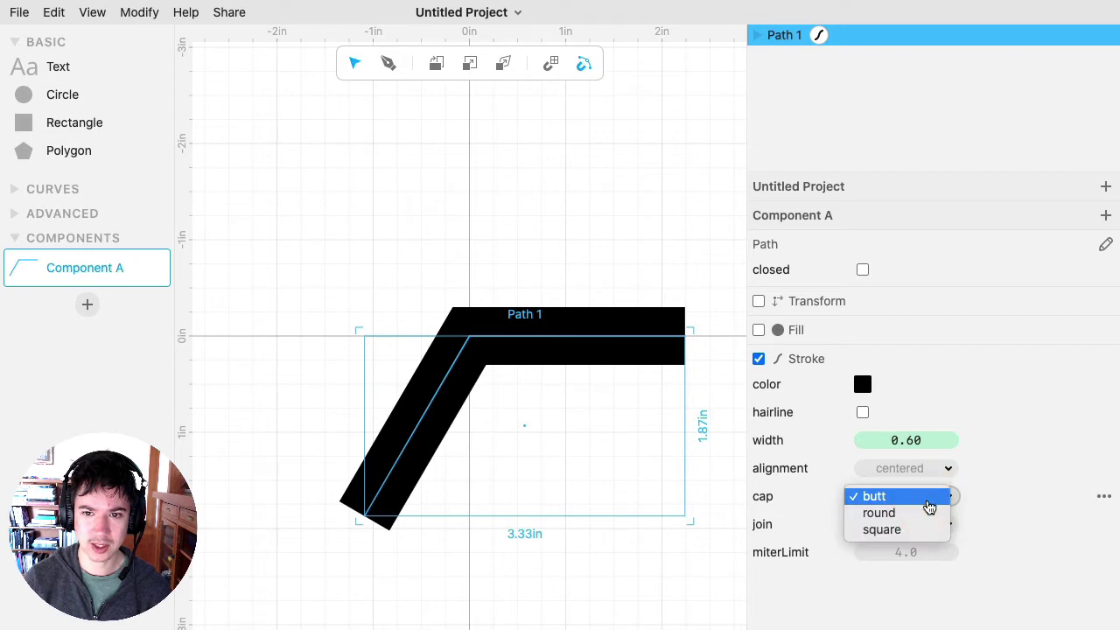
click(929, 515)
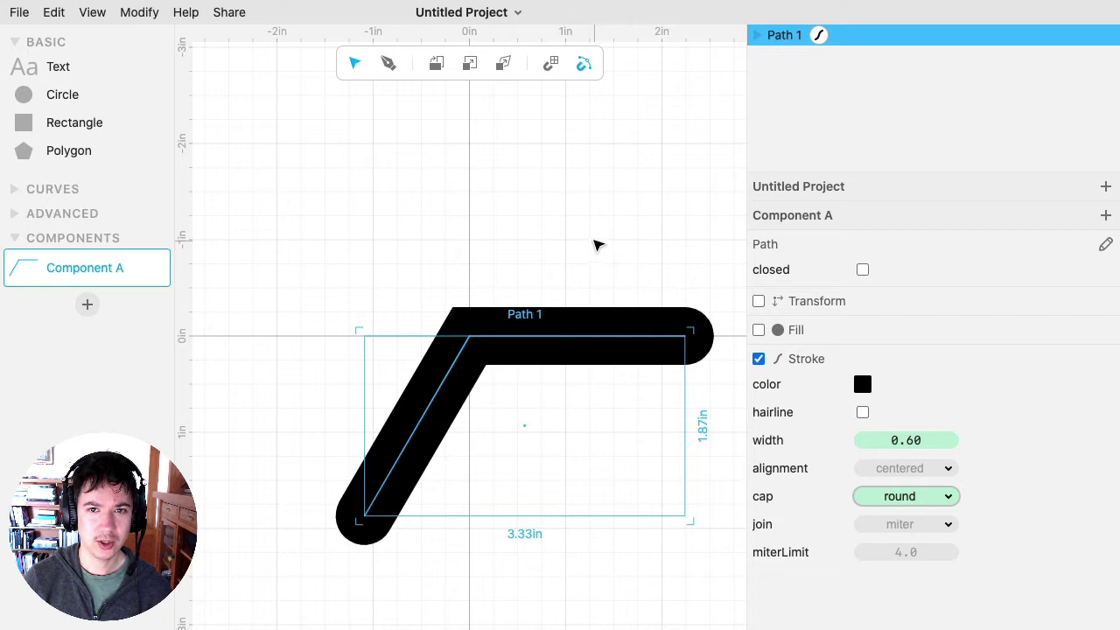
Add a Boolean Flatten to the path with strokeResult enabled.
click(147, 20)
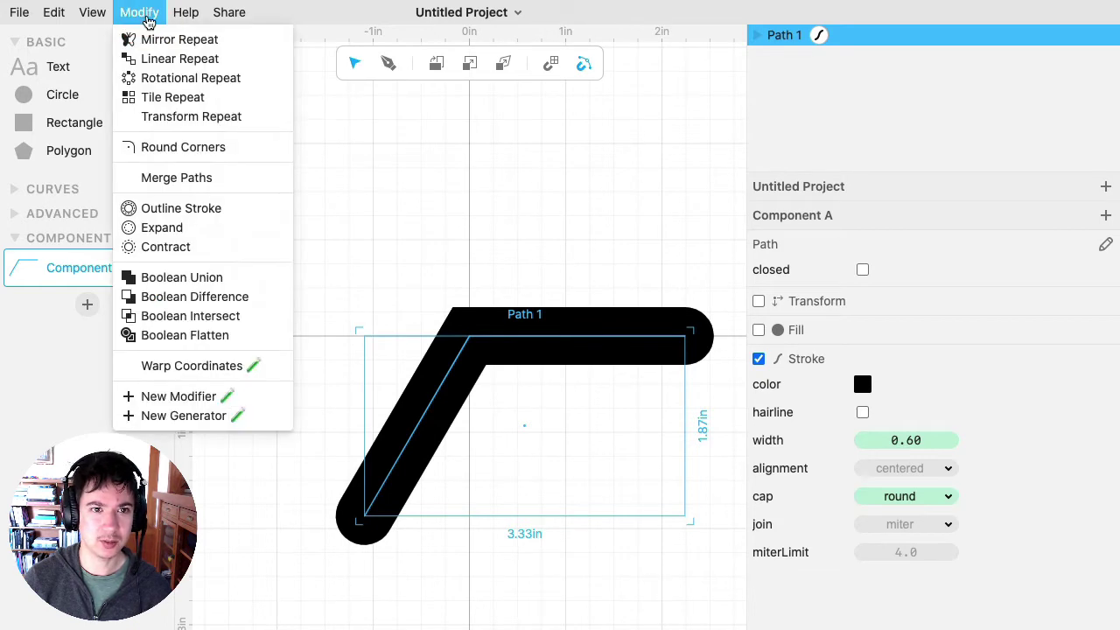
click(215, 339)
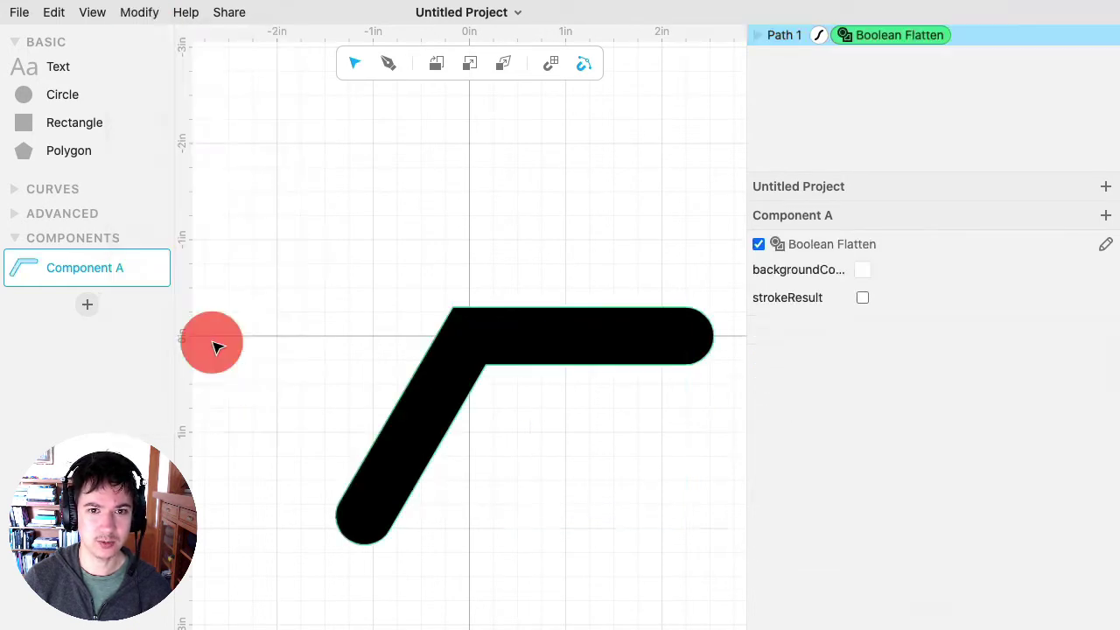
click(862, 299)
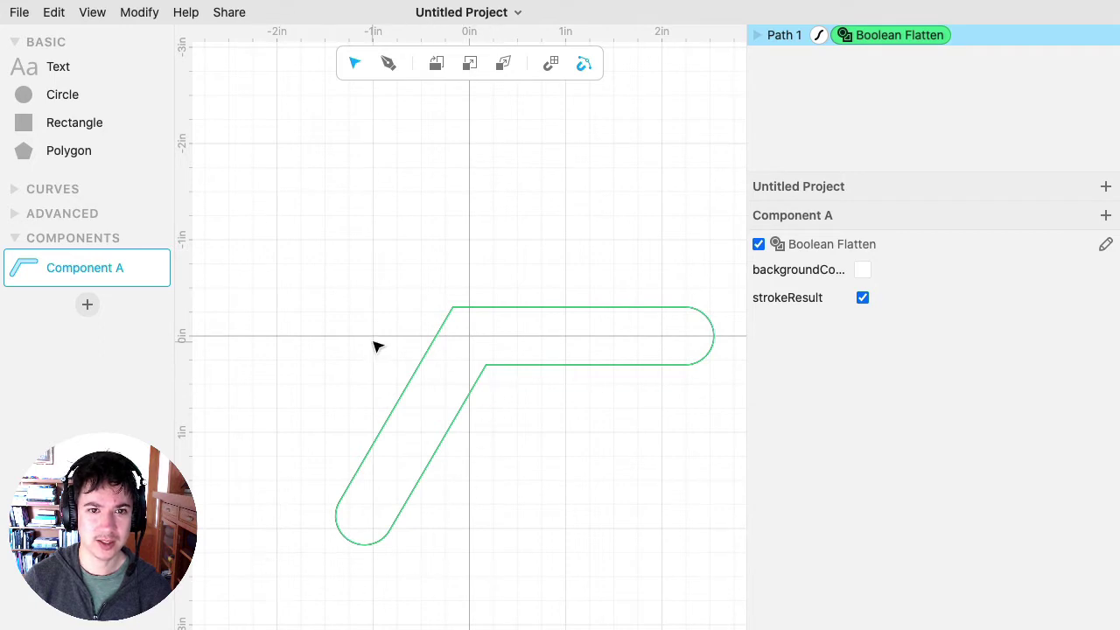
Select Path 1 and raise its stroke width to 0.88.
click(787, 35)
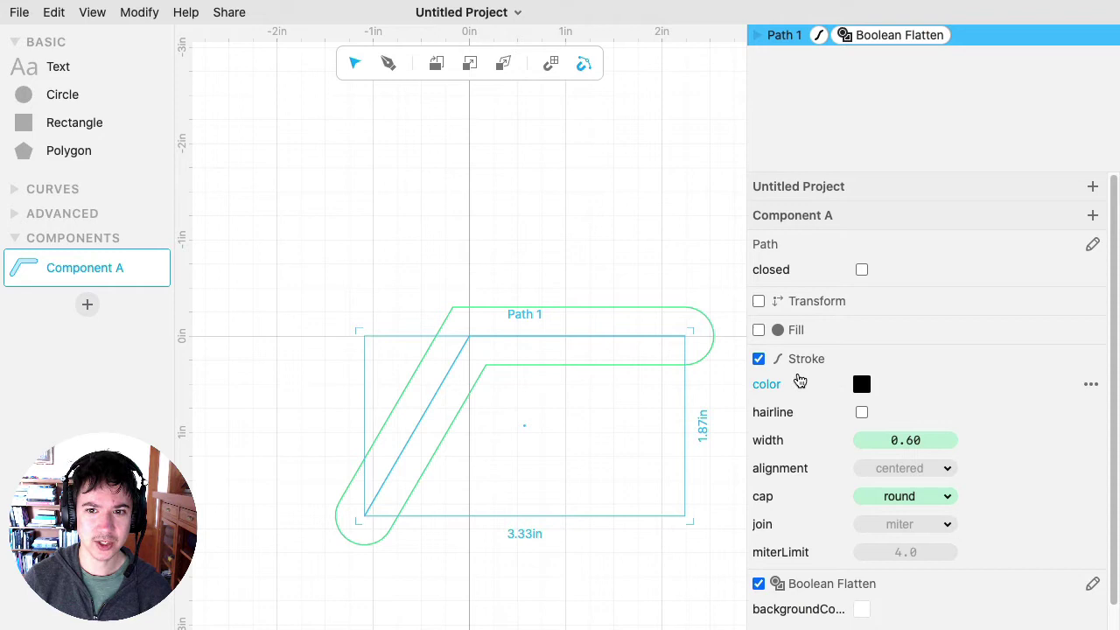
click(905, 440)
drag(906, 440, 976, 440)
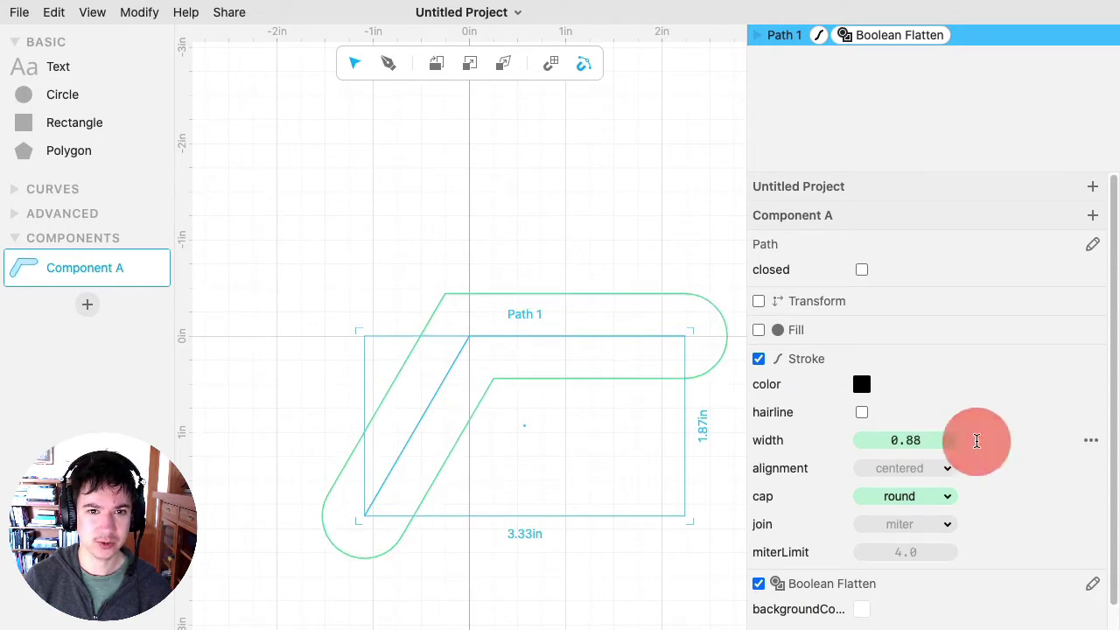
click(608, 419)
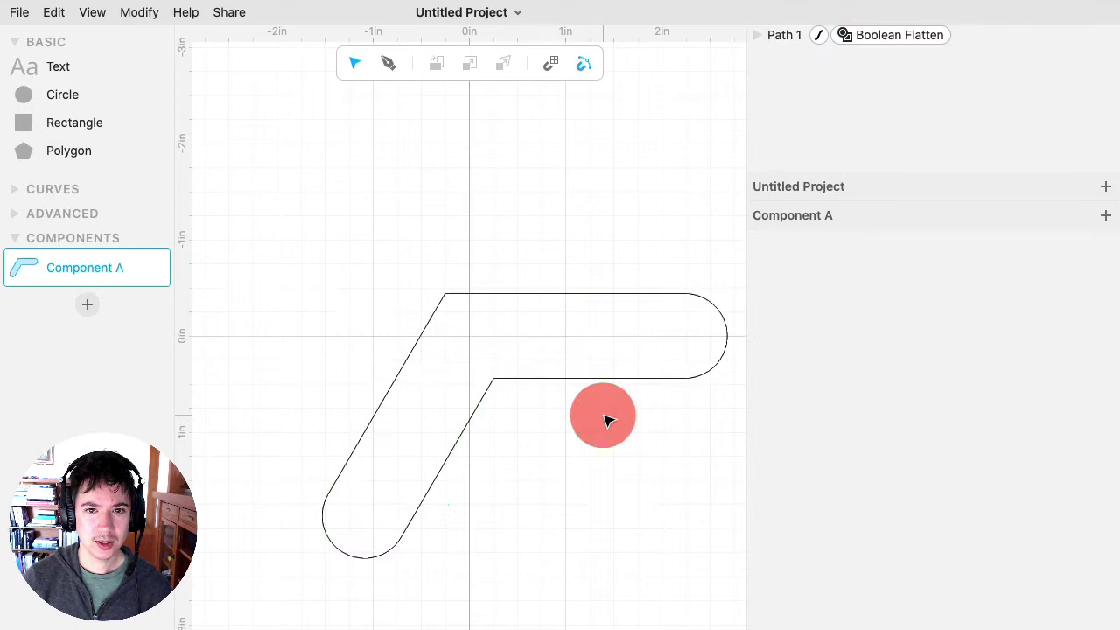
drag(615, 437, 545, 342)
scroll(595, 394, down, 3)
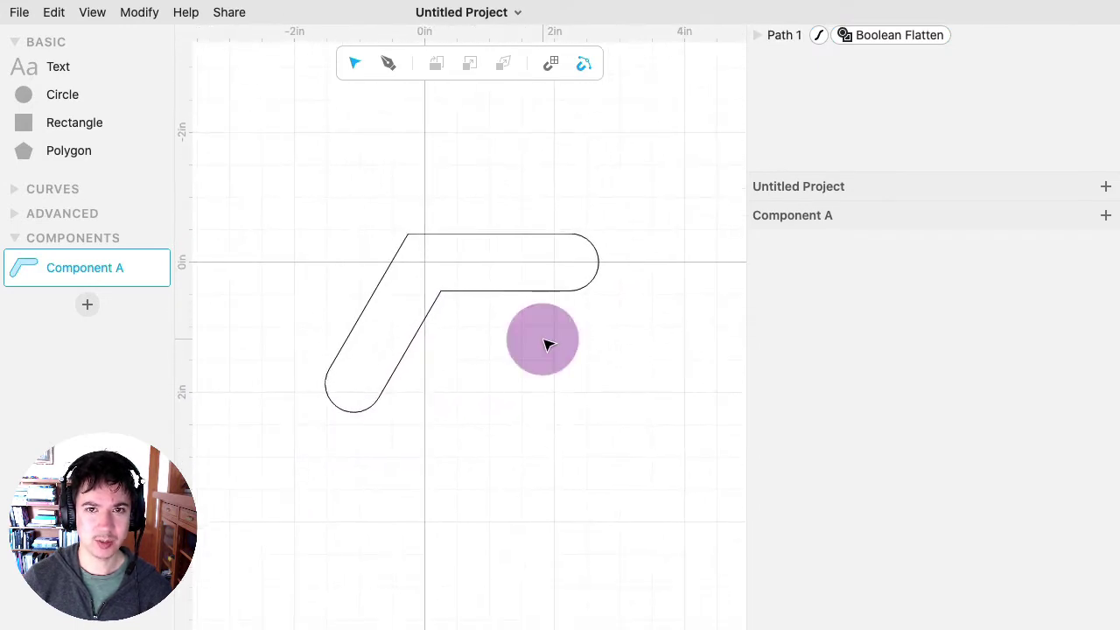
scroll(548, 342, down, 1)
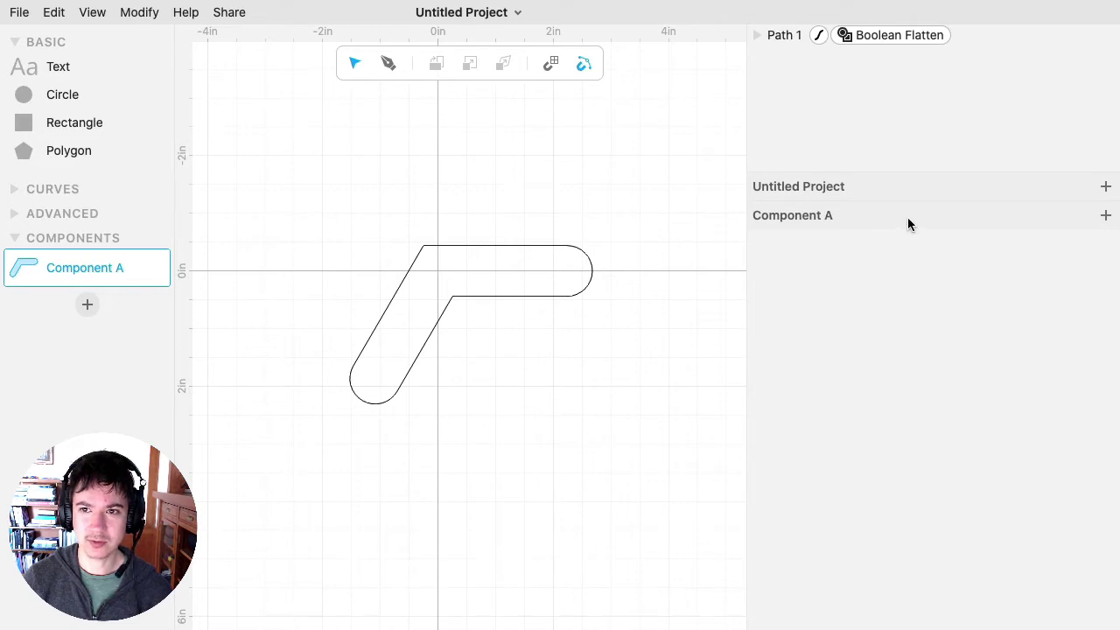
Add an angle parameter set to 120 to Component A, then check the path's outline.
click(1104, 216)
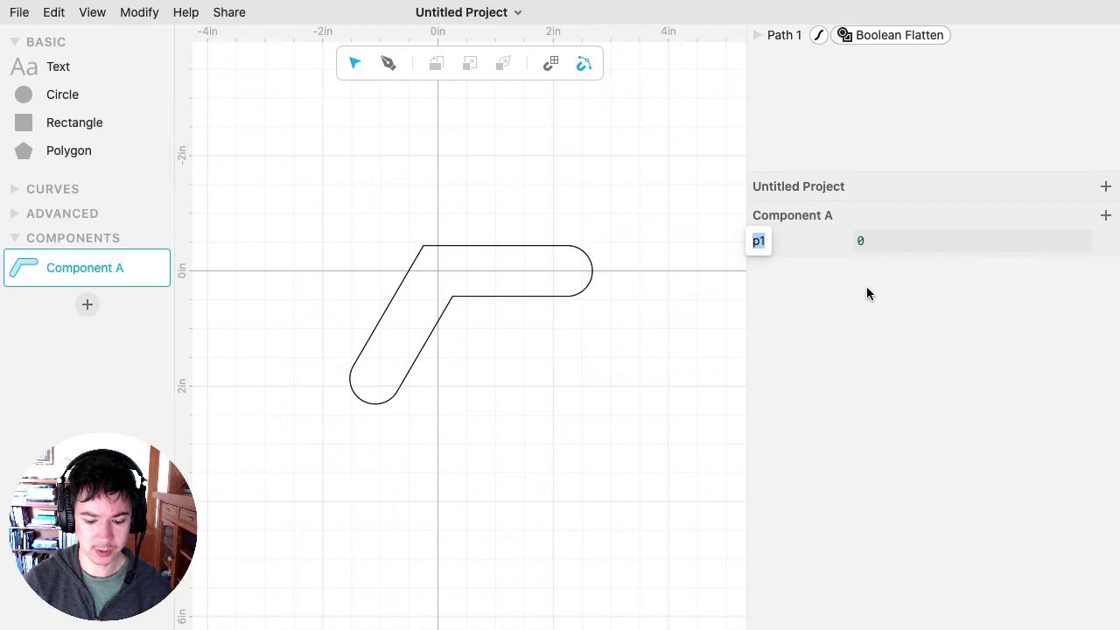
text(angle)
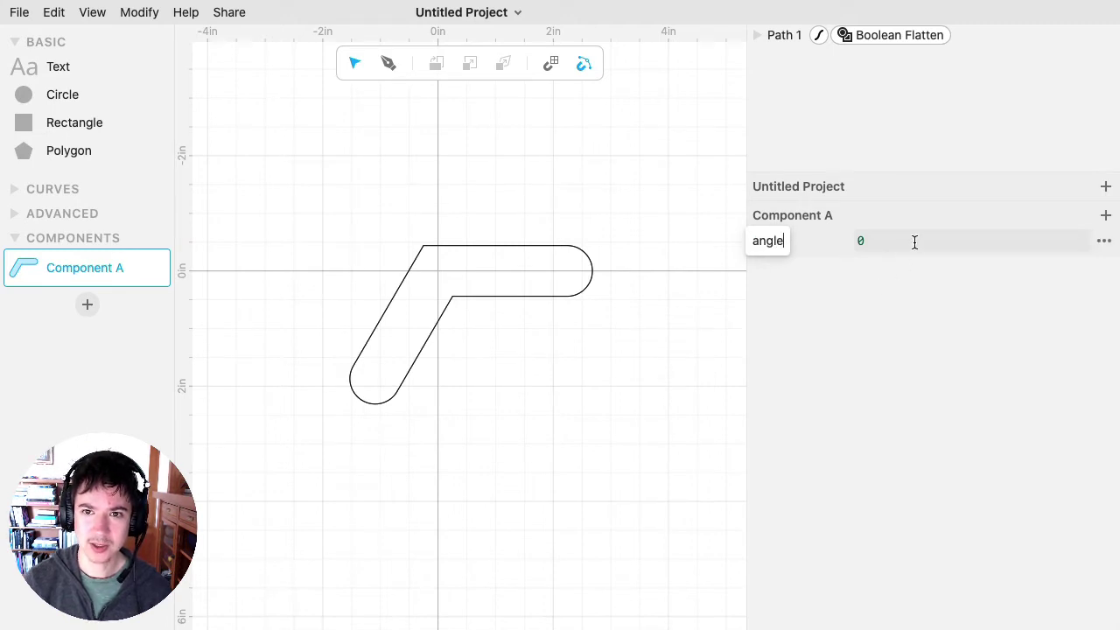
click(913, 240)
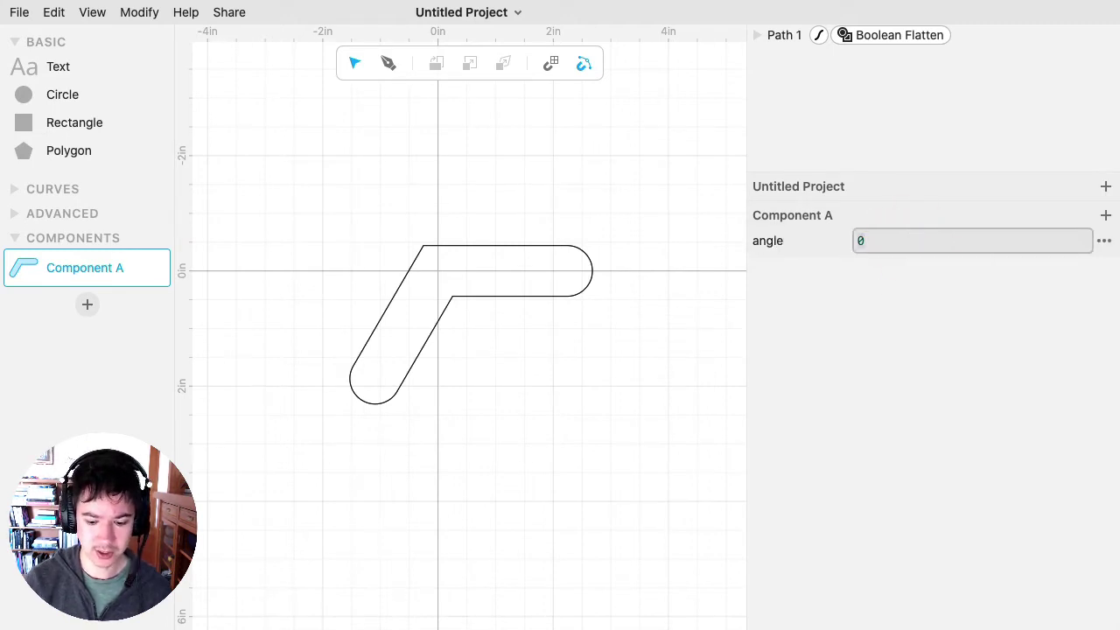
click(876, 359)
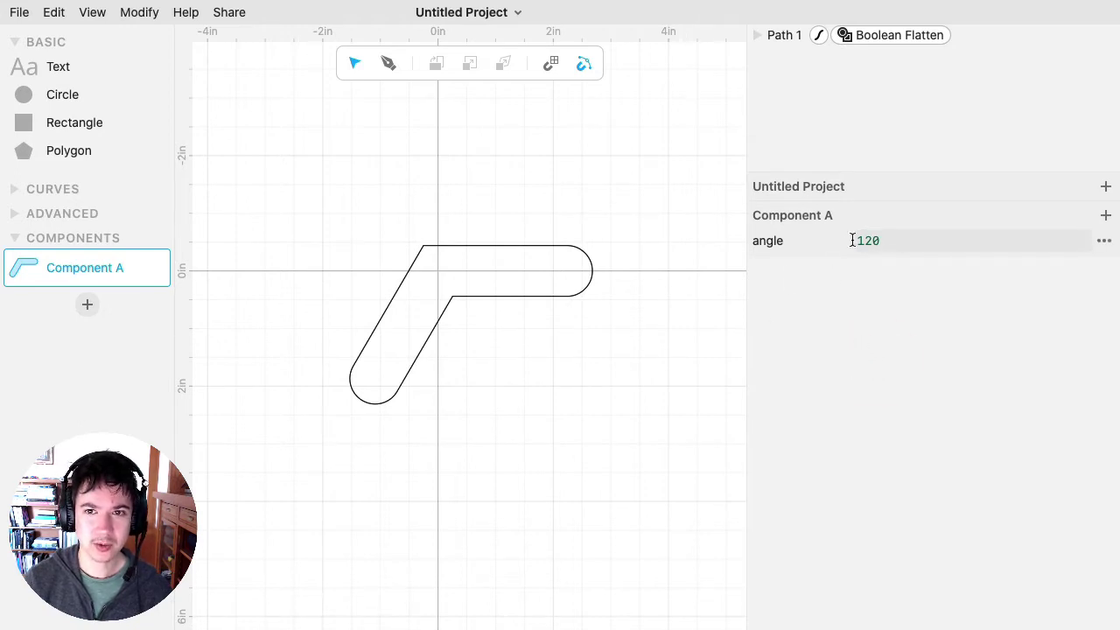
mouse_move(868, 241)
mouse_down()
mouse_move(830, 242)
mouse_move(939, 242)
mouse_move(857, 245)
mouse_up()
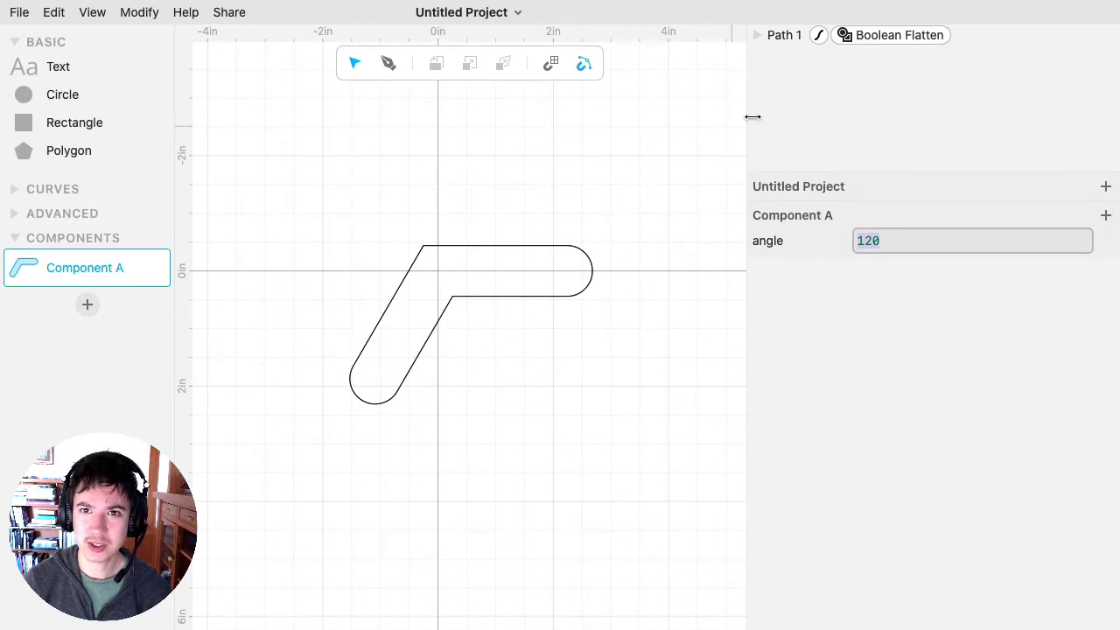
click(792, 37)
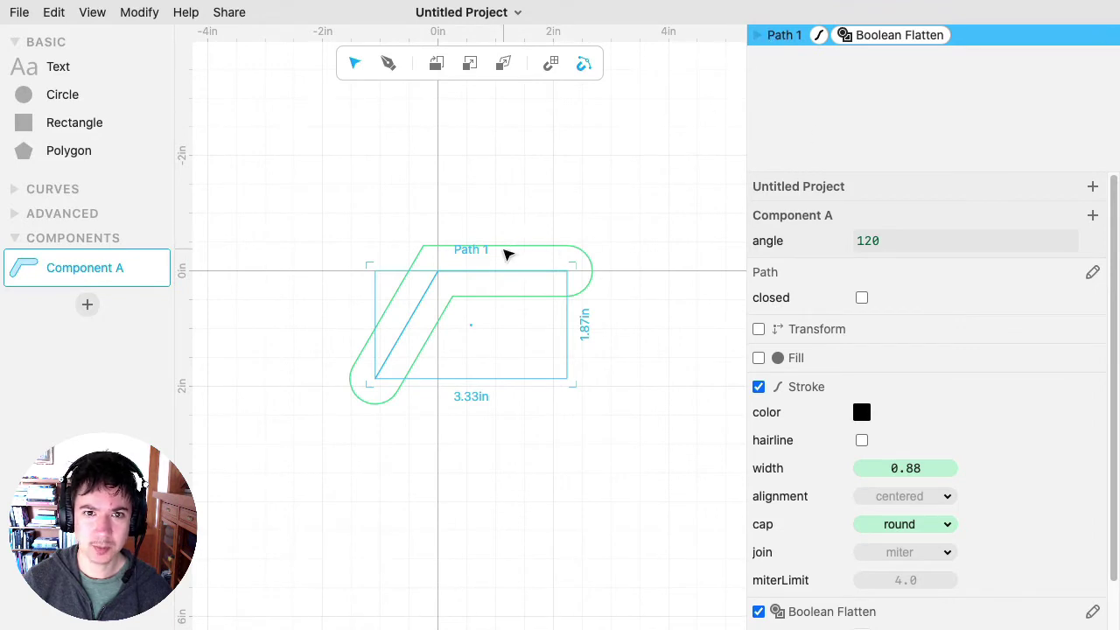
click(484, 351)
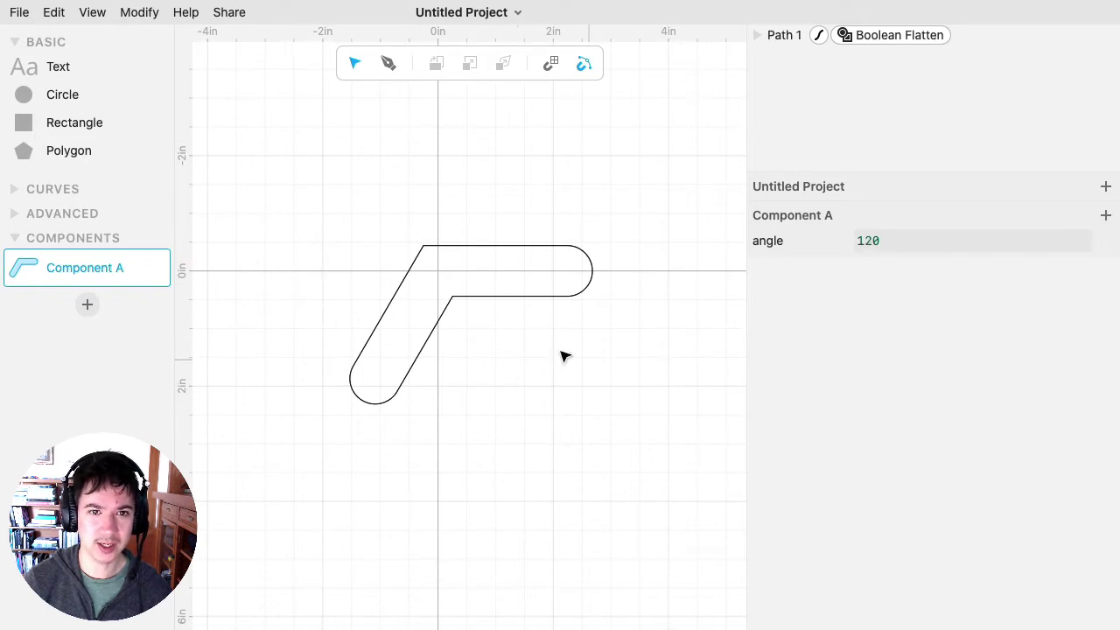
Edit the path's anchors and set the right-end anchor's x position to 3.
click(486, 272)
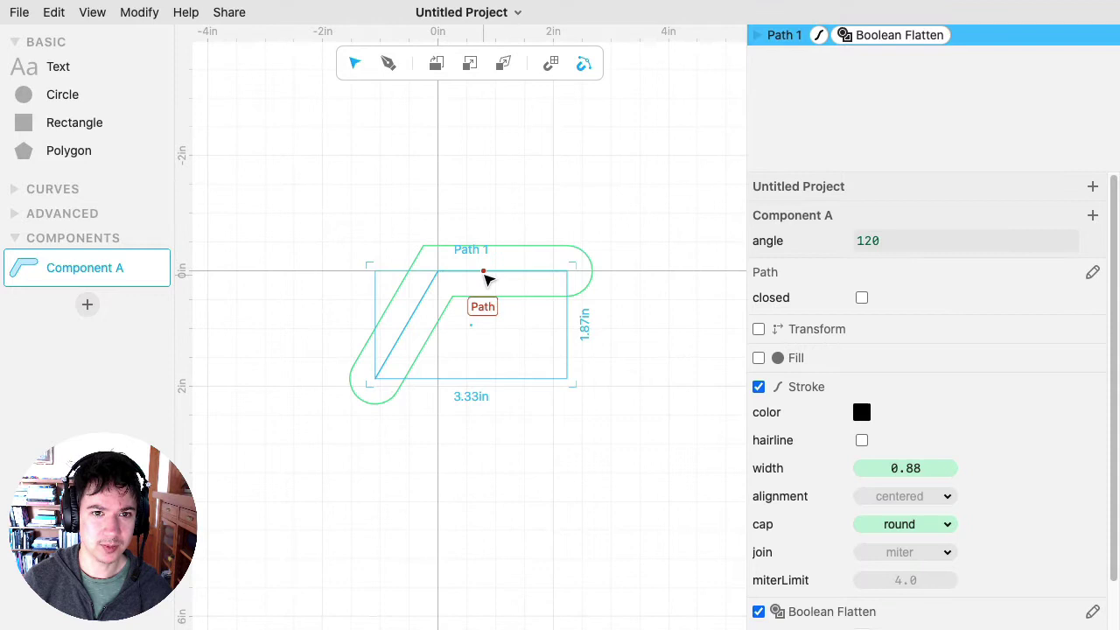
double_click(498, 275)
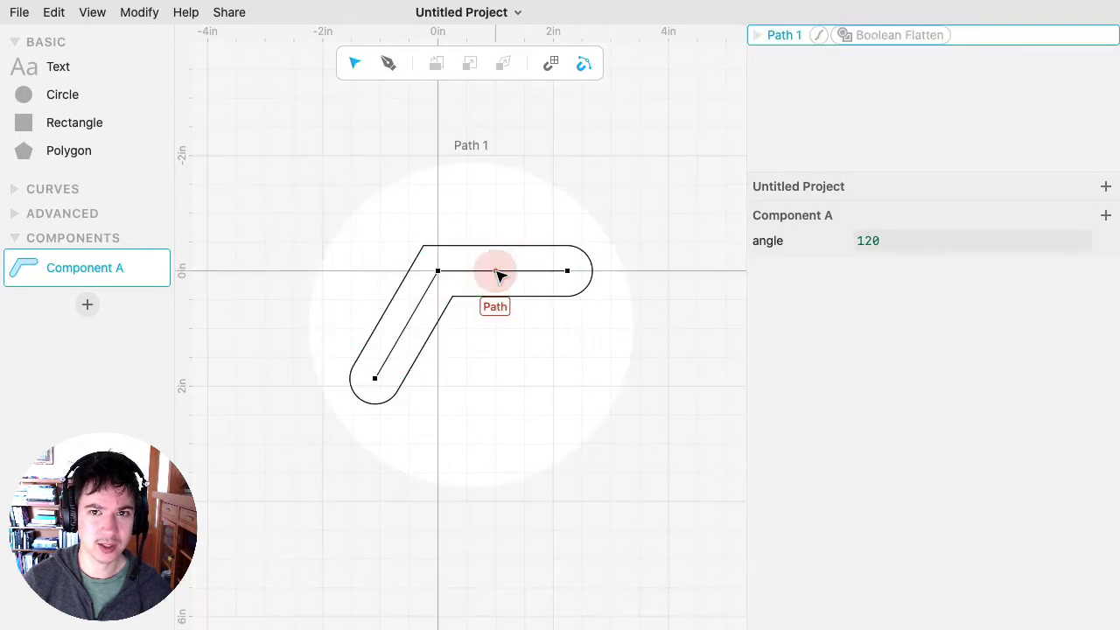
click(572, 274)
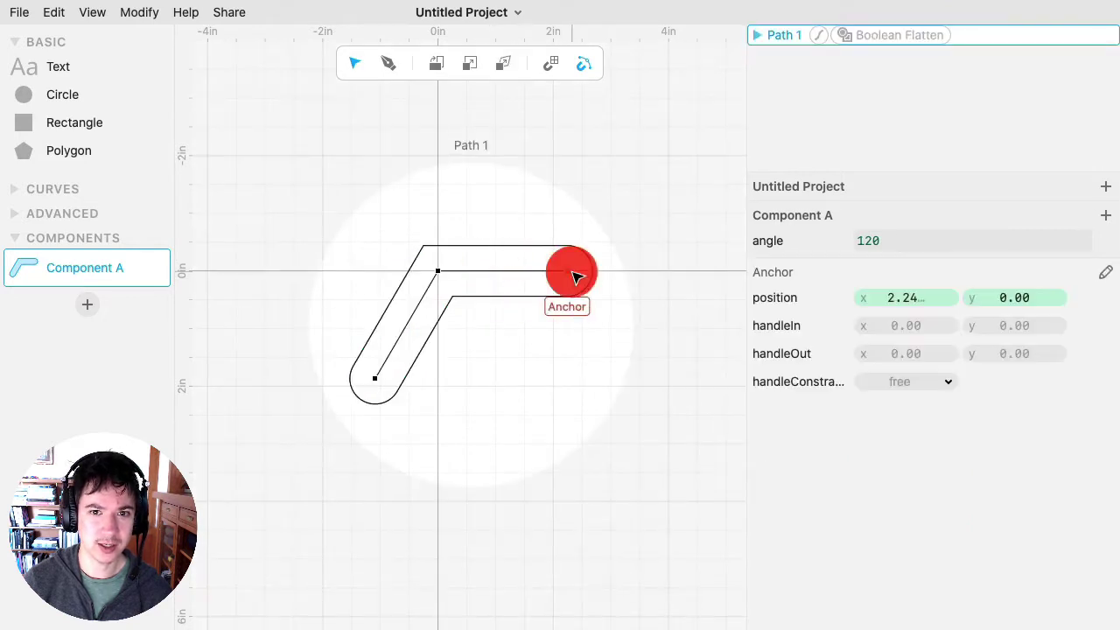
click(438, 271)
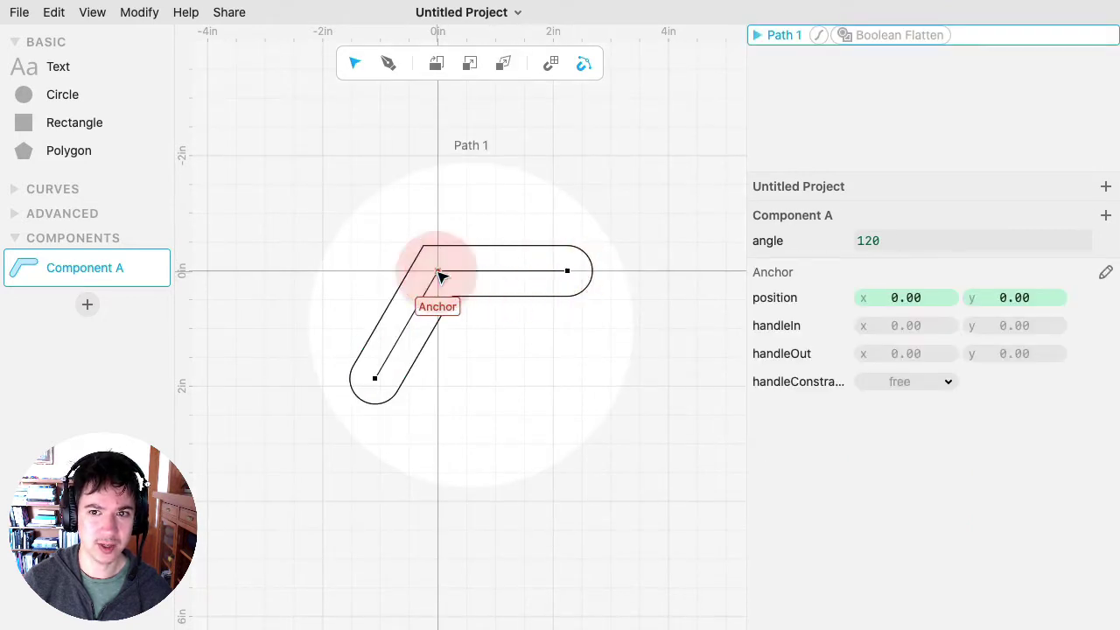
click(375, 378)
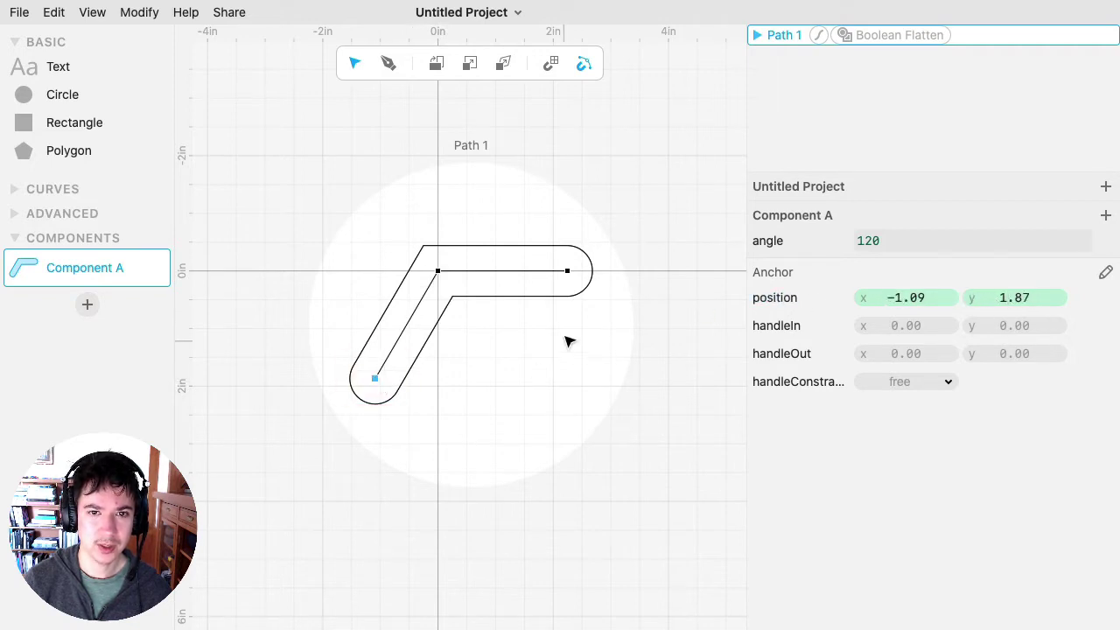
click(567, 271)
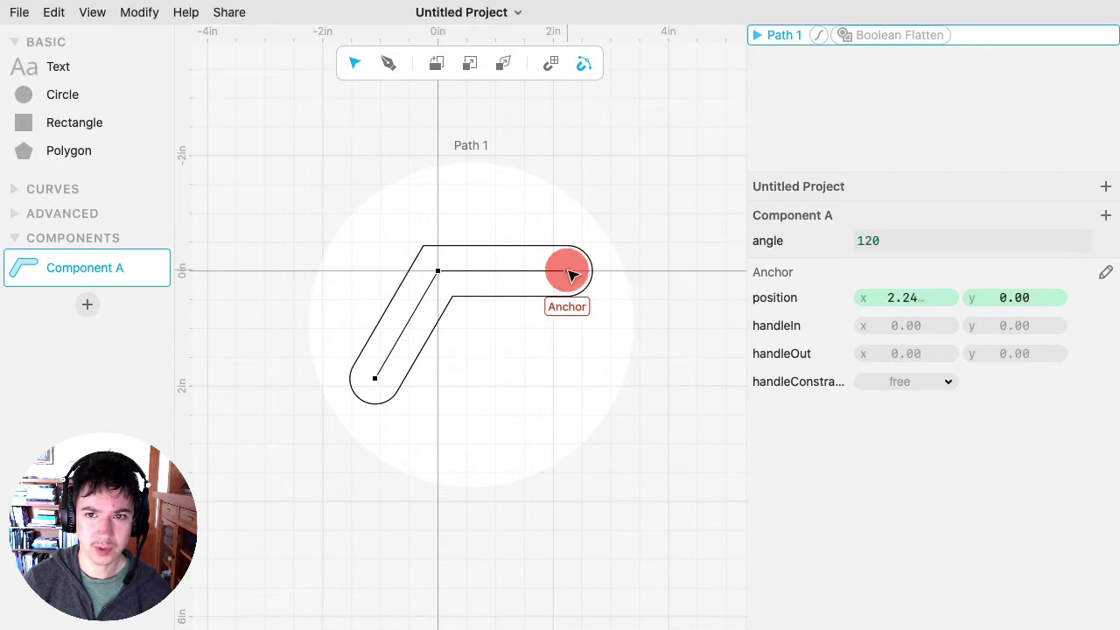
double_click(915, 297)
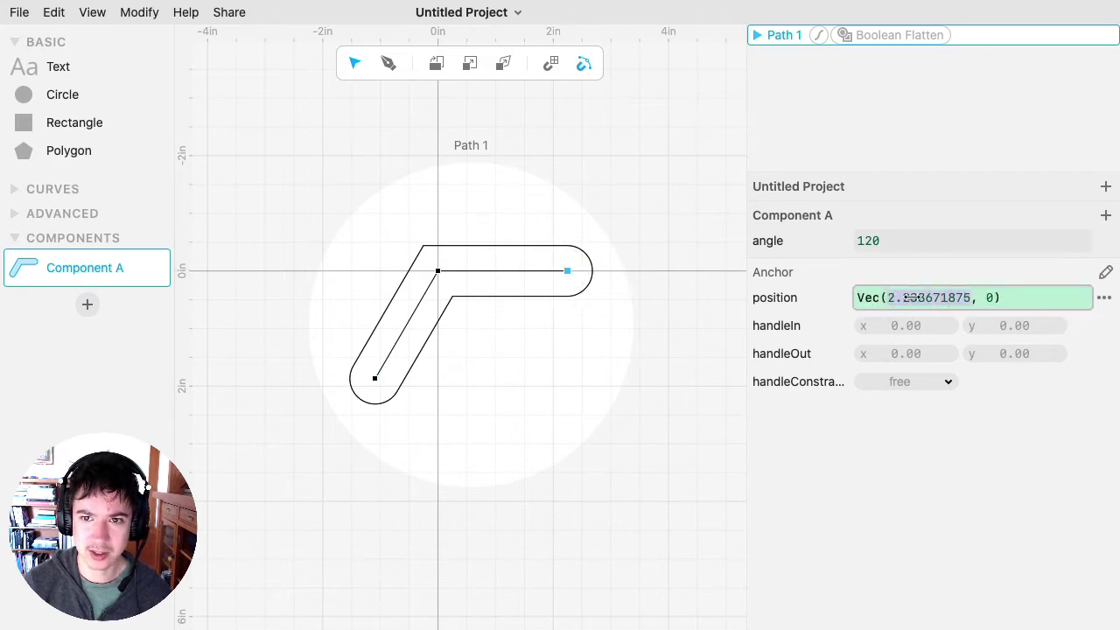
text(3)
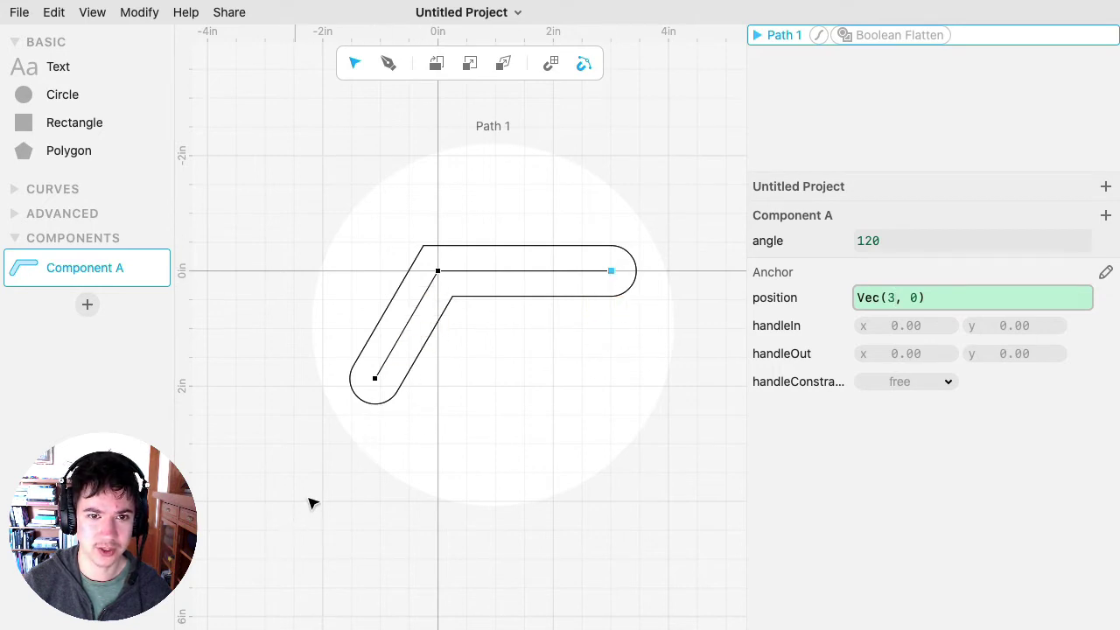
Change the lower-left anchor's position expression to Vec(3, 0).rotate(20).
click(377, 380)
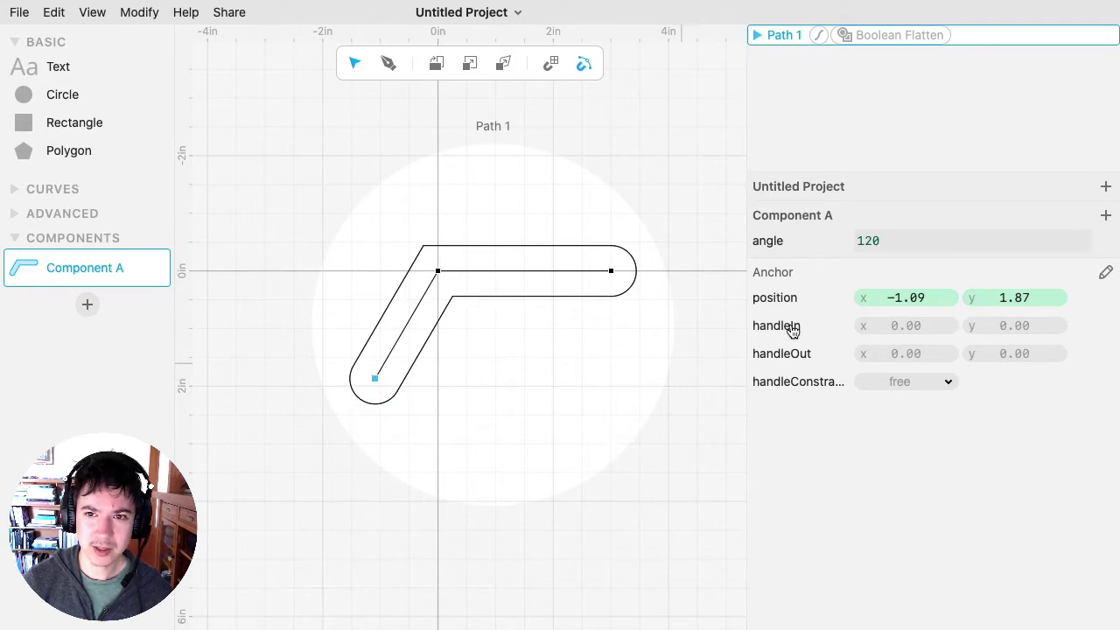
click(906, 298)
click(997, 298)
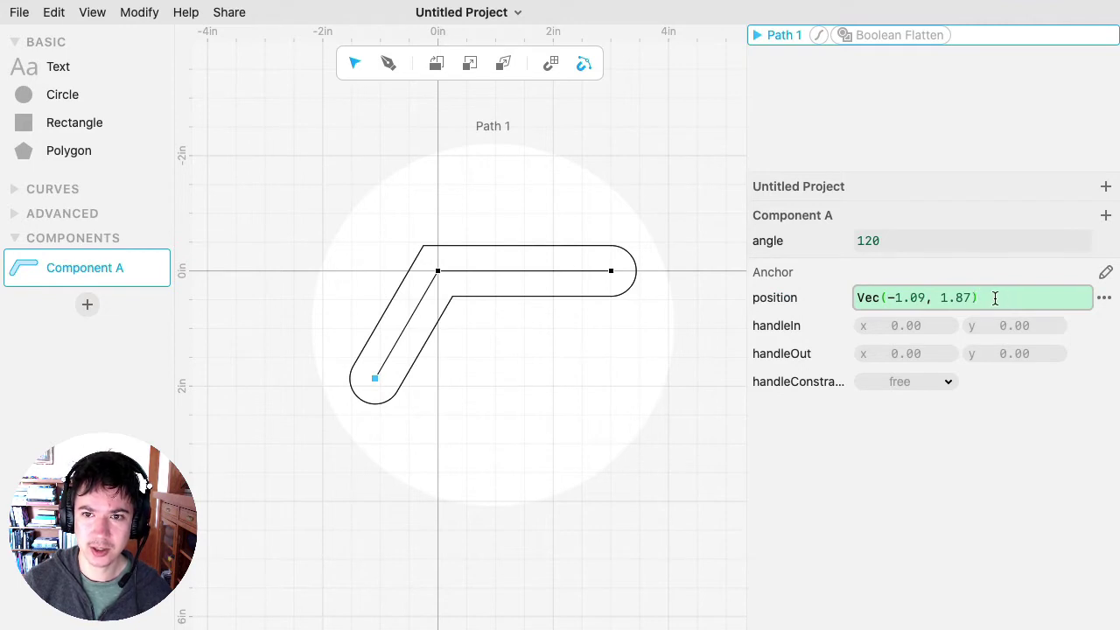
double_click(912, 298)
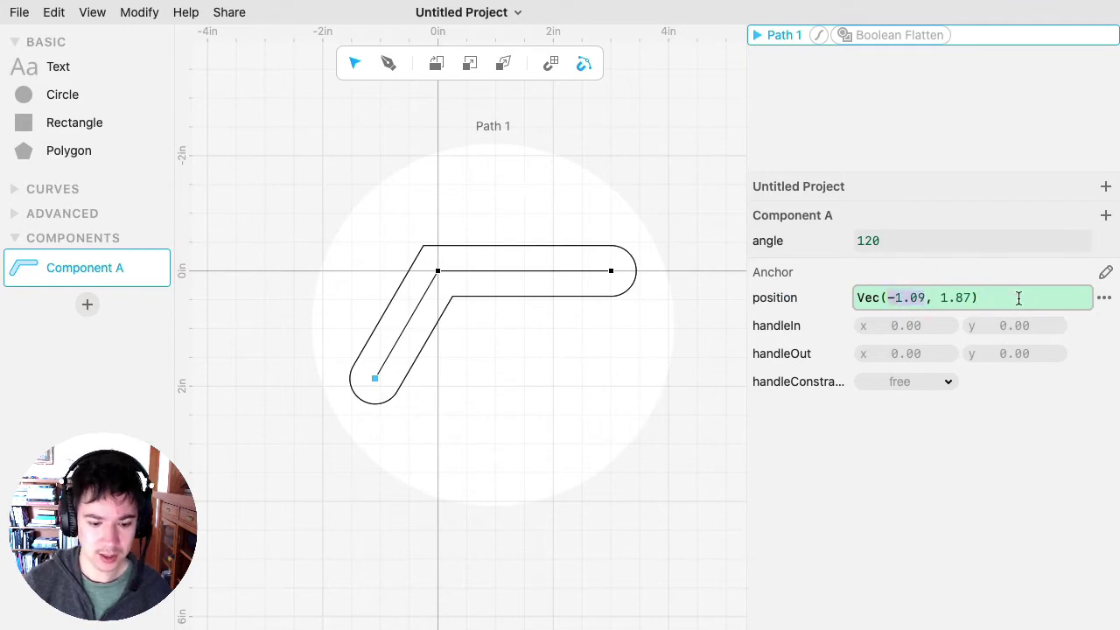
text(3, )
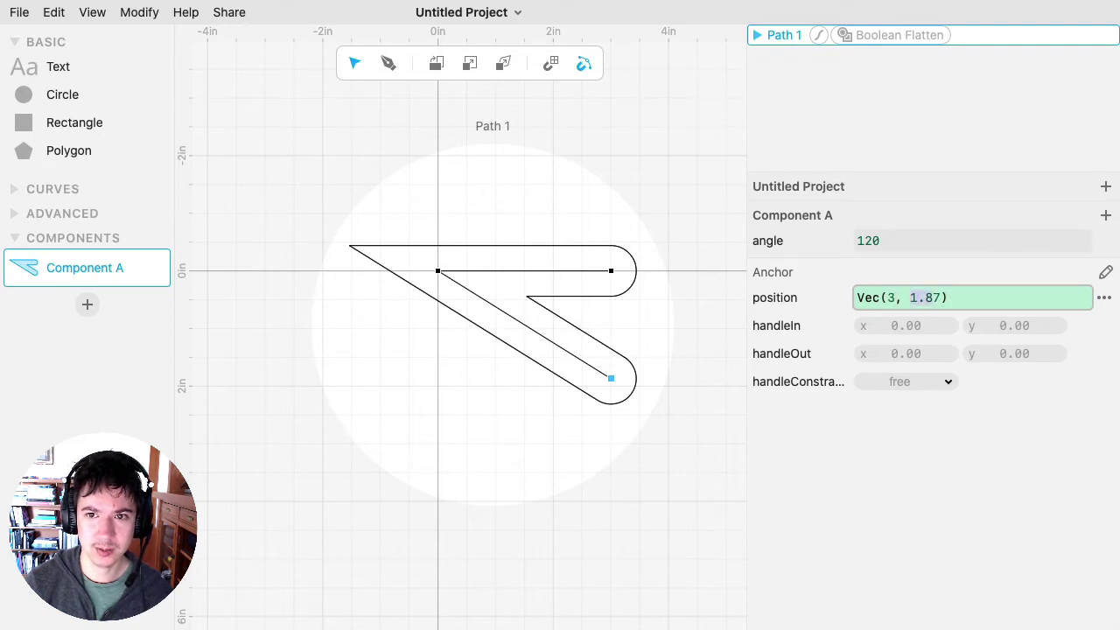
text(0))
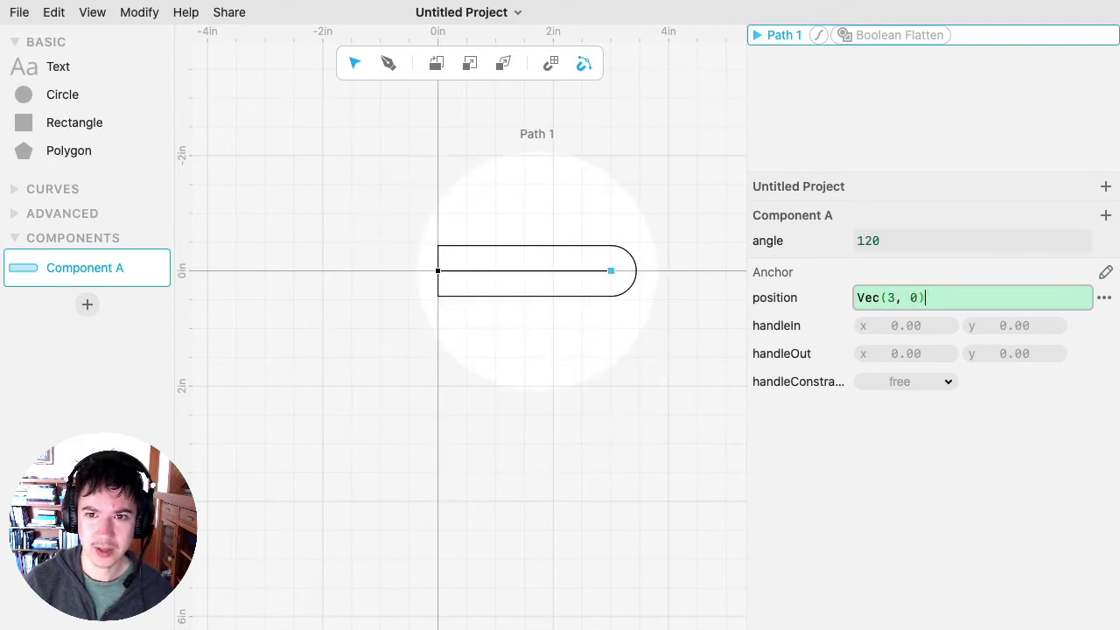
text(.rotat)
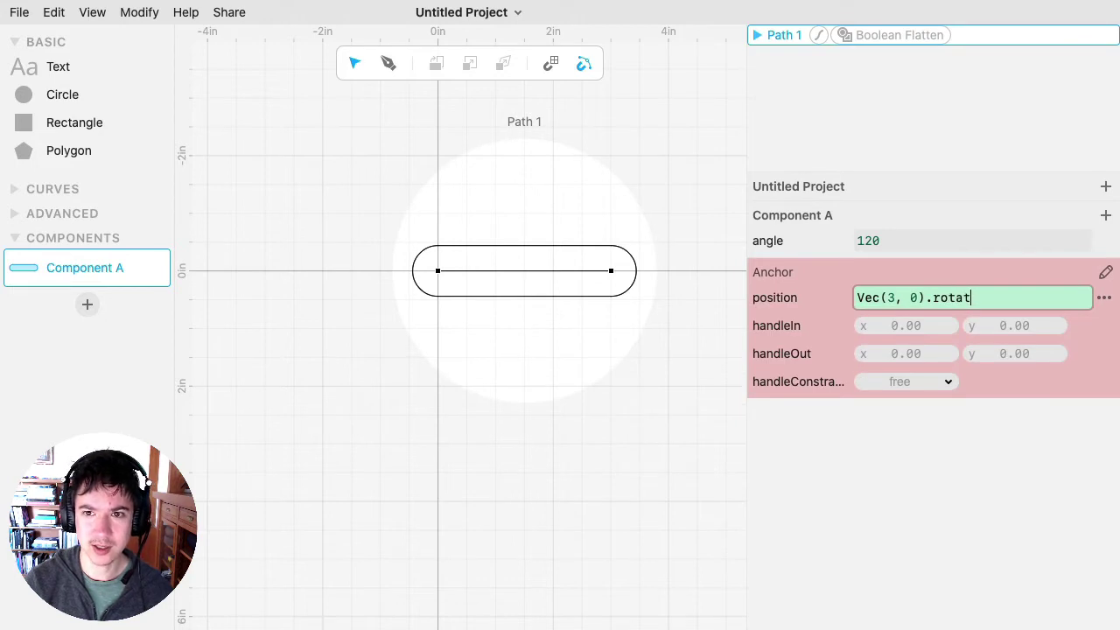
text(e(20))
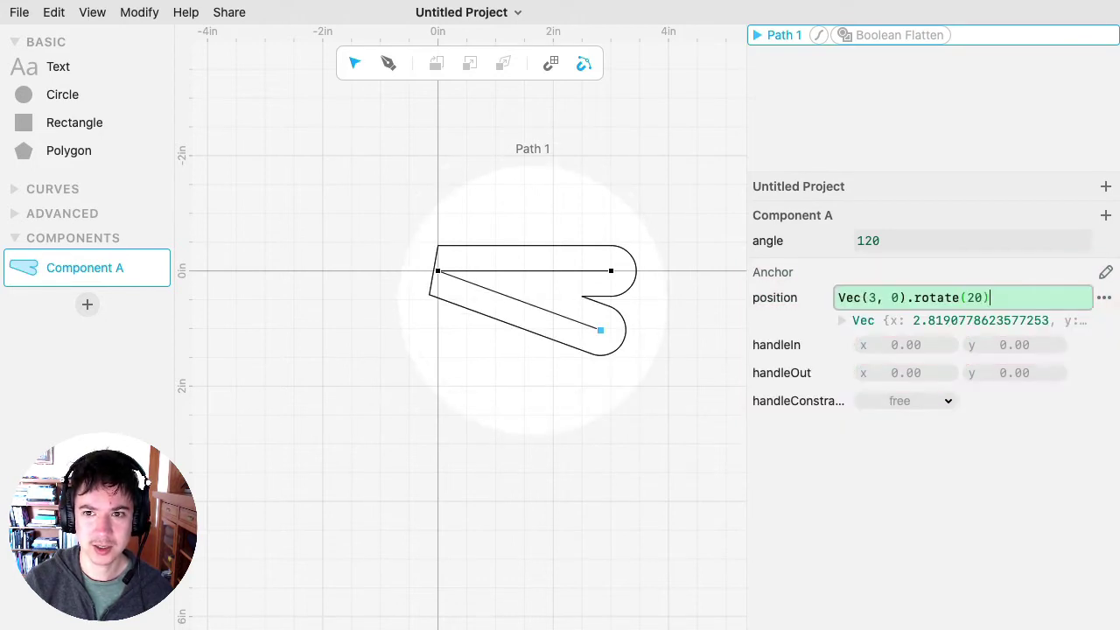
Scrub the lower anchor's rotate argument up to 124, reopening the bend.
drag(972, 298, 1020, 296)
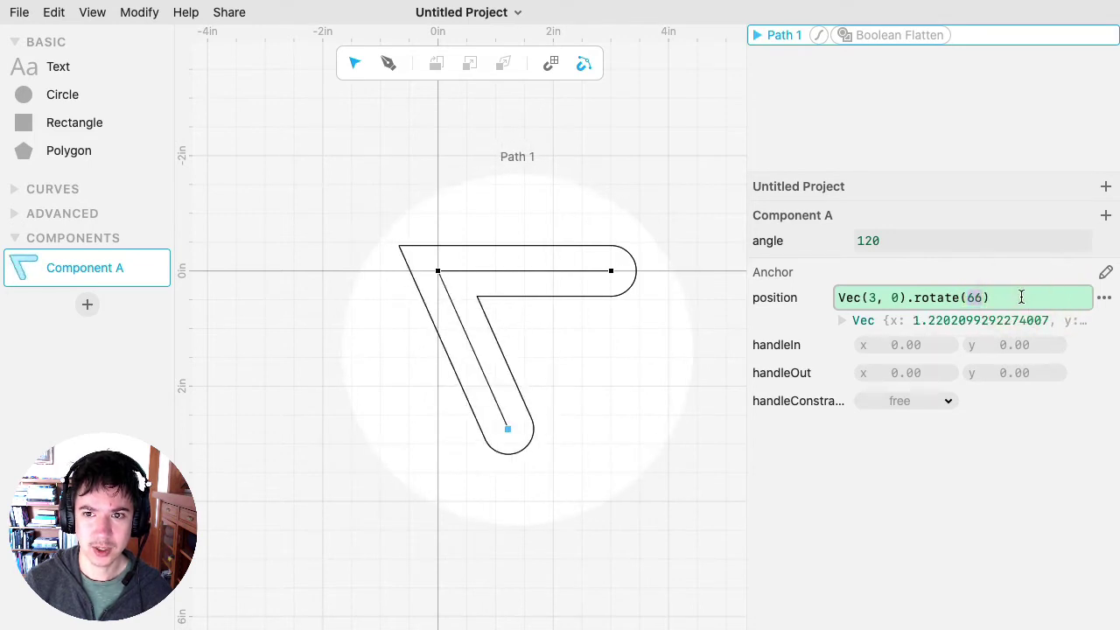
click(1020, 298)
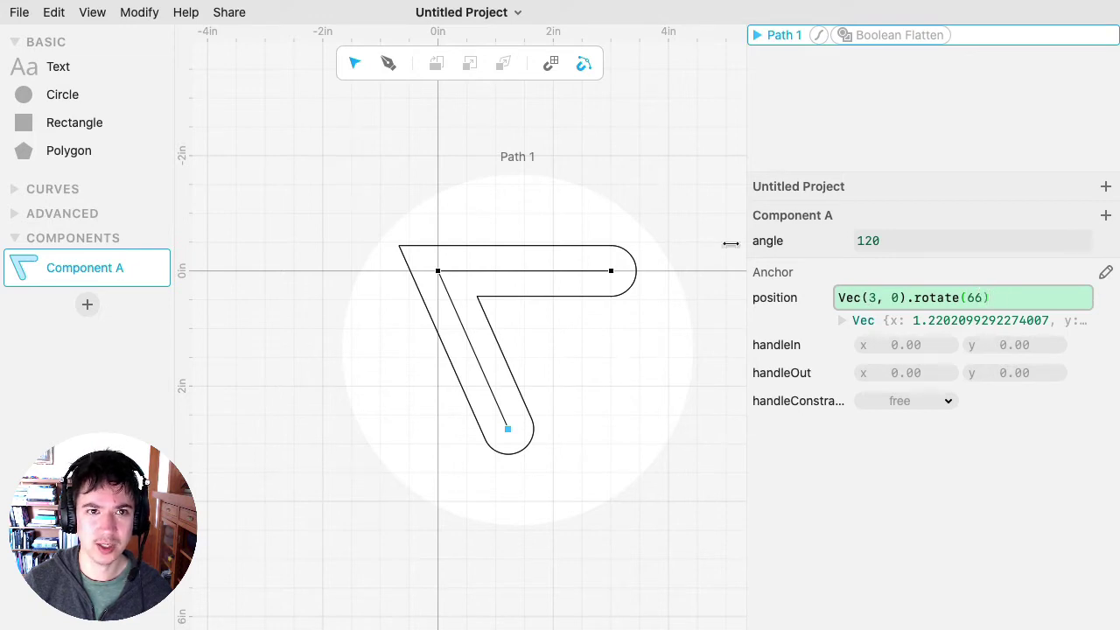
click(189, 14)
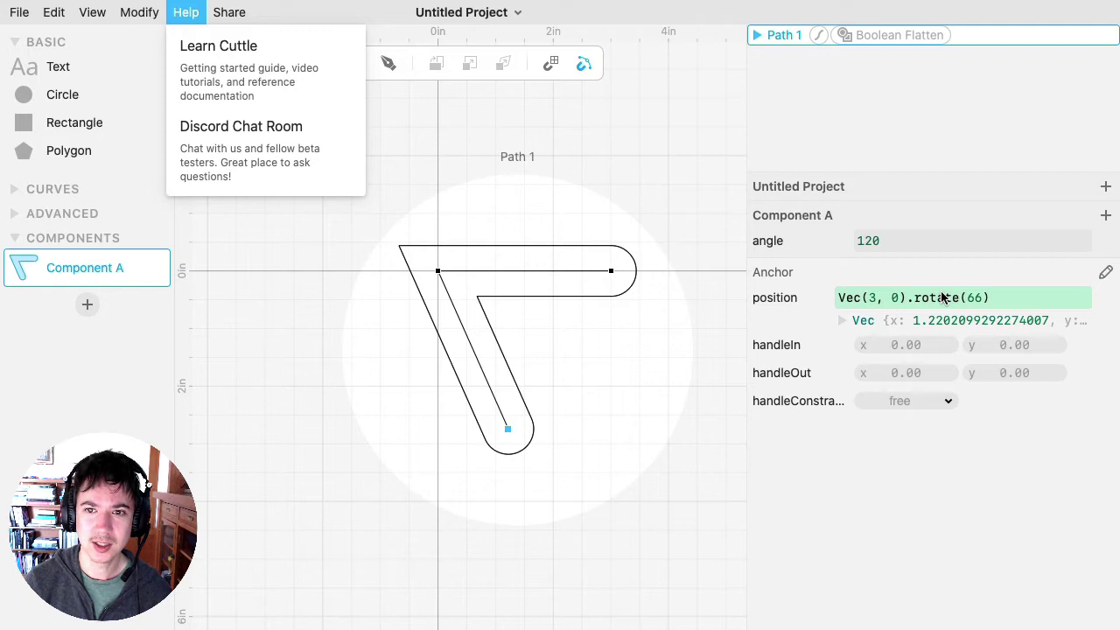
click(1032, 296)
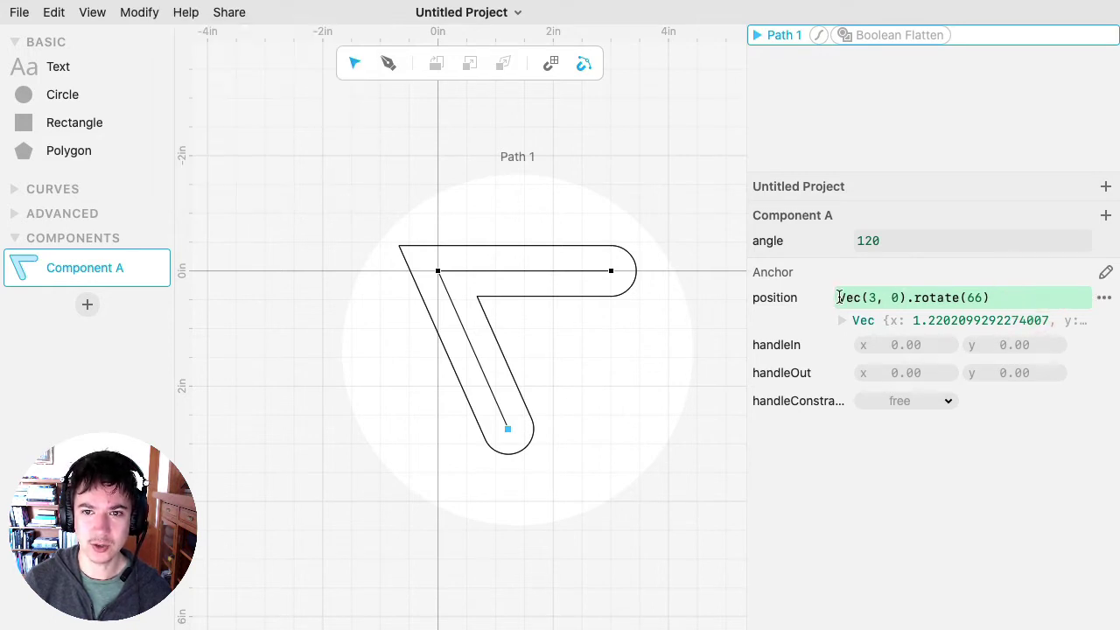
drag(838, 297, 908, 298)
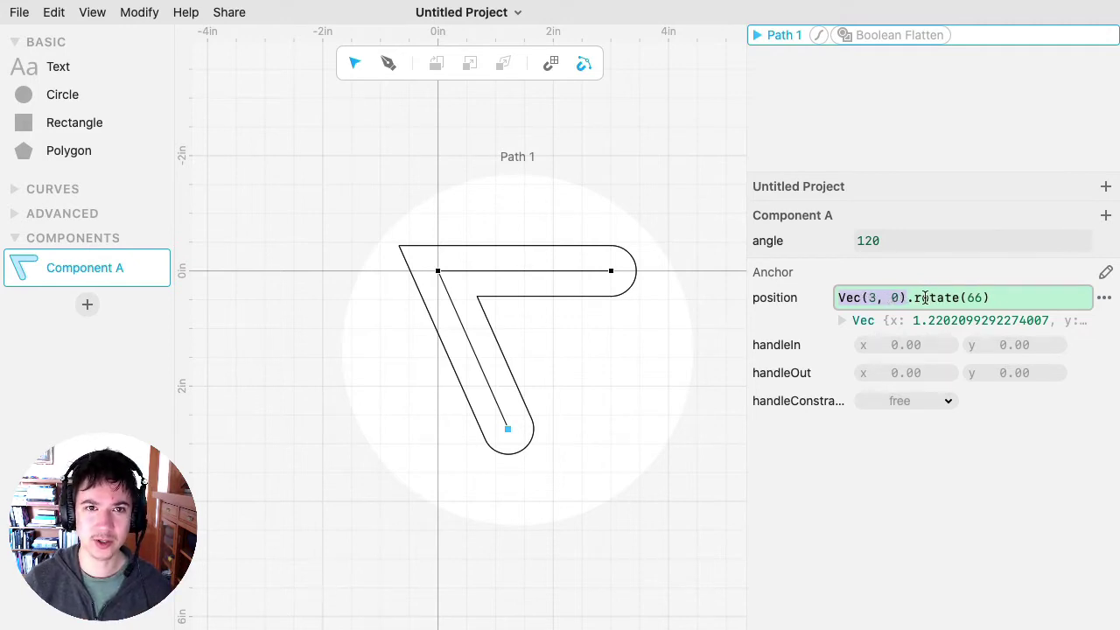
click(910, 297)
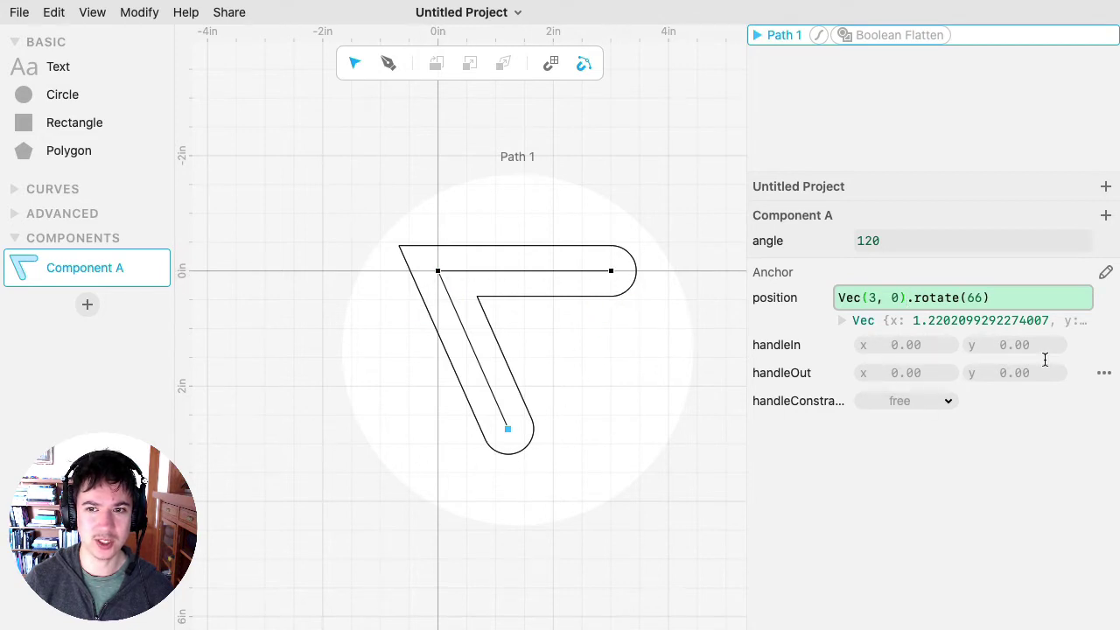
drag(974, 297, 1037, 297)
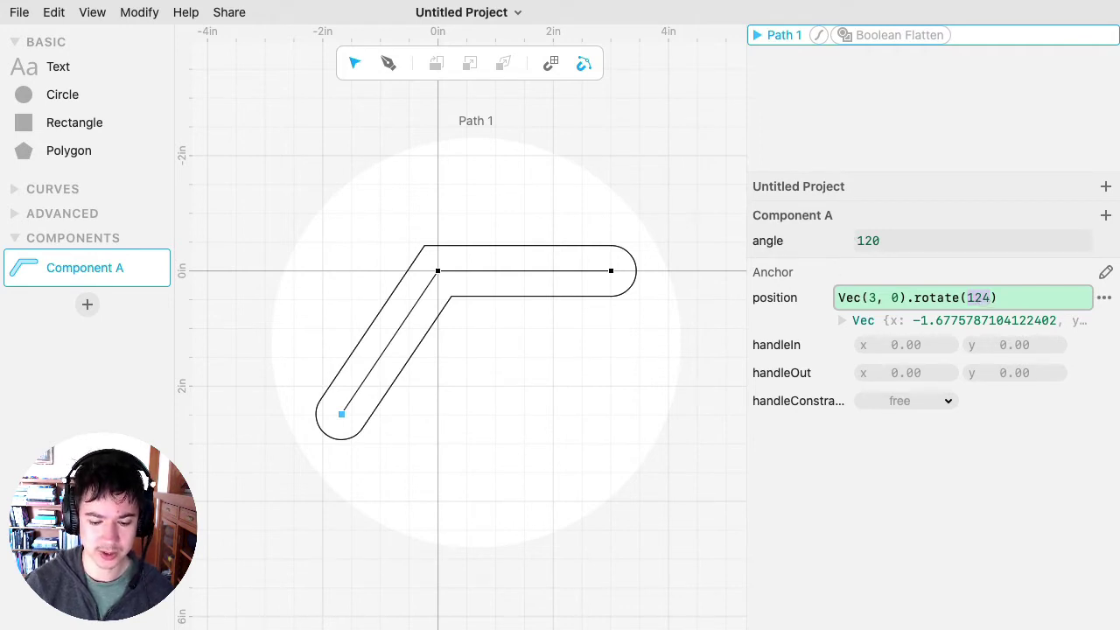
Link the lower arm's rotation to the angle parameter and set angle to 124.
drag(978, 297, 978, 297)
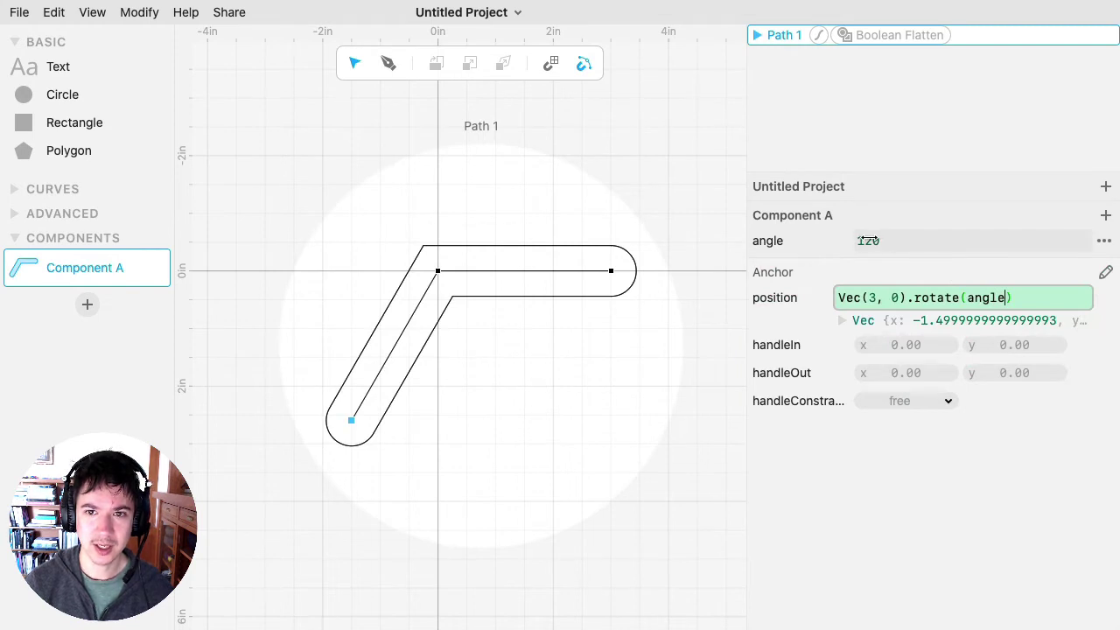
mouse_move(868, 241)
mouse_down()
mouse_move(934, 240)
mouse_move(799, 238)
mouse_move(925, 240)
mouse_move(813, 240)
mouse_move(892, 239)
mouse_move(892, 267)
mouse_up()
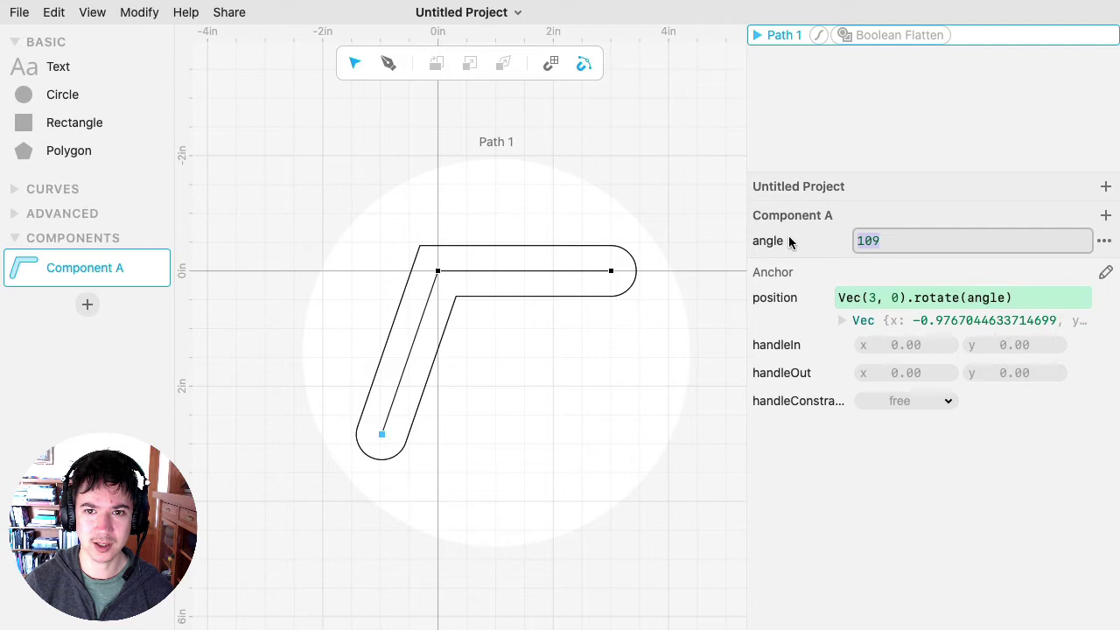
click(609, 364)
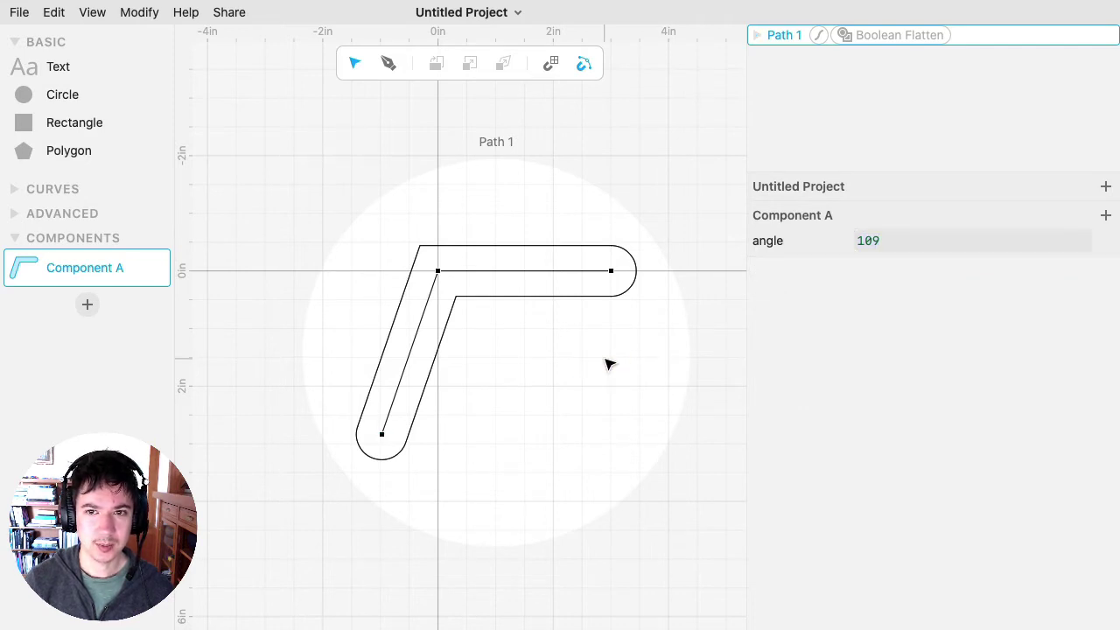
drag(858, 242, 893, 239)
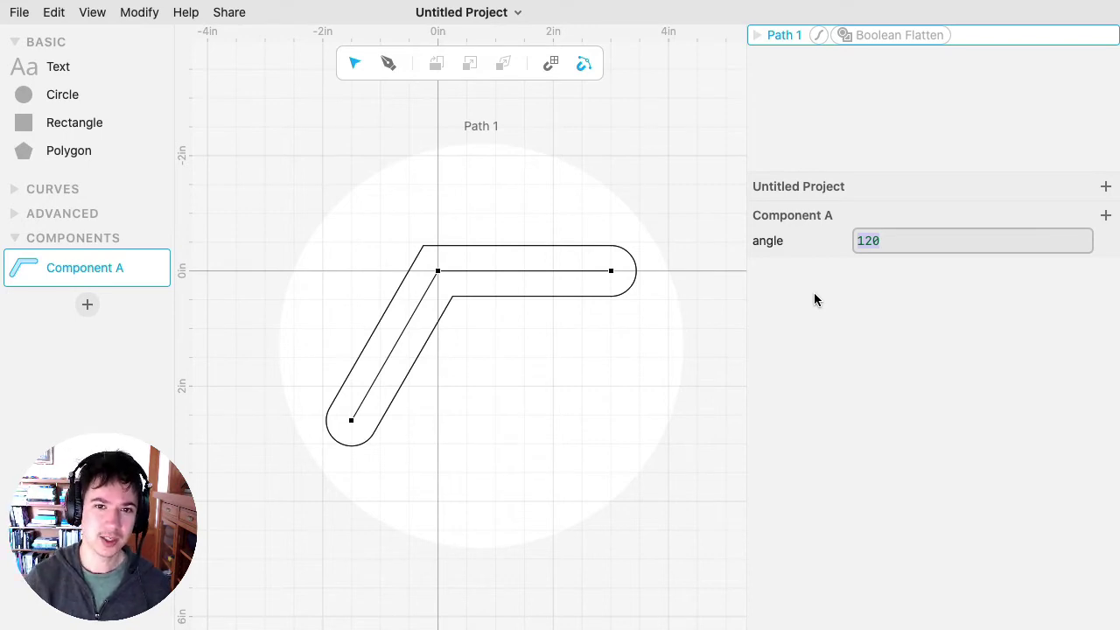
drag(865, 240, 878, 244)
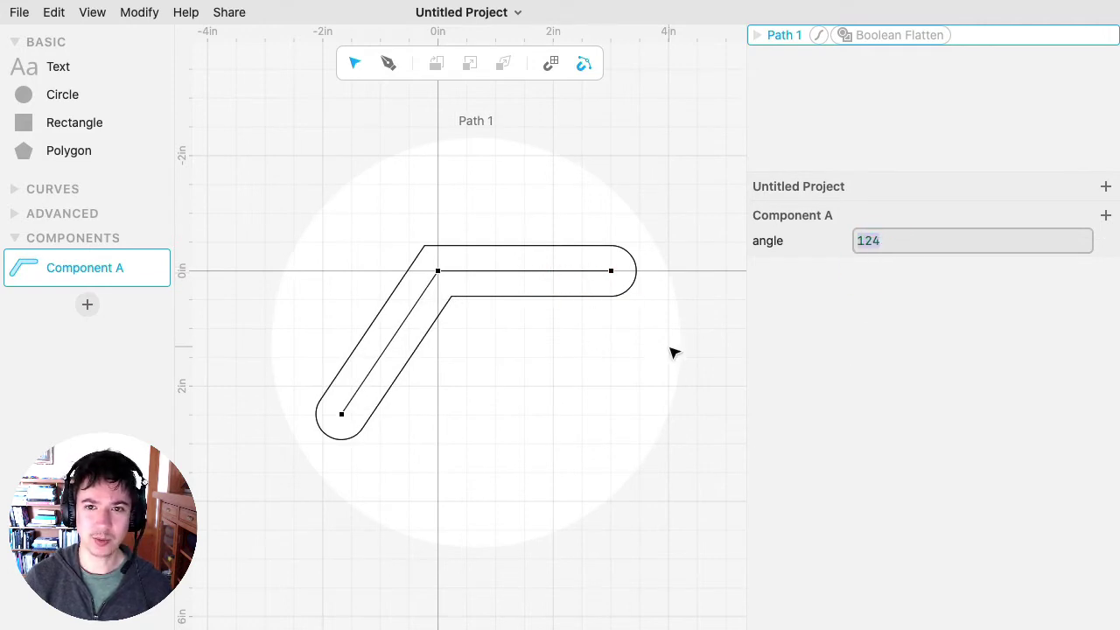
Add a legSize parameter to Component A with value 4.
click(1105, 215)
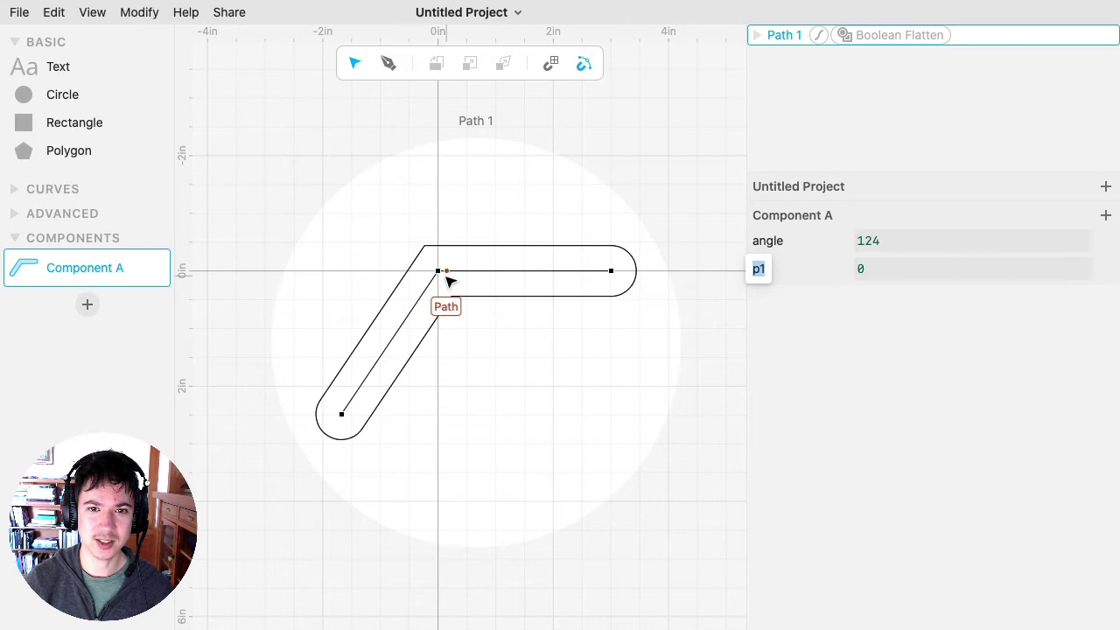
text(legS)
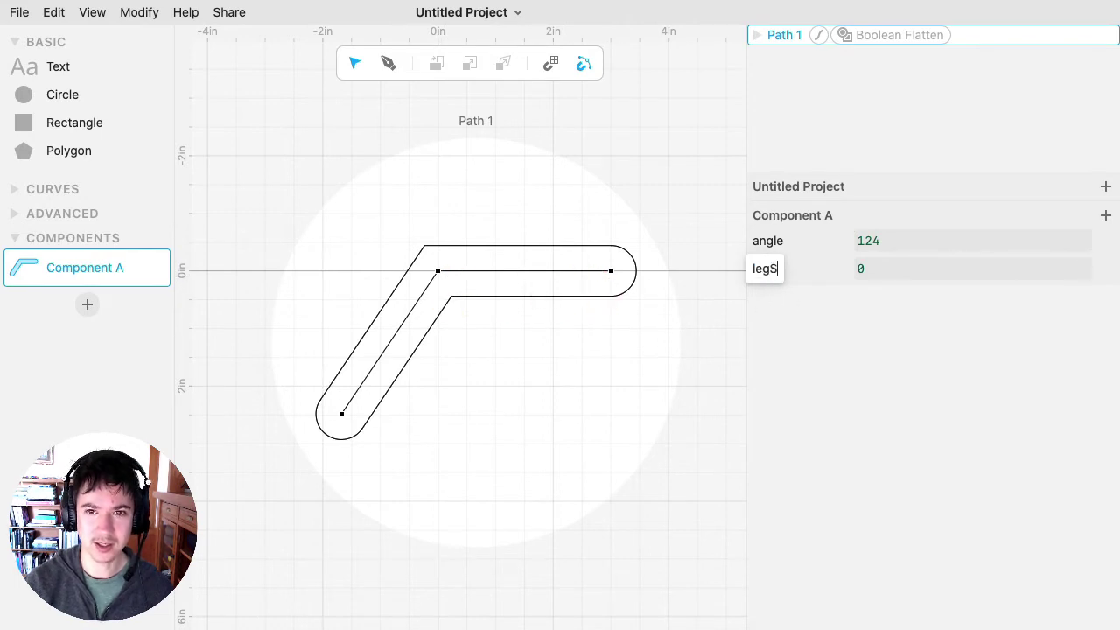
text(ize)
click(866, 271)
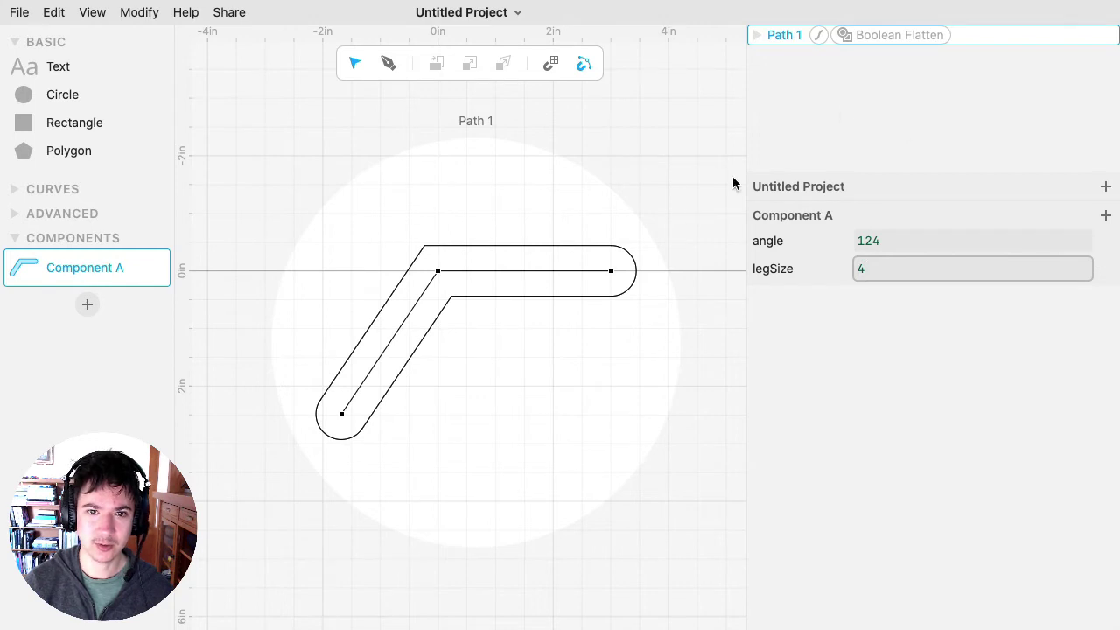
text(4)
Use legSize as the length in both end anchors' positions: Vec(legSize, 0) and Vec(legSize, 0).rotate(angle).
click(611, 271)
click(904, 321)
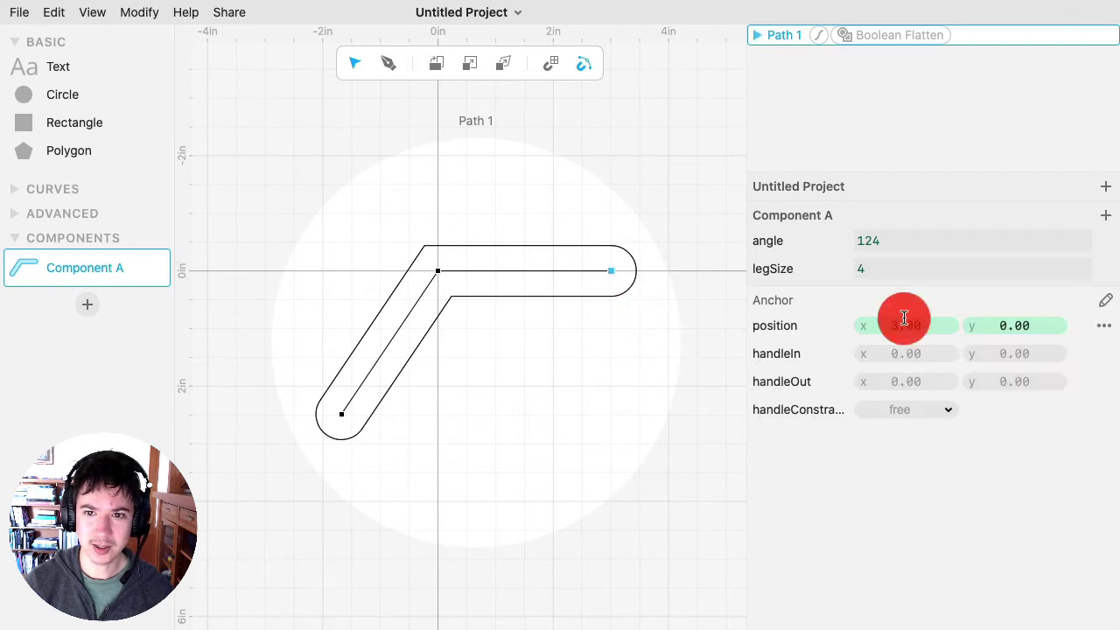
key(BackSpace)
text(legSize)
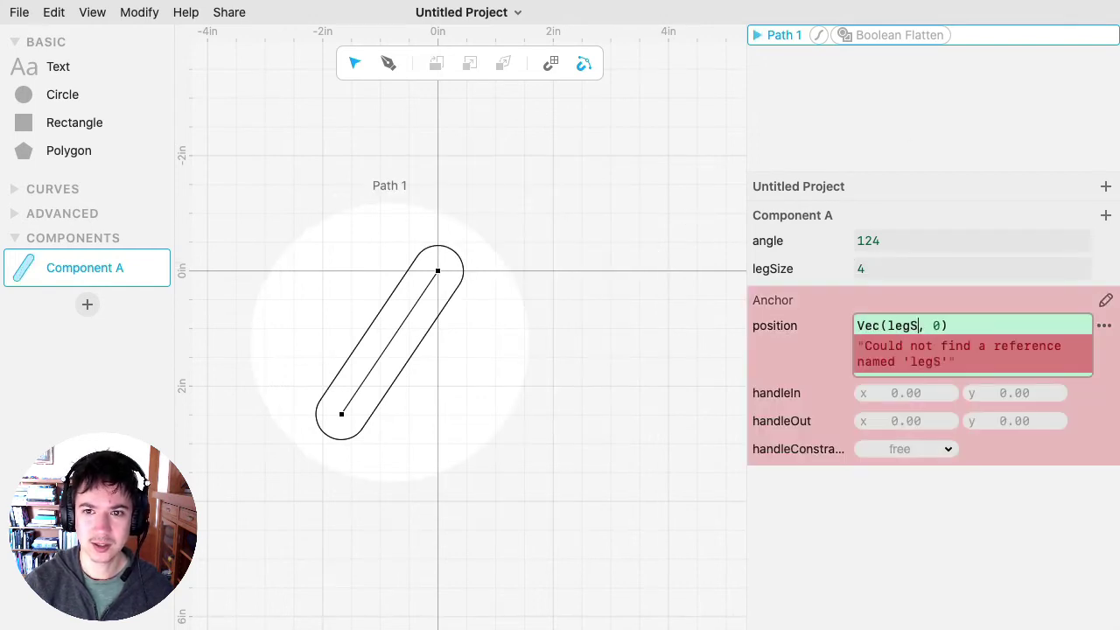
click(341, 414)
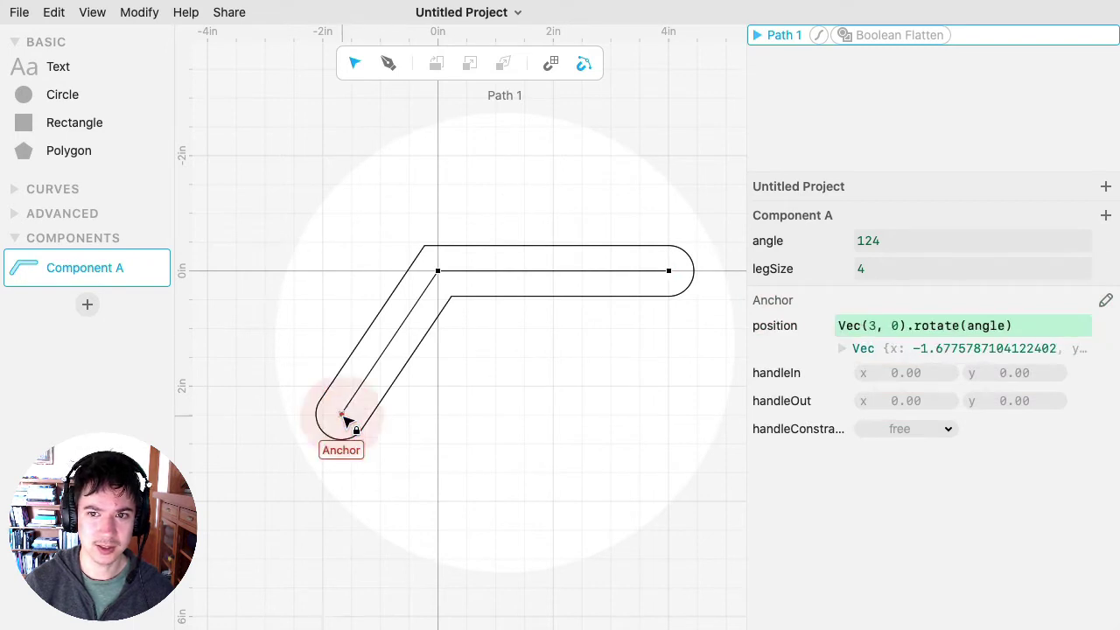
click(872, 325)
key(BackSpace)
text(legSize)
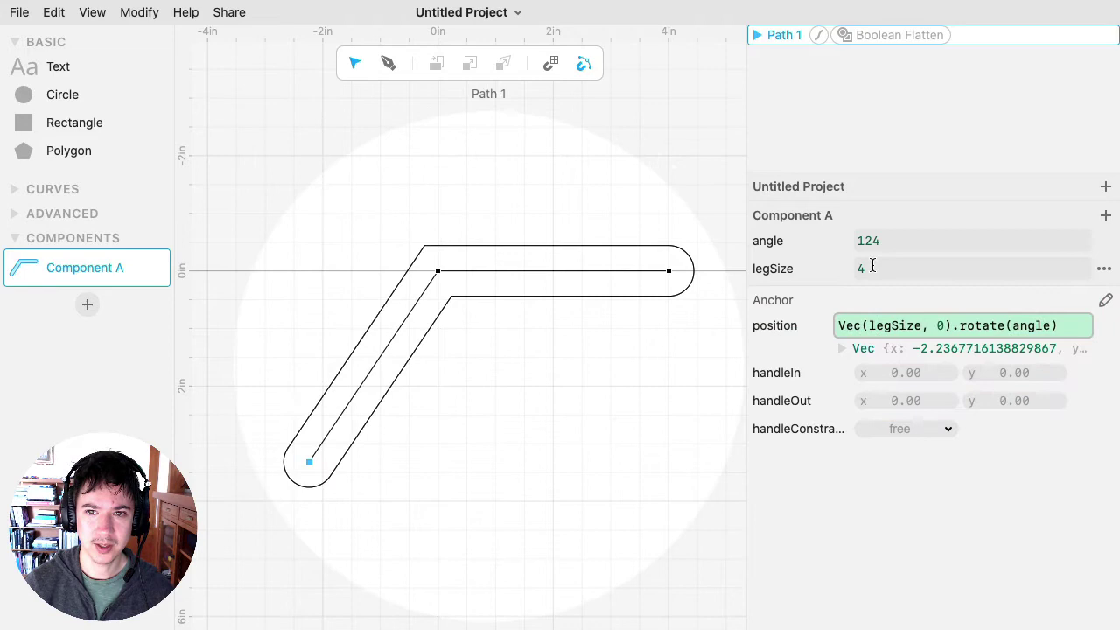
Preview different leg lengths and set legSize to 3.4.
drag(866, 269, 863, 268)
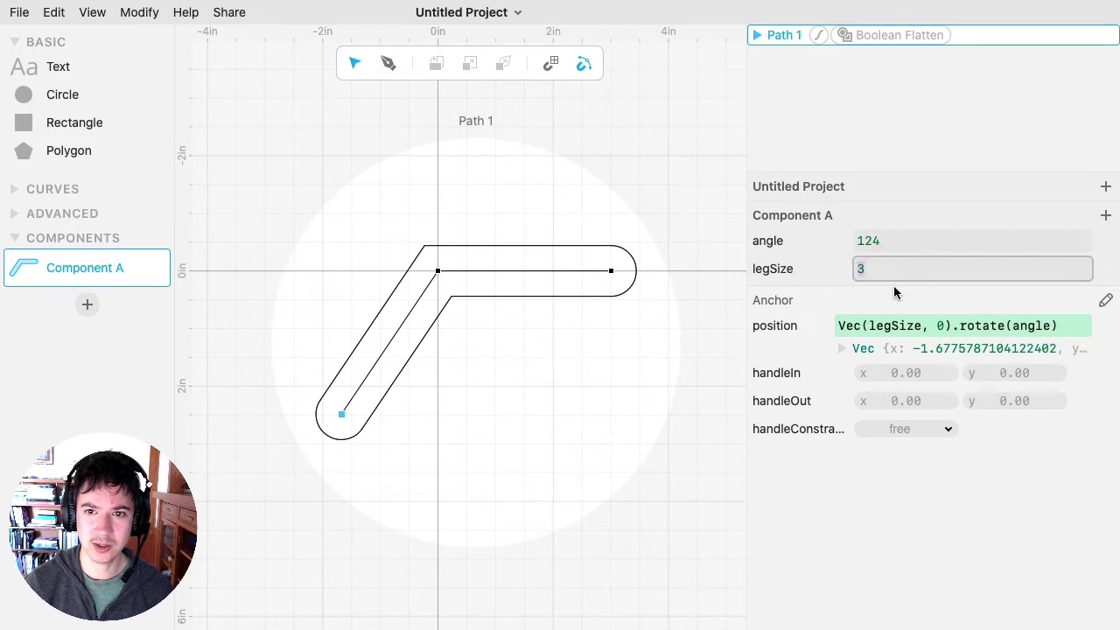
click(893, 270)
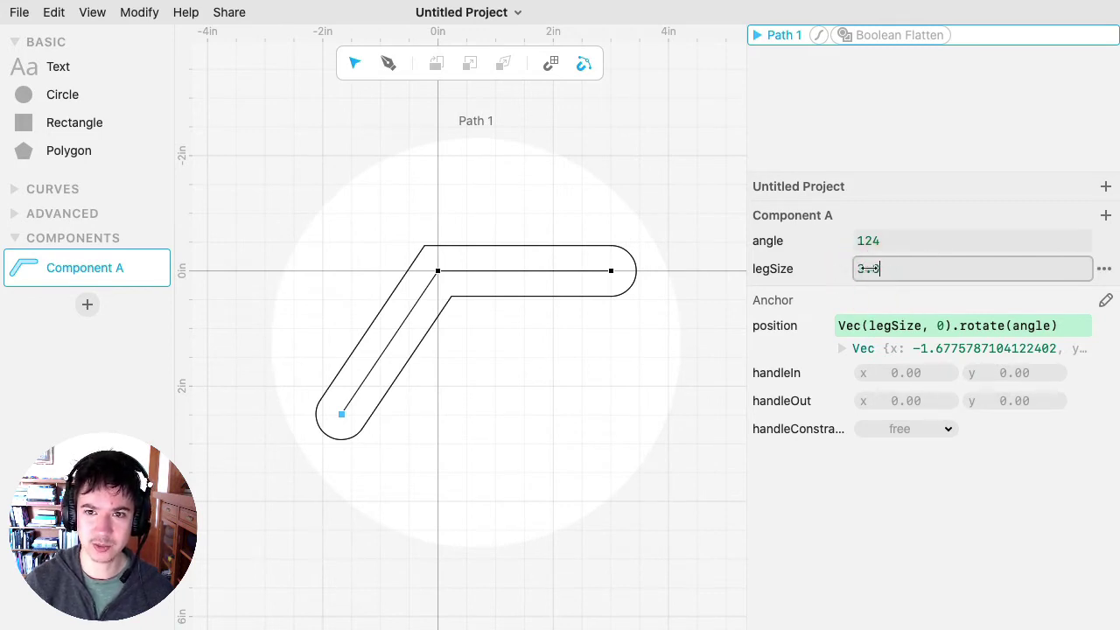
drag(868, 268, 908, 265)
click(912, 275)
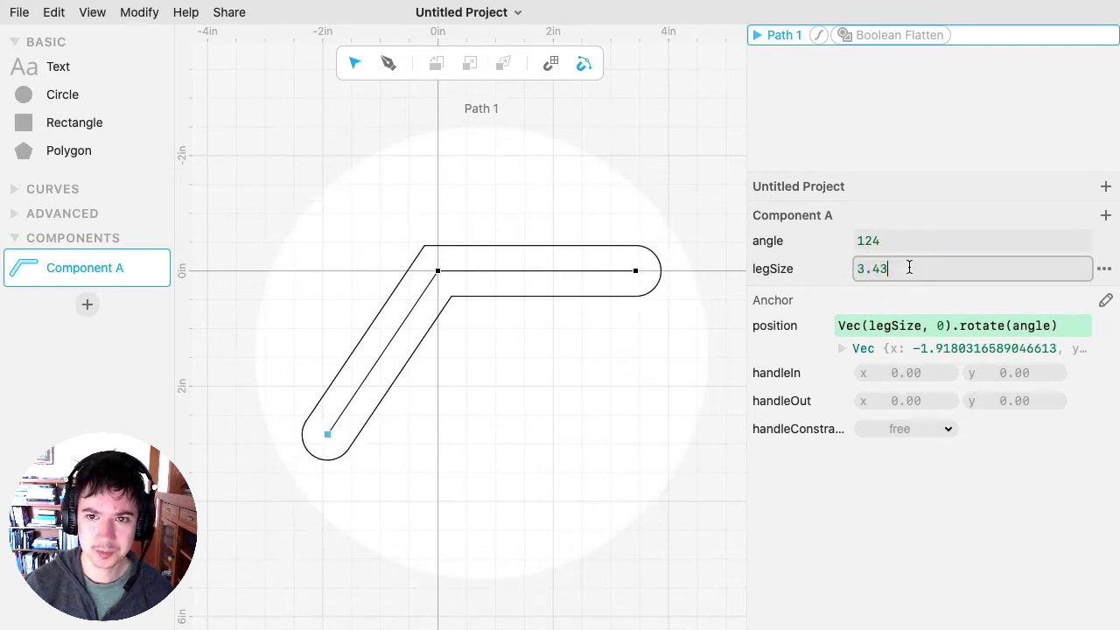
key(BackSpace)
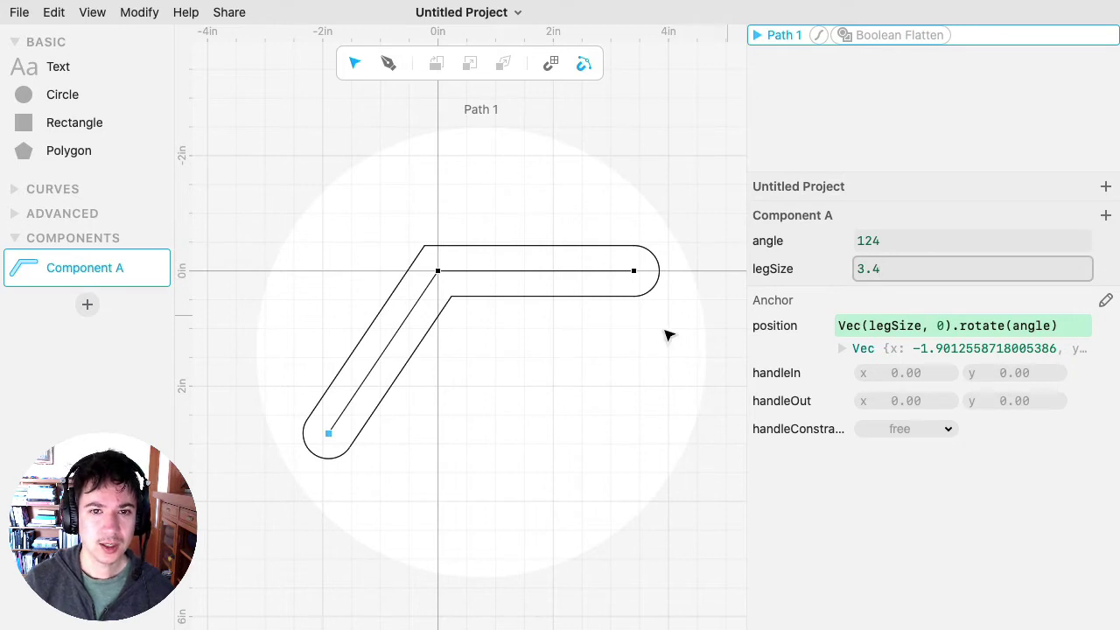
Add a thickness parameter of 1.0 and use it as Path 1's stroke width.
click(1105, 215)
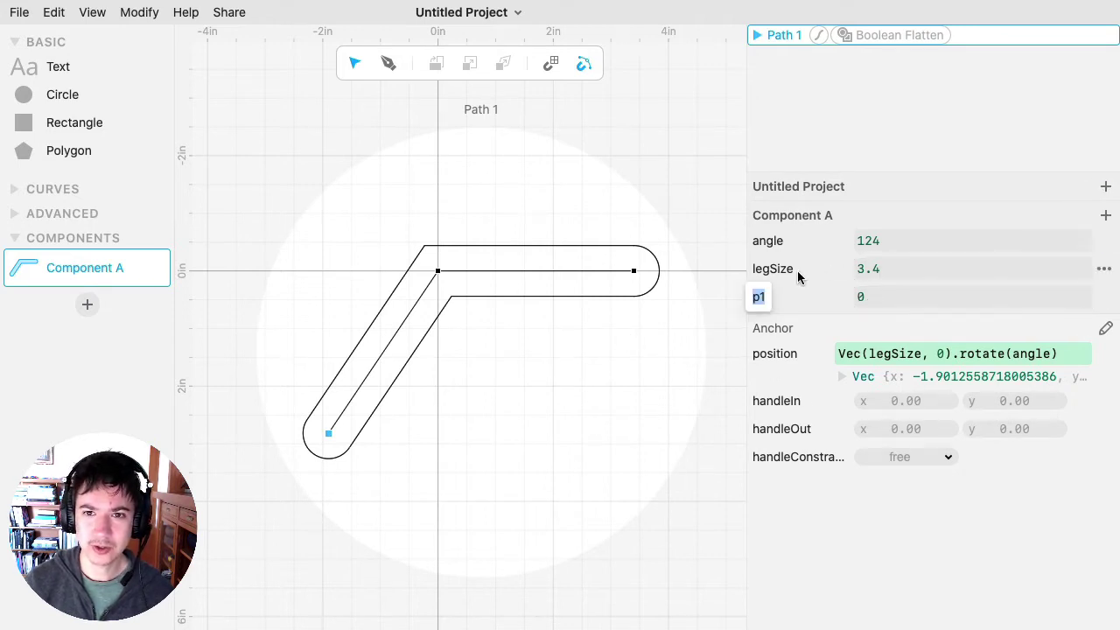
text(thickness)
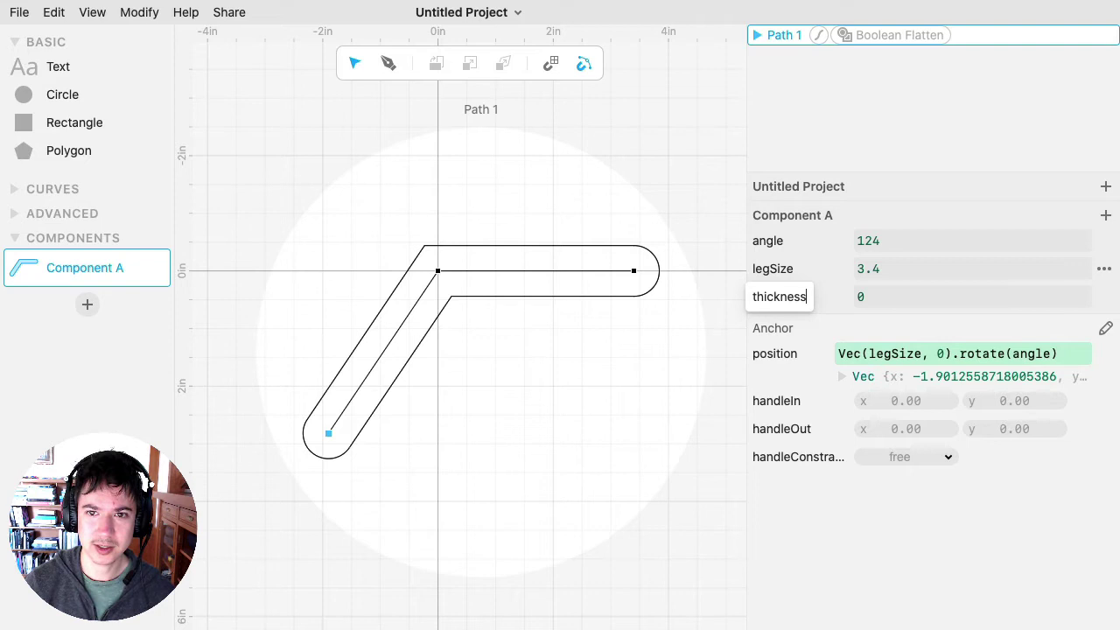
click(879, 295)
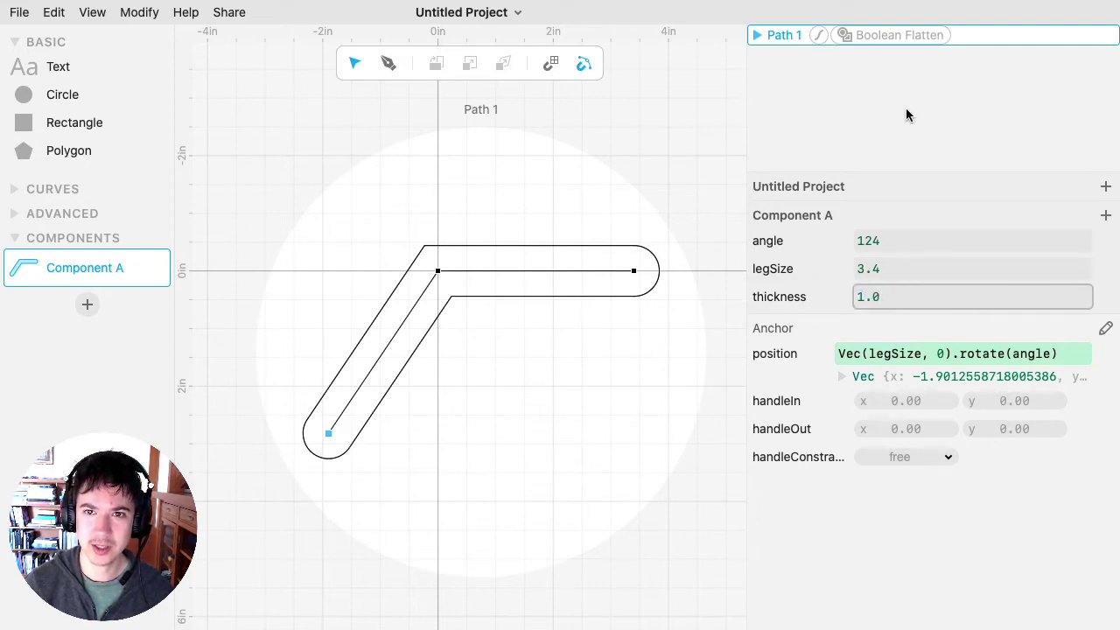
click(785, 35)
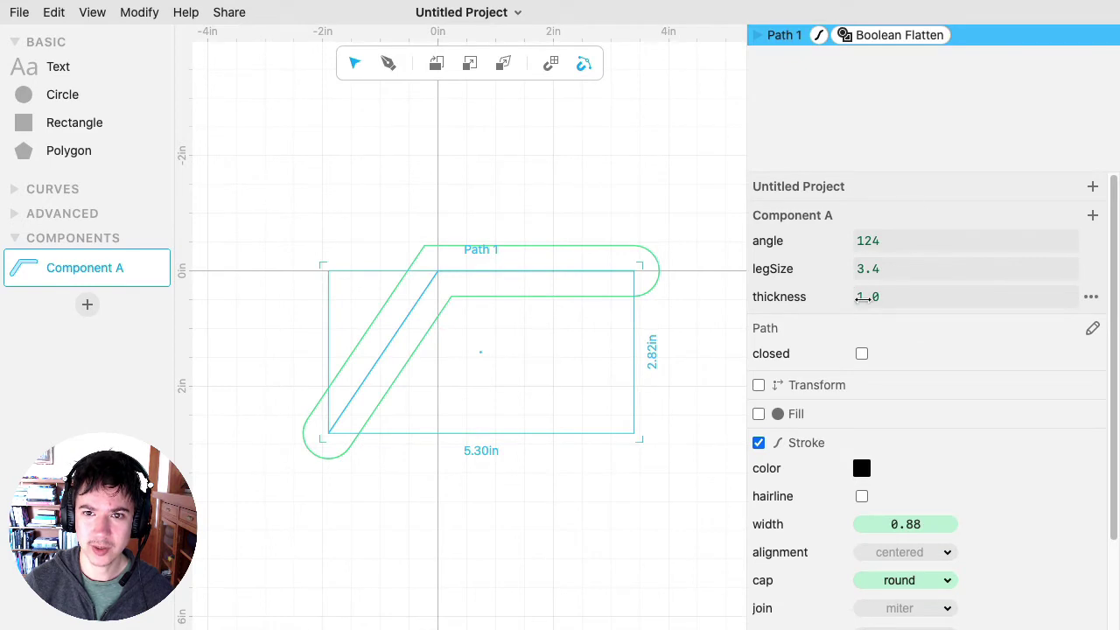
scroll(988, 444, down, 2)
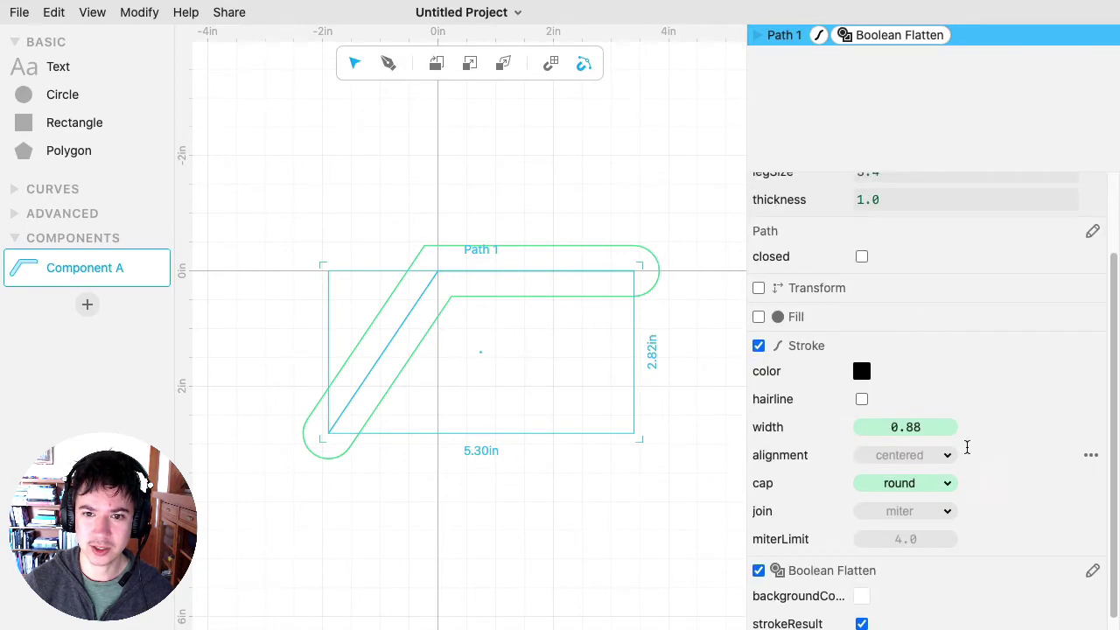
click(904, 427)
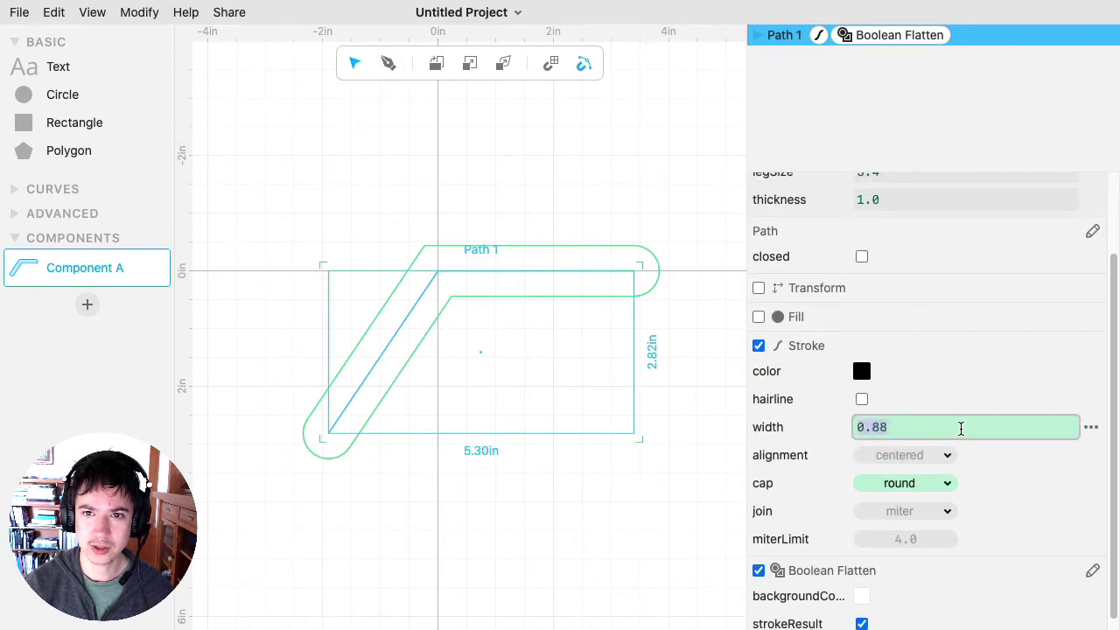
text(thickness)
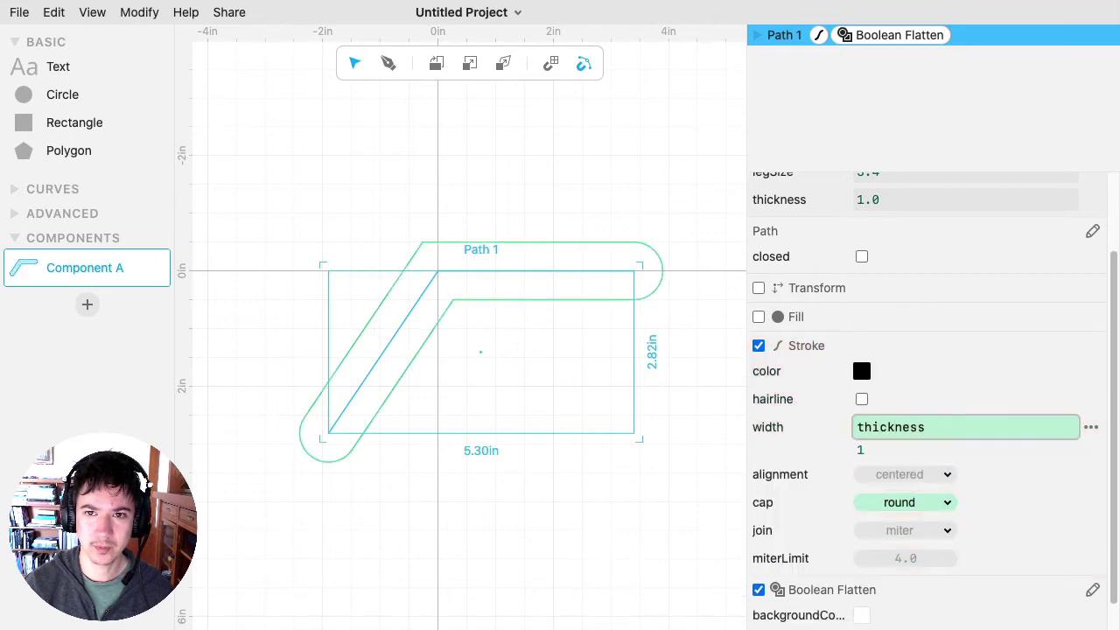
scroll(909, 254, up, 3)
mouse_move(870, 296)
mouse_down()
mouse_move(888, 296)
mouse_move(872, 298)
mouse_up()
click(636, 173)
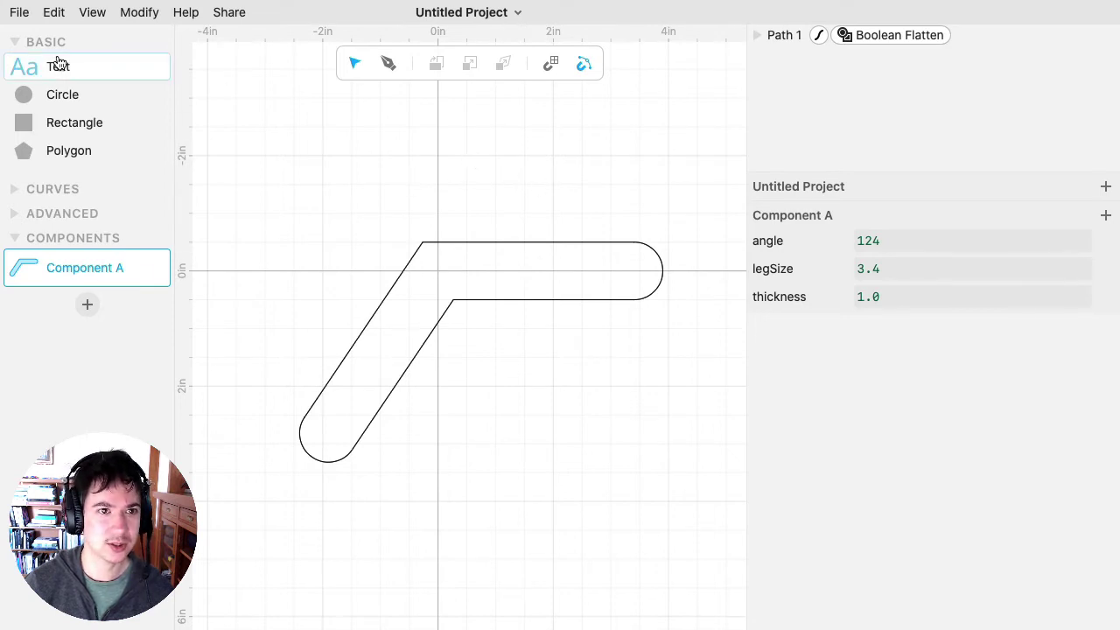
Add a text object above the bent path and set its font to EMS Readability (regular).
drag(63, 70, 504, 214)
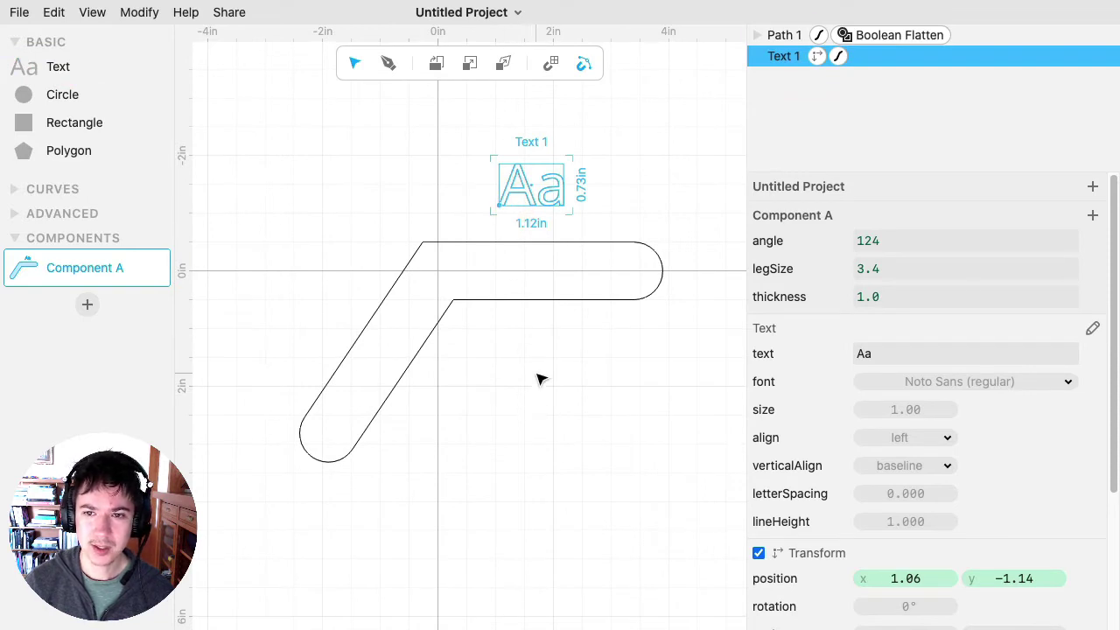
click(989, 385)
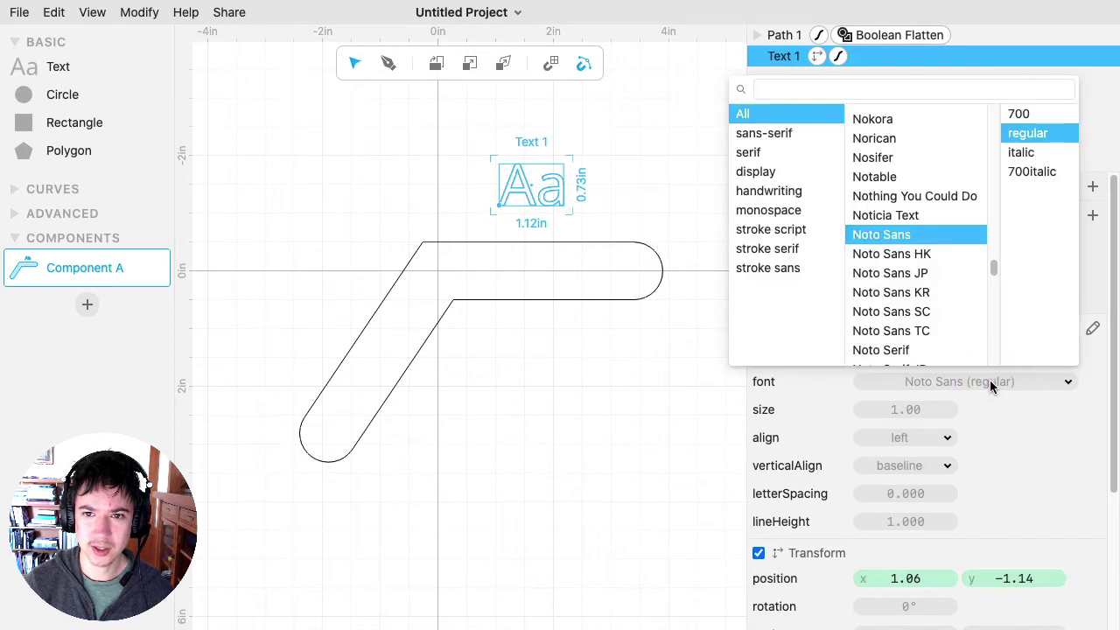
click(779, 271)
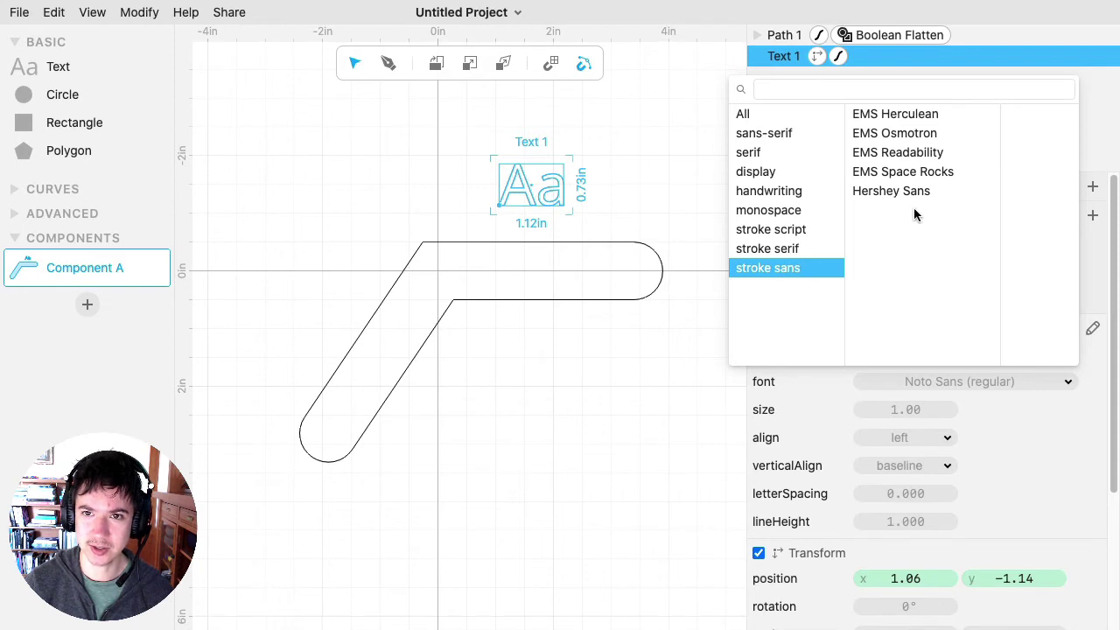
click(896, 156)
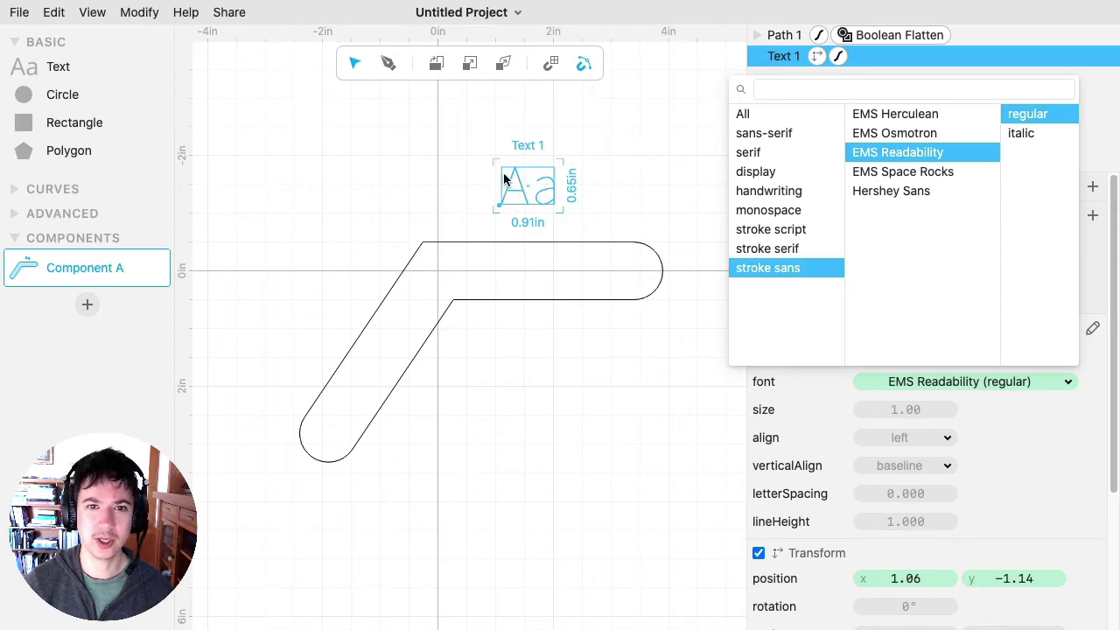
click(619, 188)
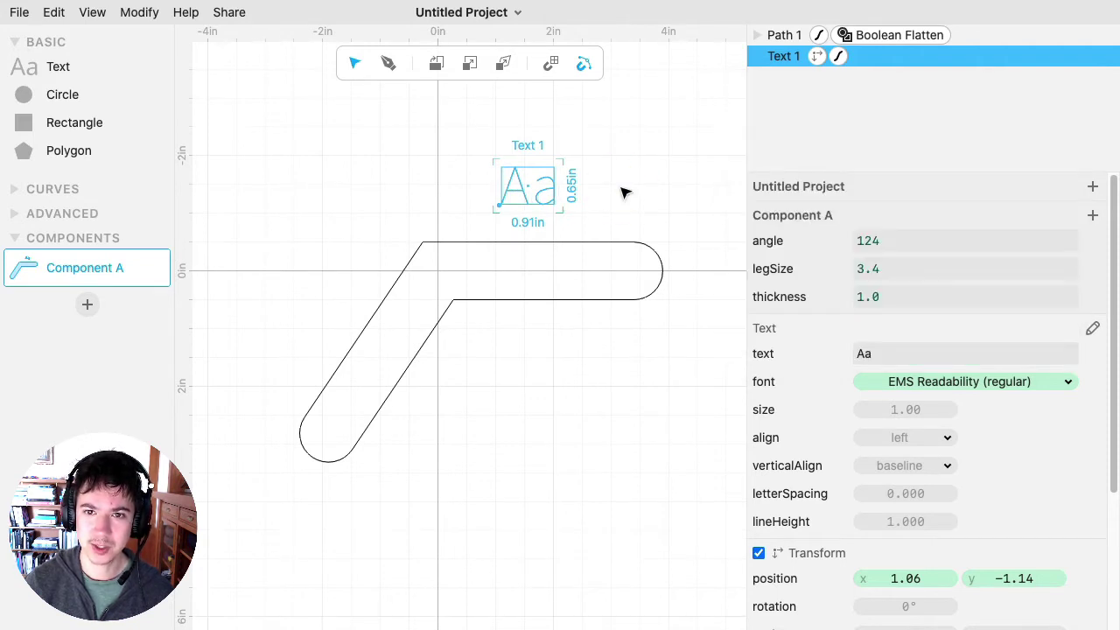
Type 'angle' as the label text and convert the text field to an expression.
click(891, 355)
text(angle)
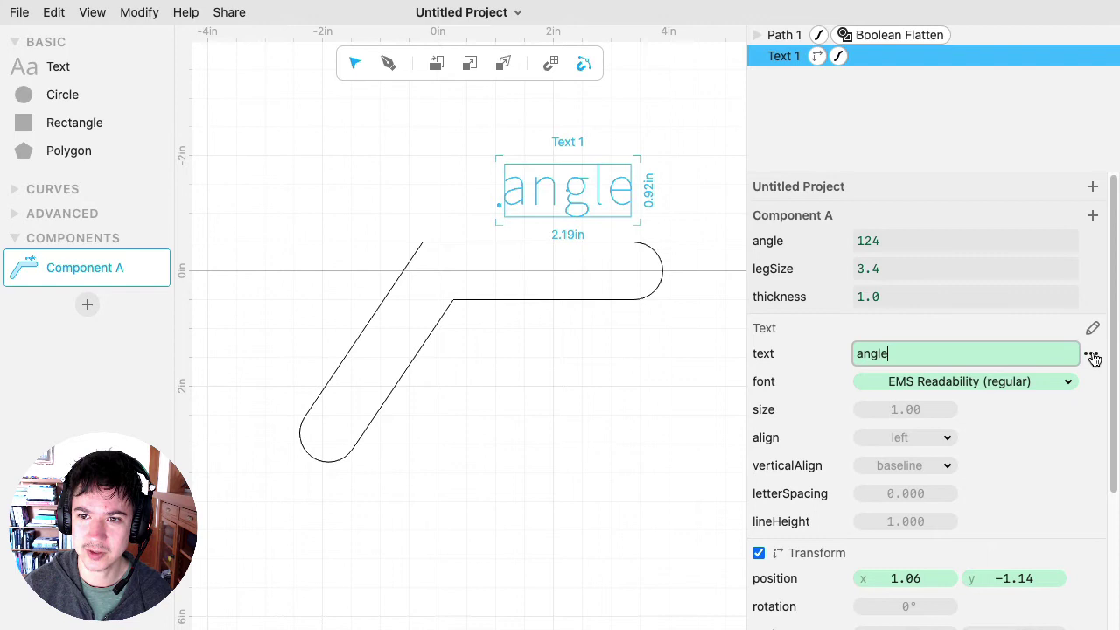
click(1091, 357)
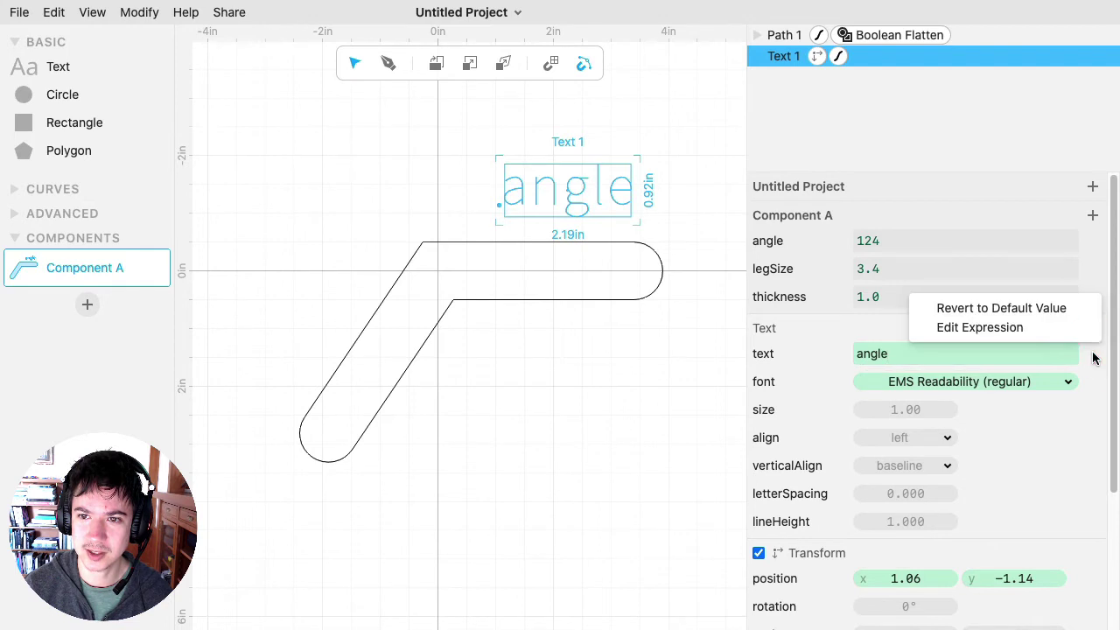
click(1003, 329)
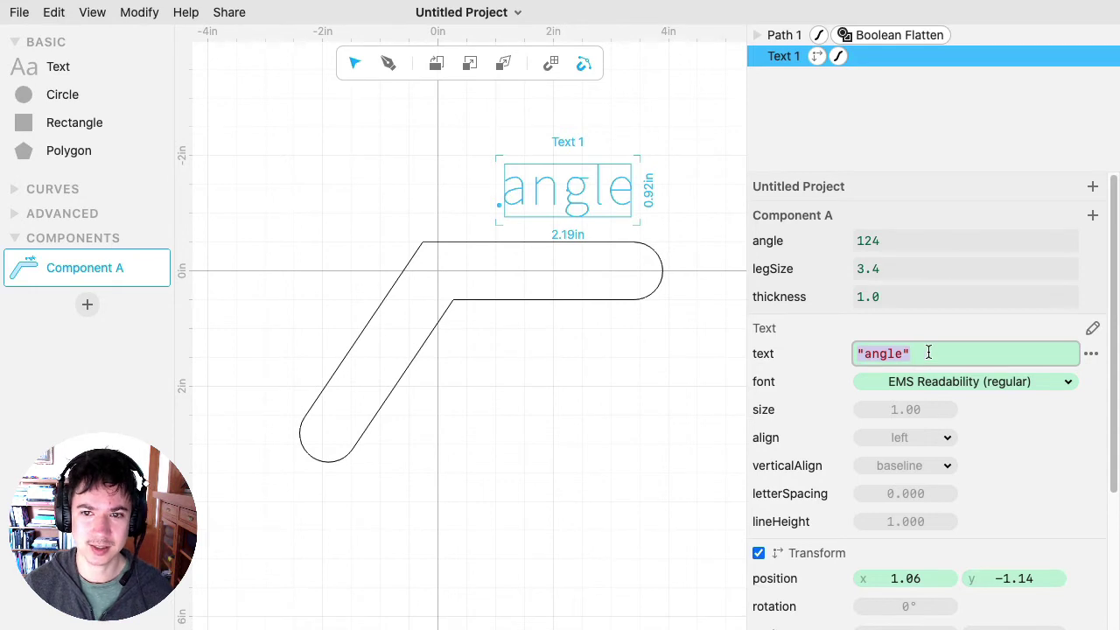
Replace the quoted text with the angle variable and scrub the angle to 126.
click(964, 355)
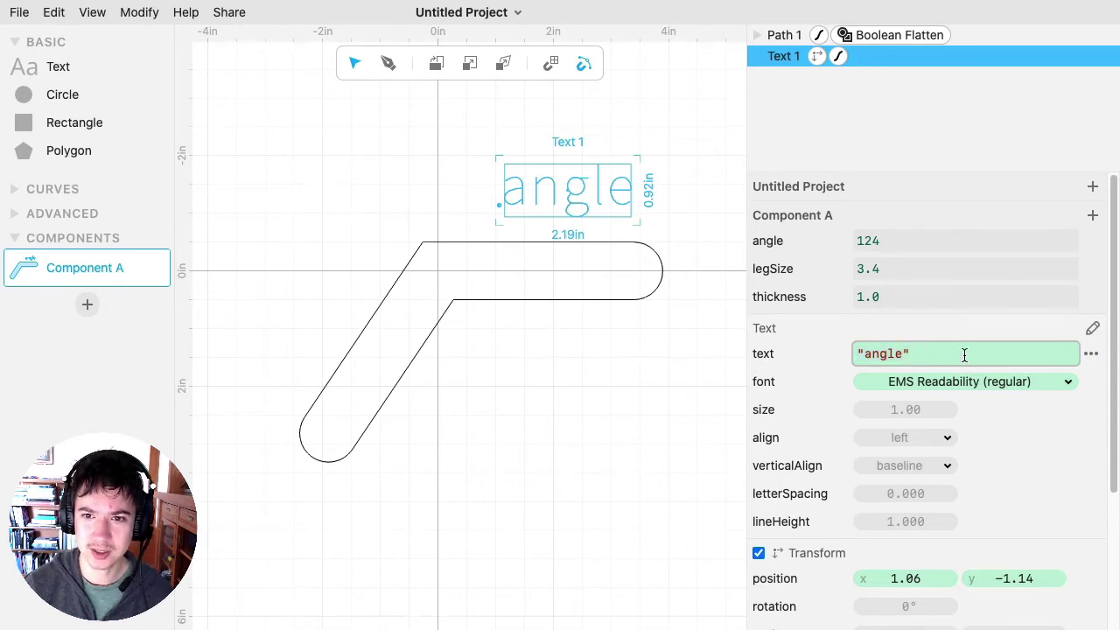
key(shift+Left)
key(shift+Left)
key(shift+Left)
key(shift+Left)
key(shift+Left)
key(shift+Left)
key(shift+Left)
text(angle)
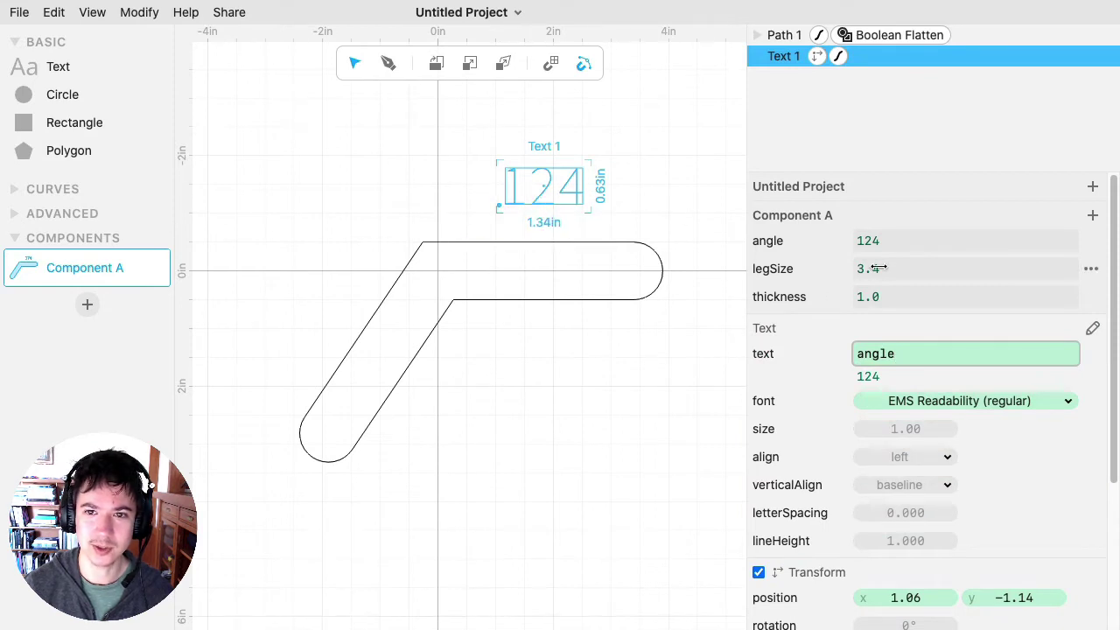
mouse_move(878, 242)
mouse_down()
mouse_move(893, 242)
mouse_move(820, 241)
mouse_move(896, 234)
mouse_up()
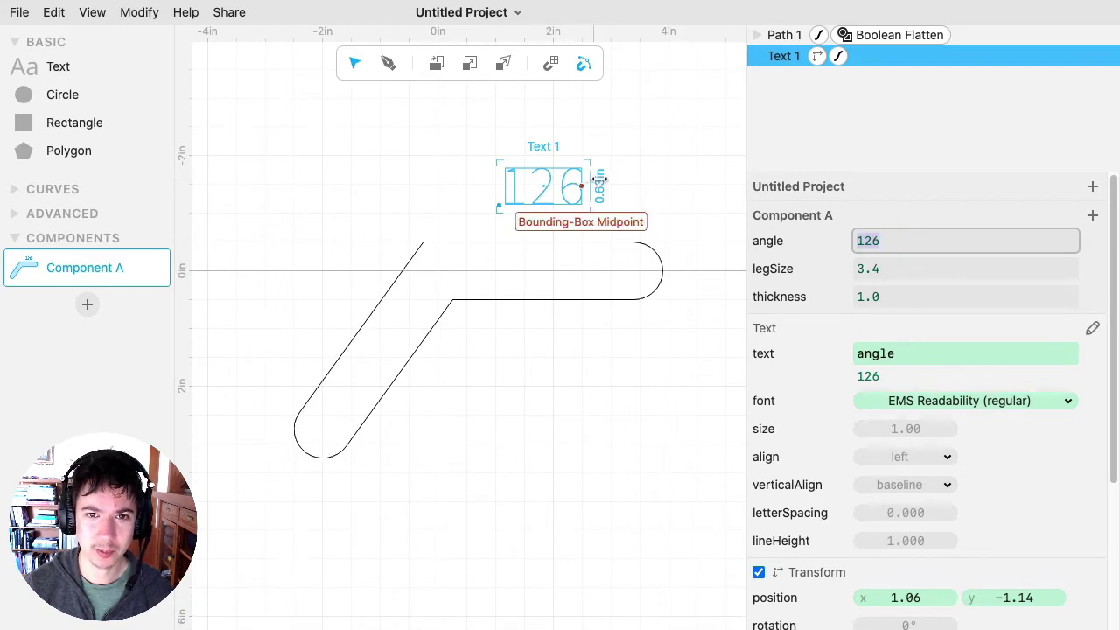
click(911, 352)
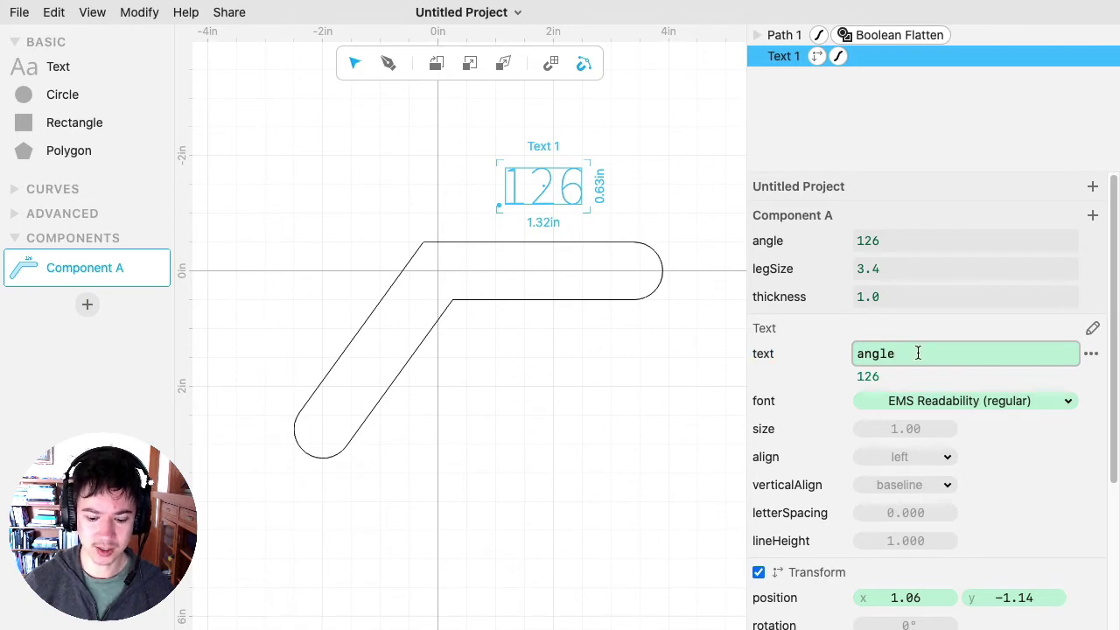
Make the label expression angle + "°" and move the label to the origin at the bend.
text(+ "deg")
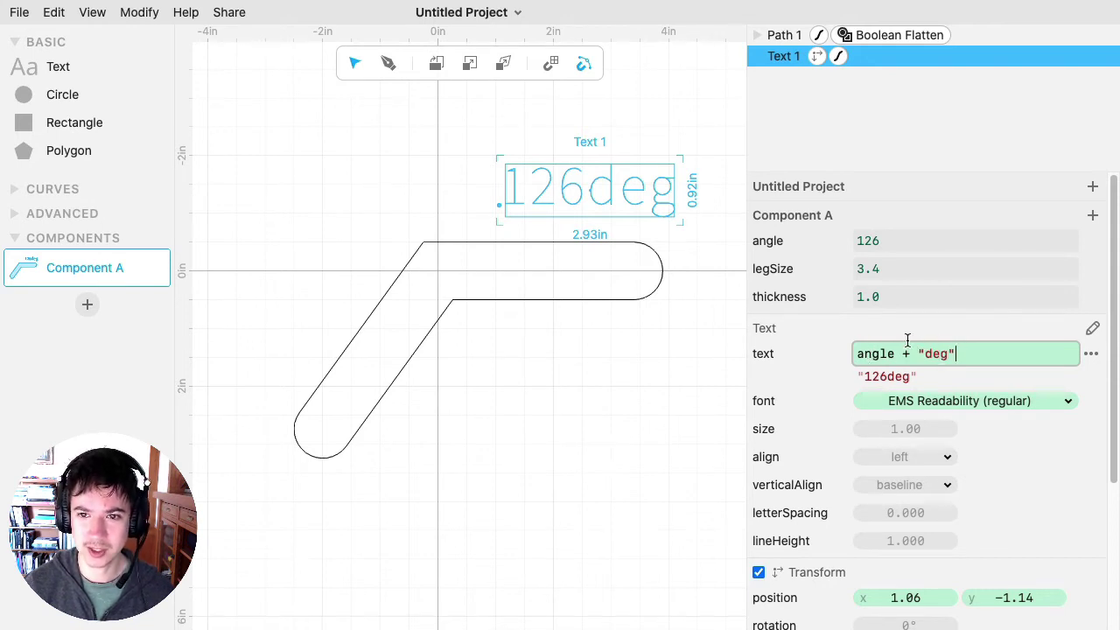
double_click(934, 354)
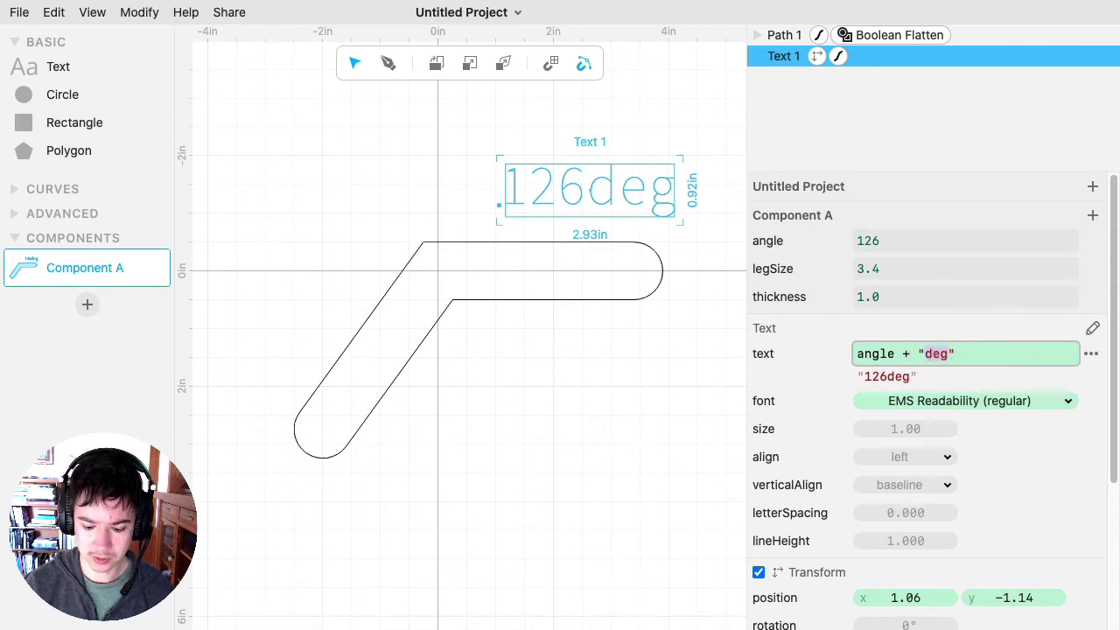
key(BackSpace)
key(ctrl+super+space)
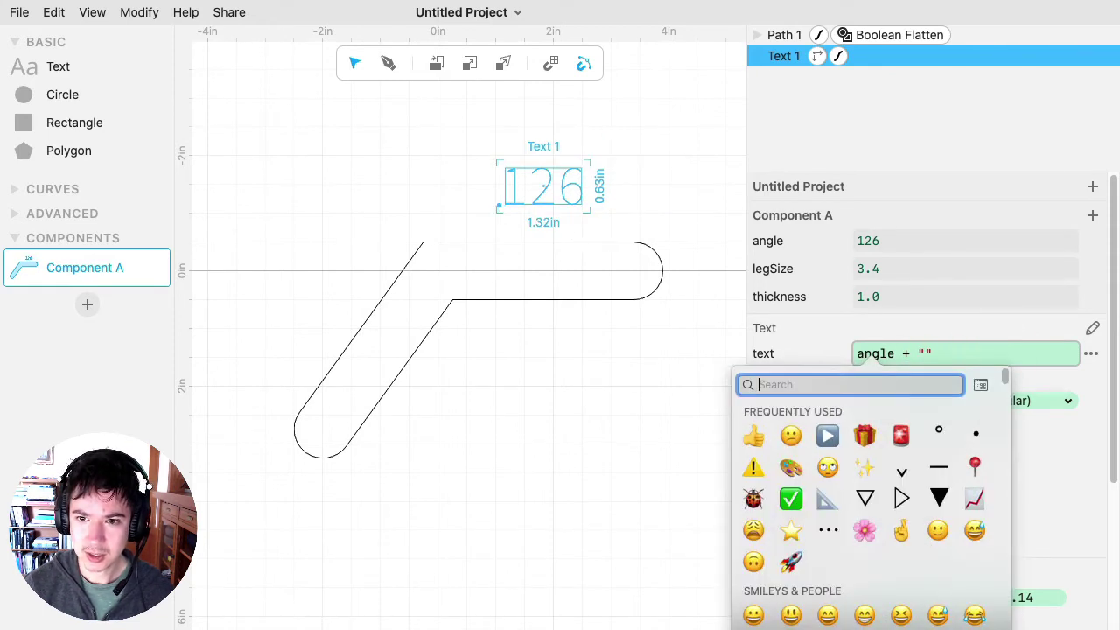
text(degree)
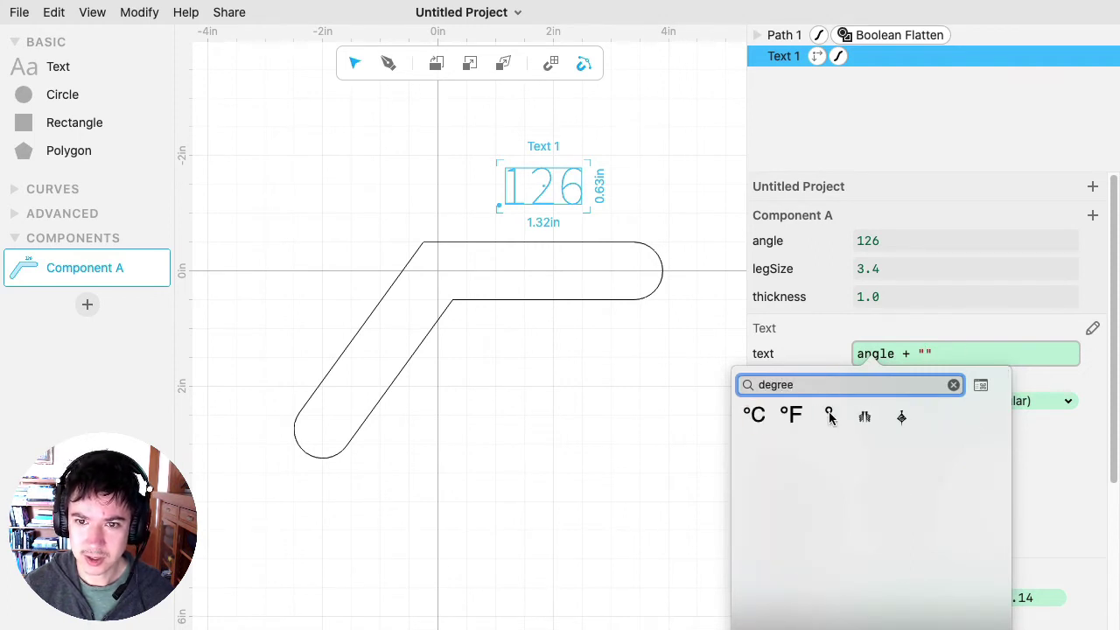
click(828, 416)
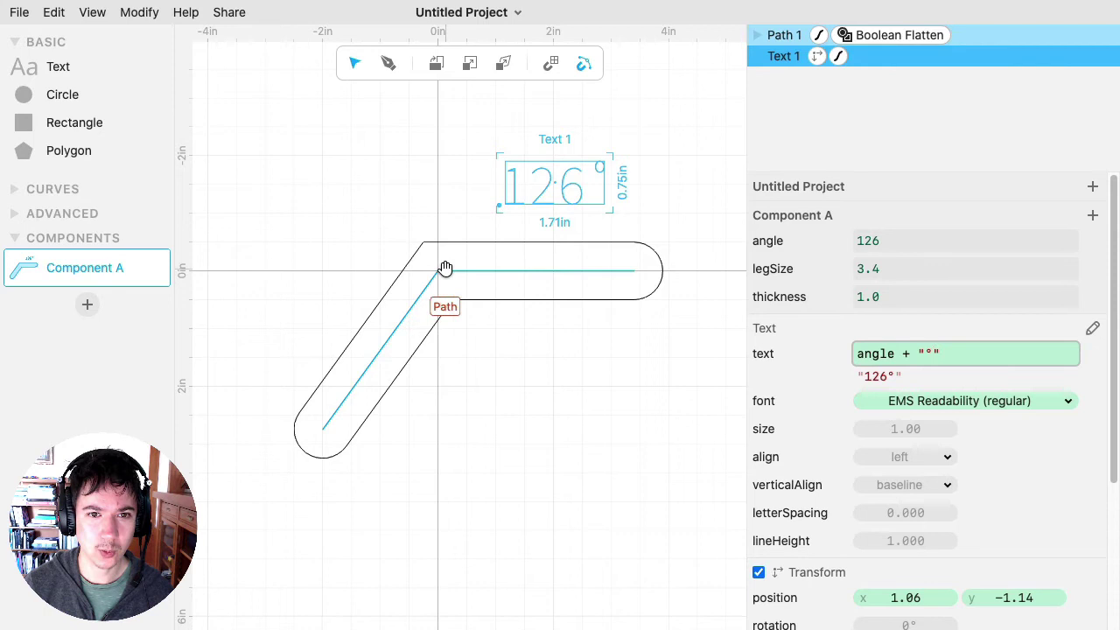
drag(500, 210, 424, 313)
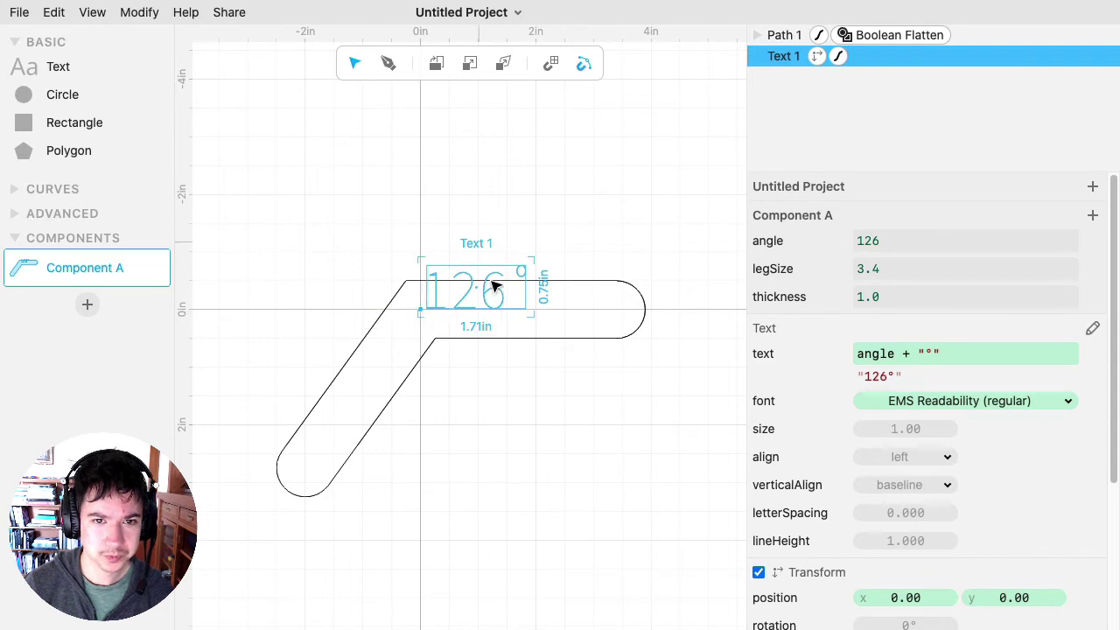
scroll(1042, 433, down, 5)
Set the label's verticalAlign to middle and change the gauge angle to 132.
scroll(1030, 384, up, 4)
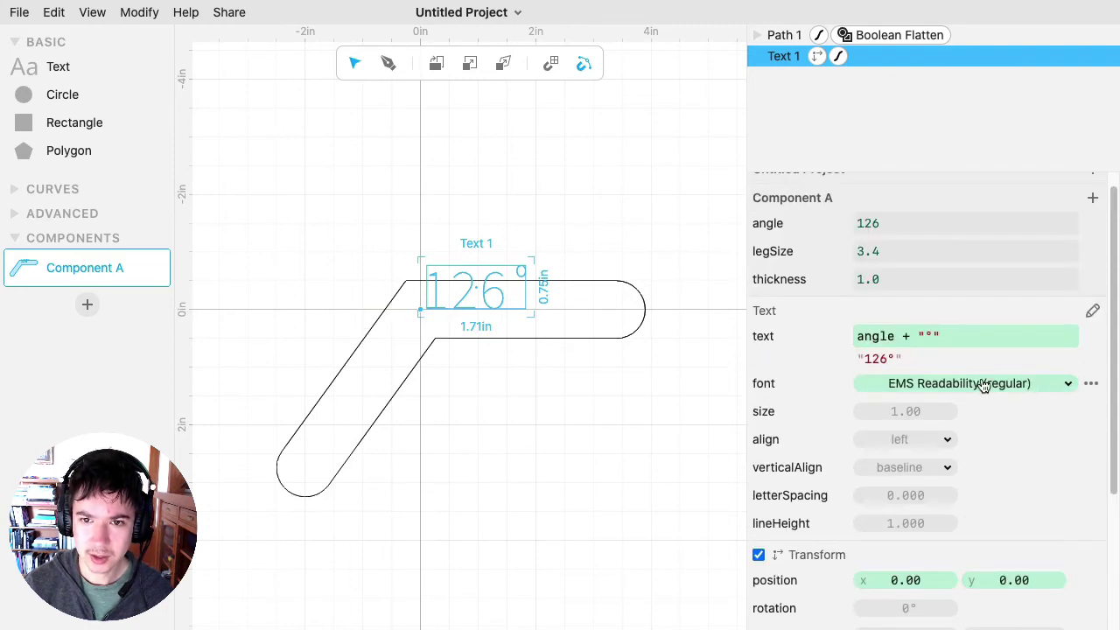
click(922, 469)
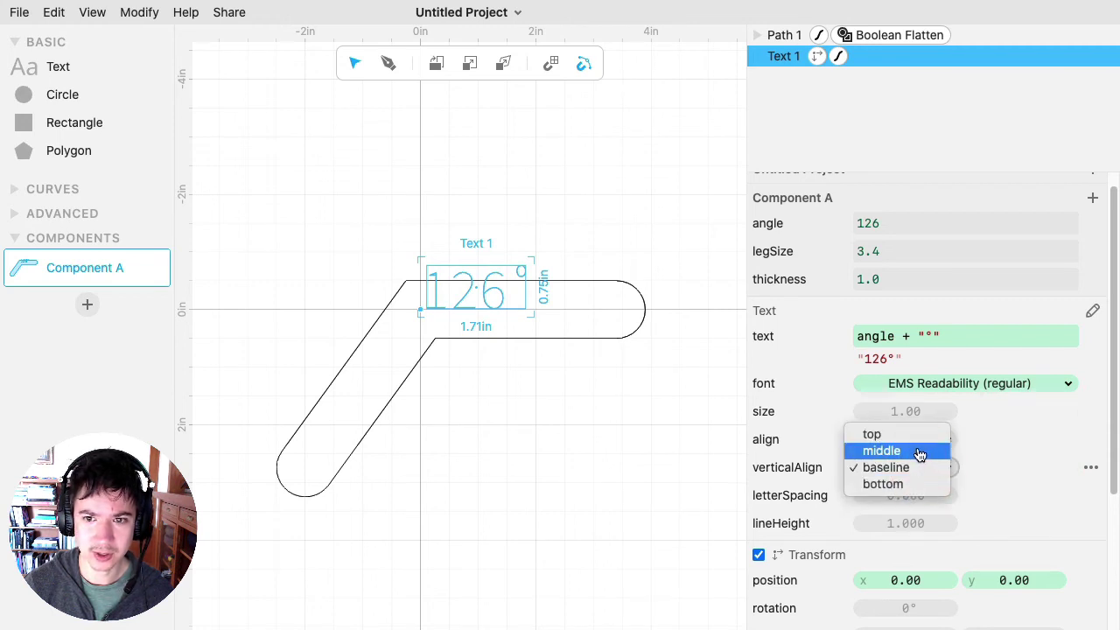
click(919, 451)
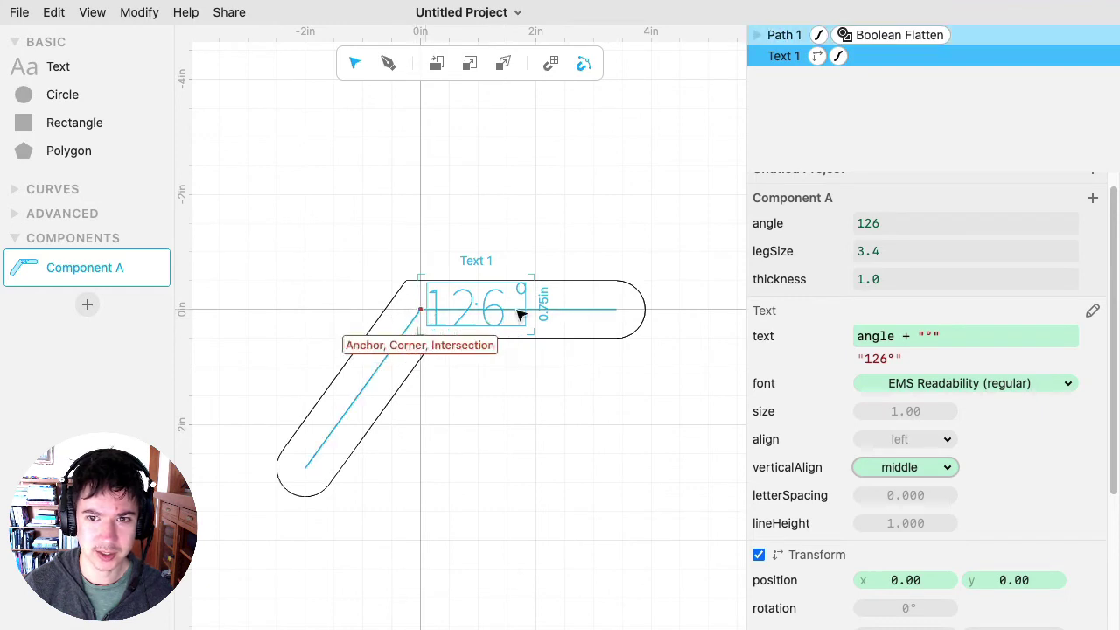
mouse_move(866, 222)
mouse_down()
mouse_move(849, 221)
mouse_move(920, 223)
mouse_move(825, 219)
mouse_move(880, 221)
mouse_up()
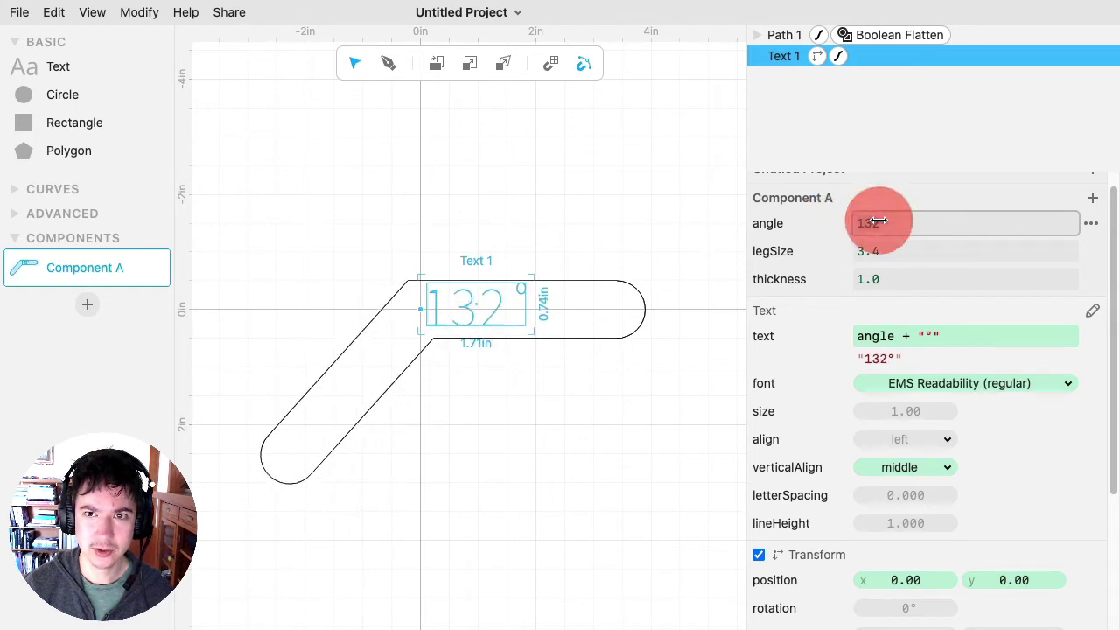
drag(894, 278, 873, 288)
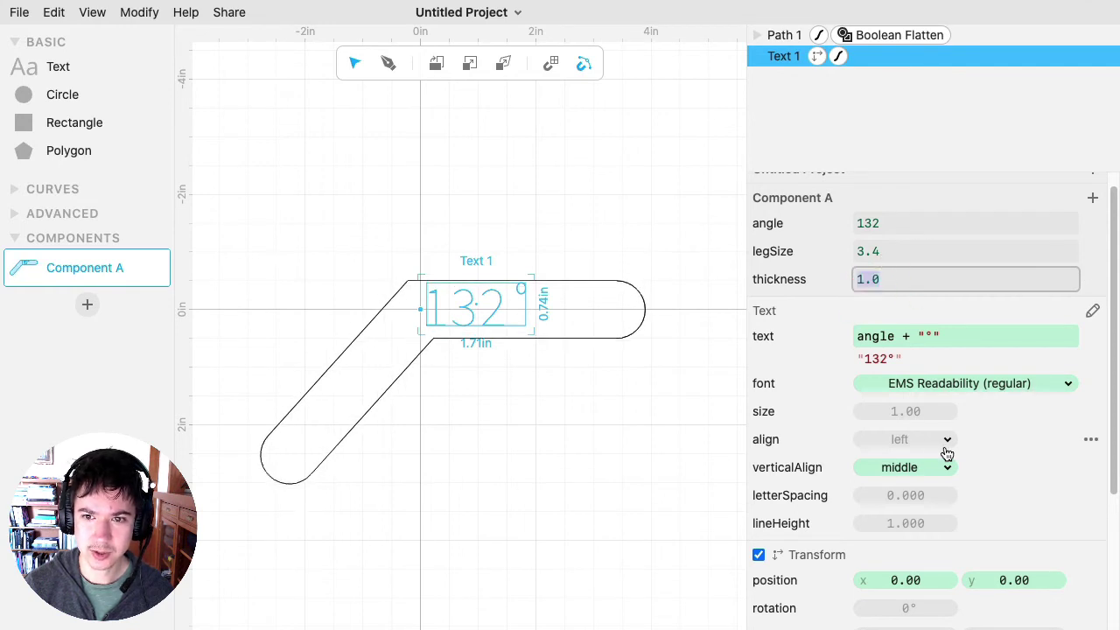
Set the label size to 0.7 * thickness and vary thickness to confirm it scales.
click(926, 411)
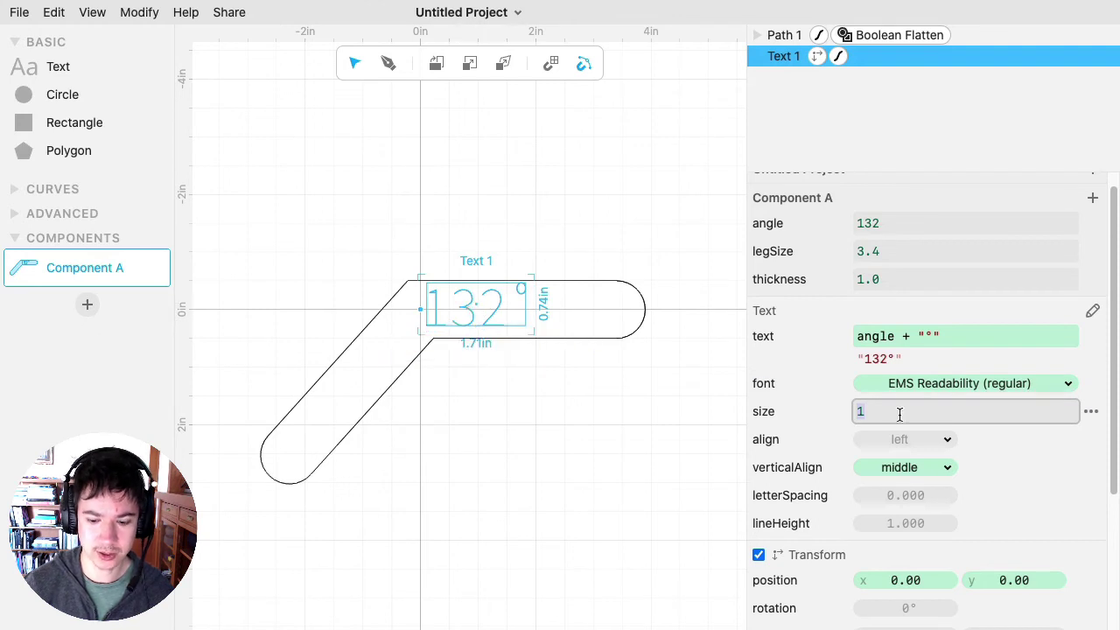
text(0.7)
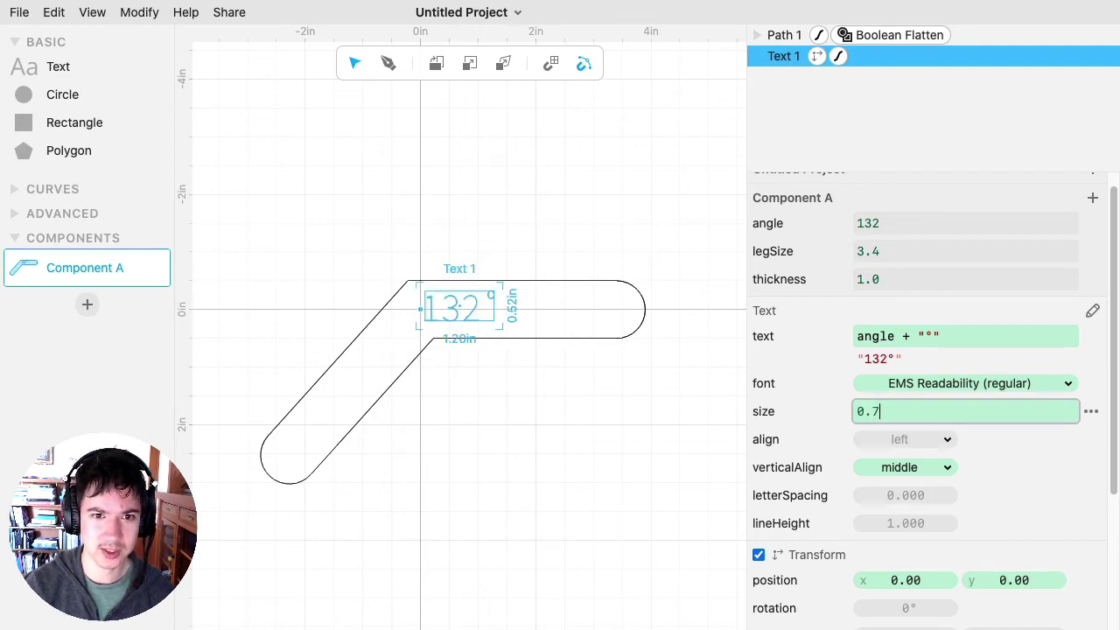
text( * thickness)
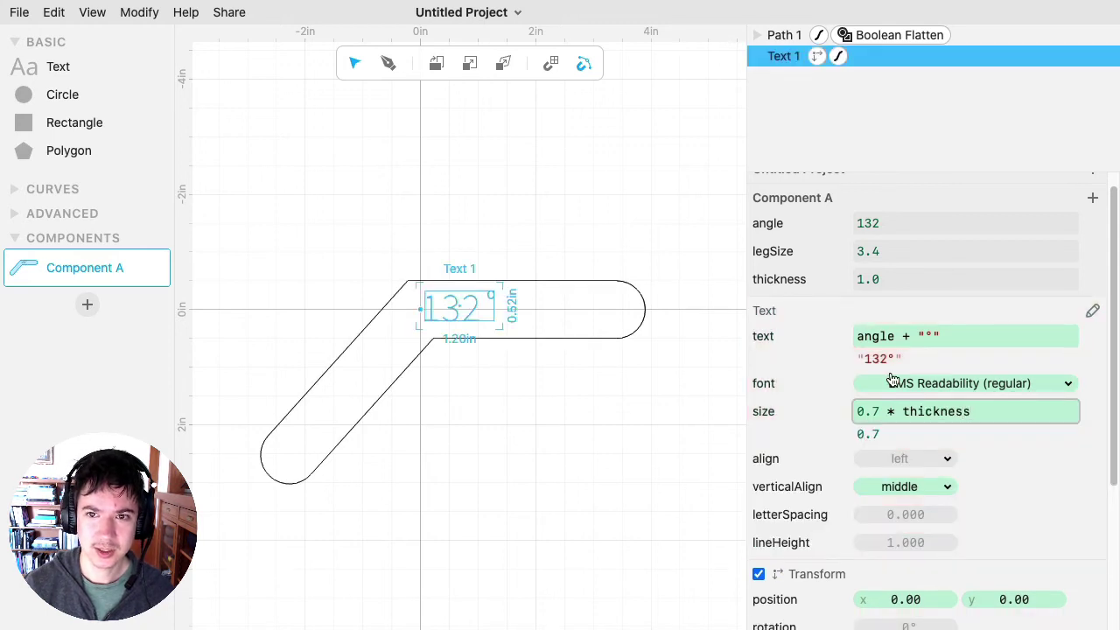
mouse_move(868, 281)
mouse_down()
mouse_move(907, 280)
mouse_move(847, 280)
mouse_move(909, 282)
mouse_move(880, 282)
mouse_up()
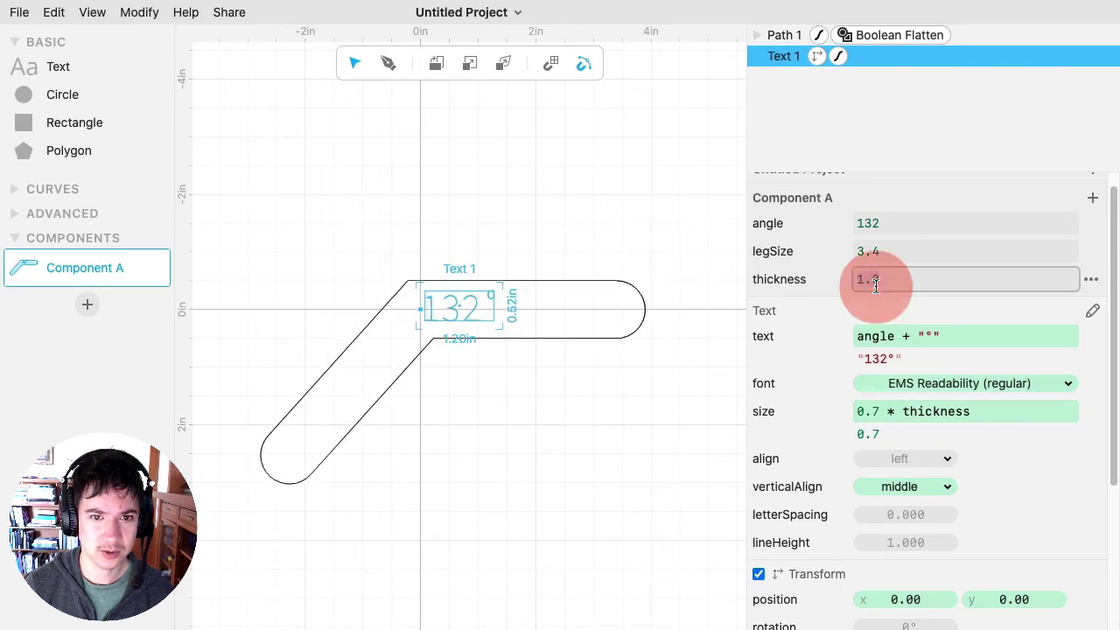
click(633, 415)
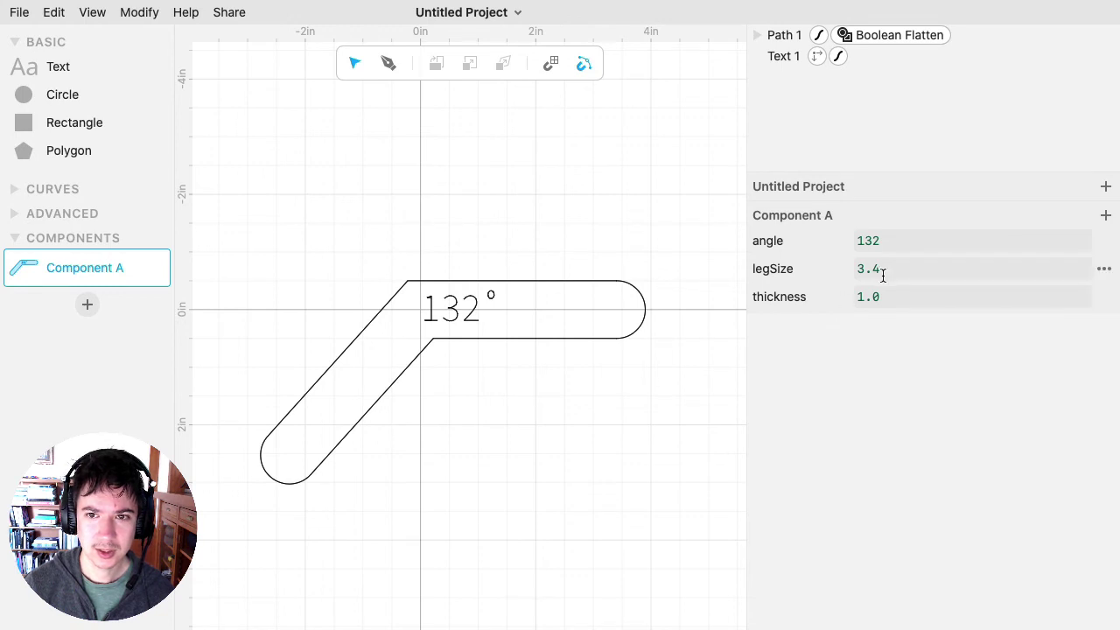
mouse_move(868, 297)
mouse_down()
mouse_move(880, 292)
mouse_move(868, 302)
mouse_up()
Make the degree label's stroke red and shorten legSize to 3.3.
click(879, 57)
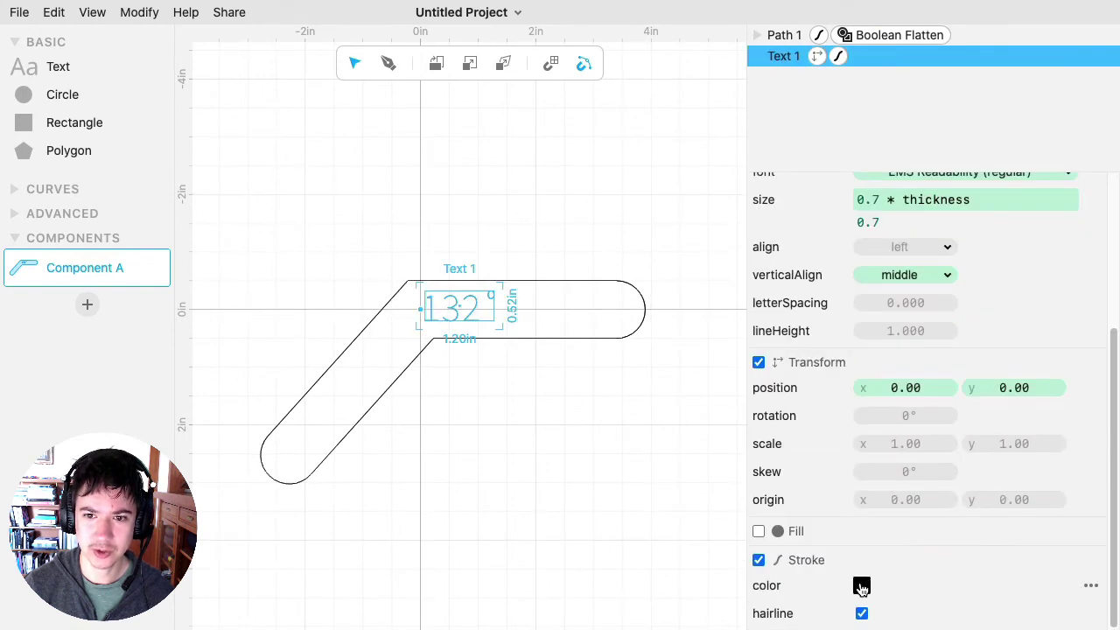
click(862, 586)
mouse_move(818, 451)
mouse_down()
mouse_move(813, 335)
mouse_move(905, 257)
mouse_move(725, 240)
mouse_up()
click(700, 210)
click(683, 228)
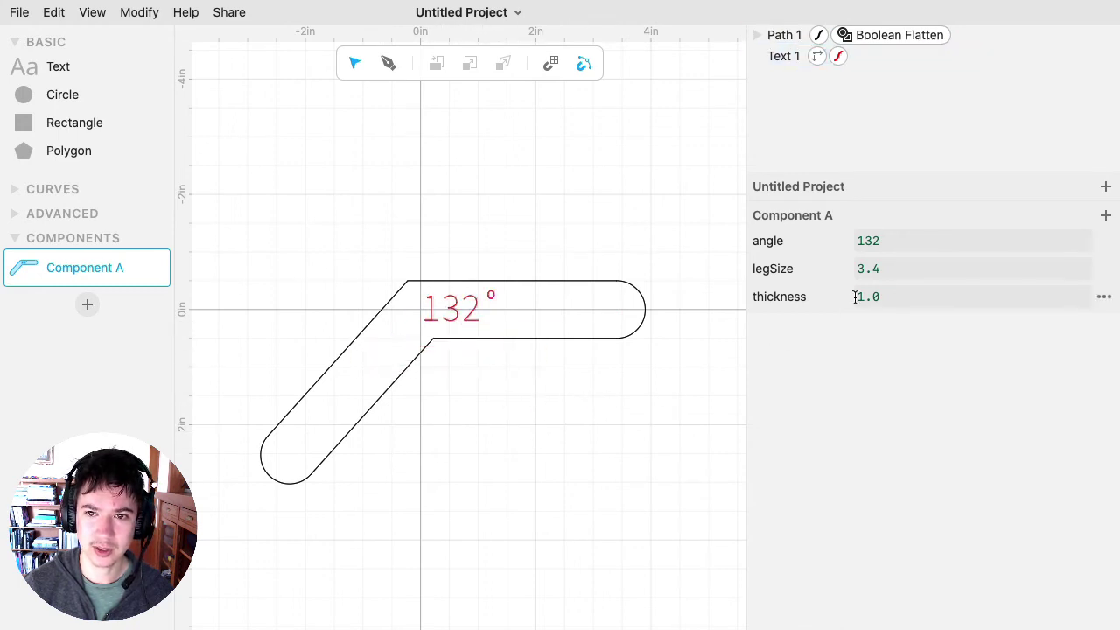
drag(866, 270, 887, 242)
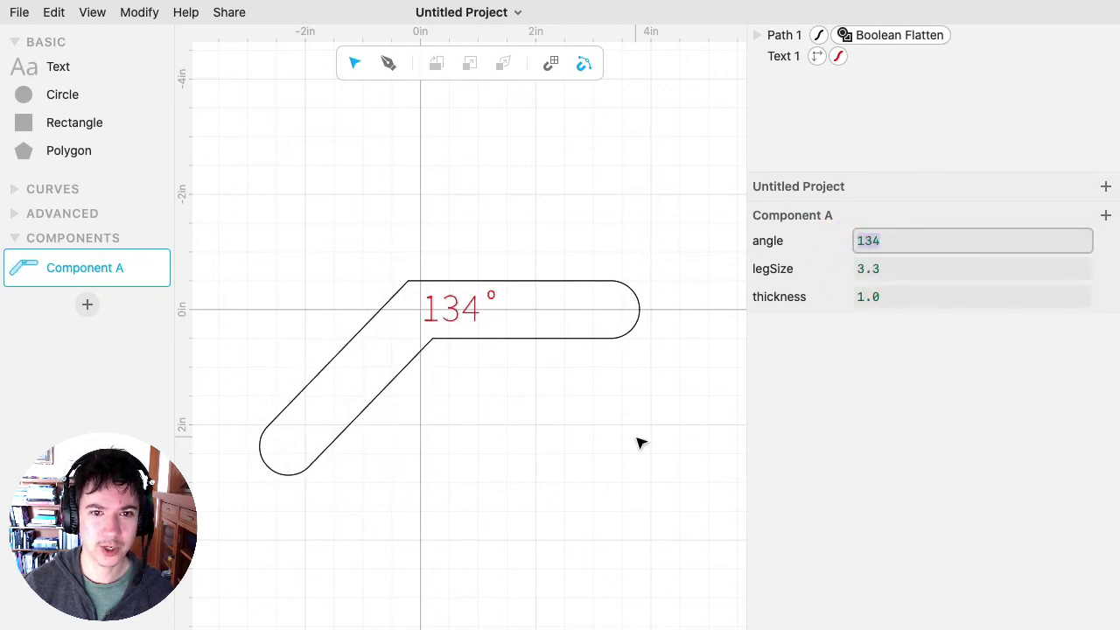
click(661, 392)
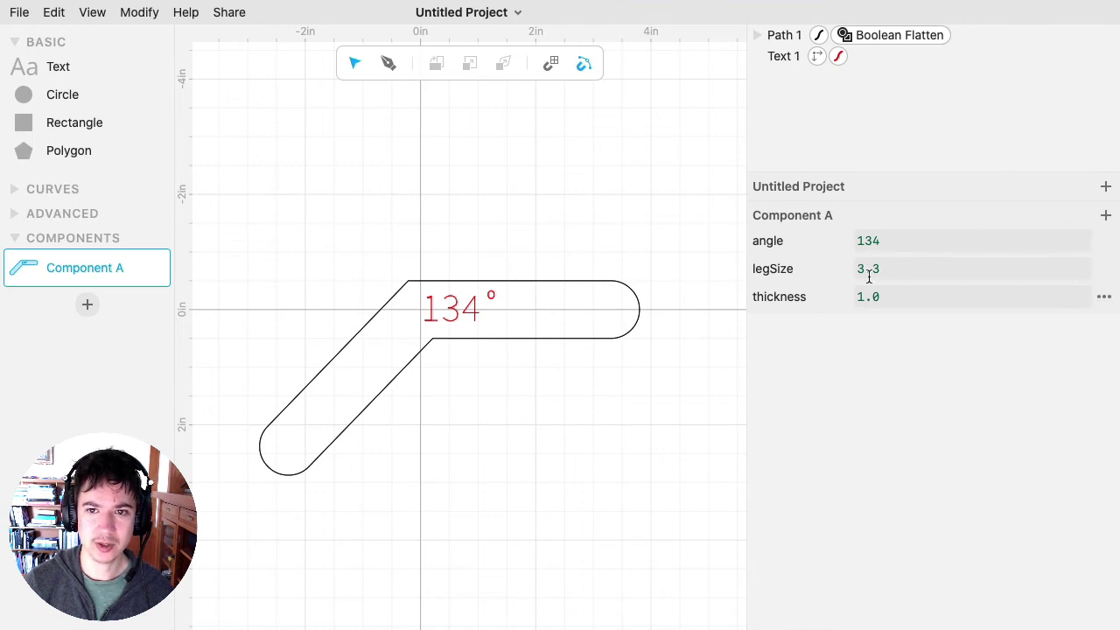
click(86, 305)
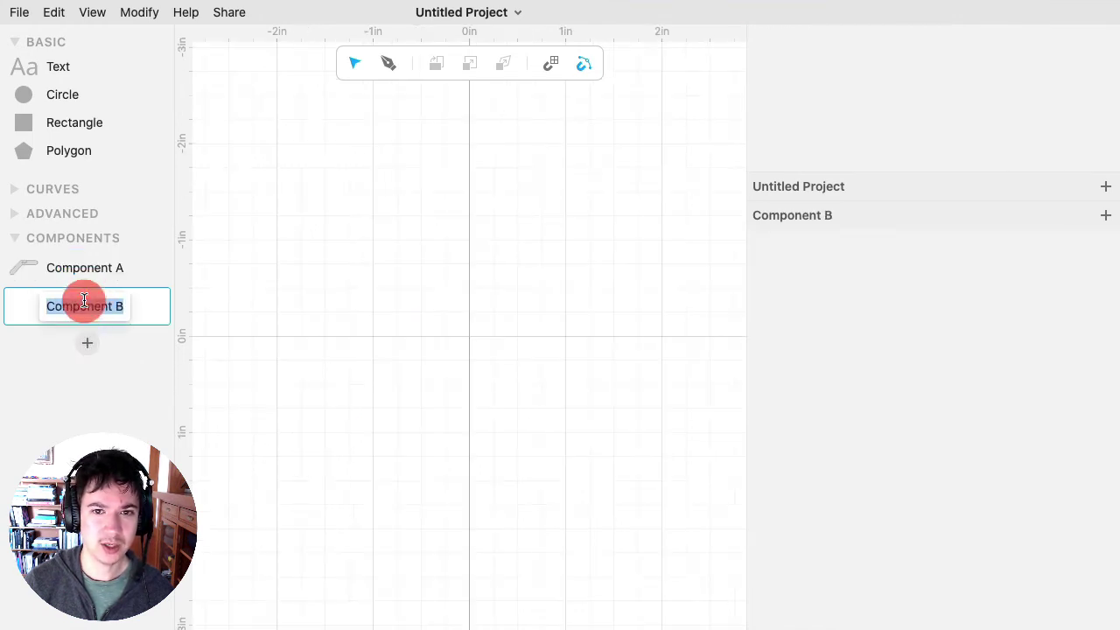
click(427, 356)
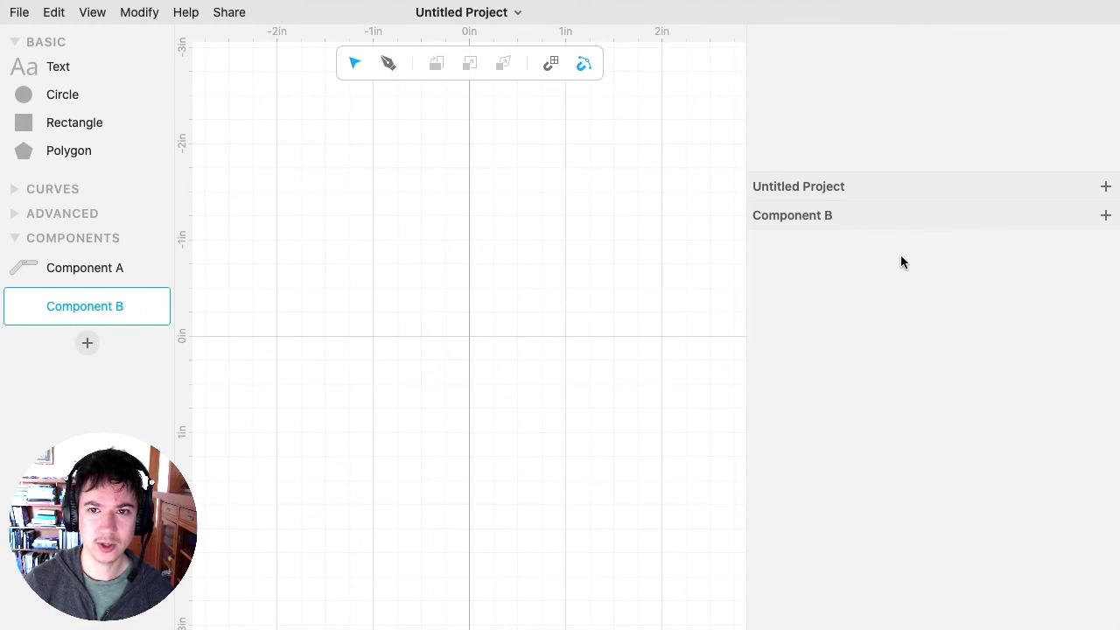
click(81, 269)
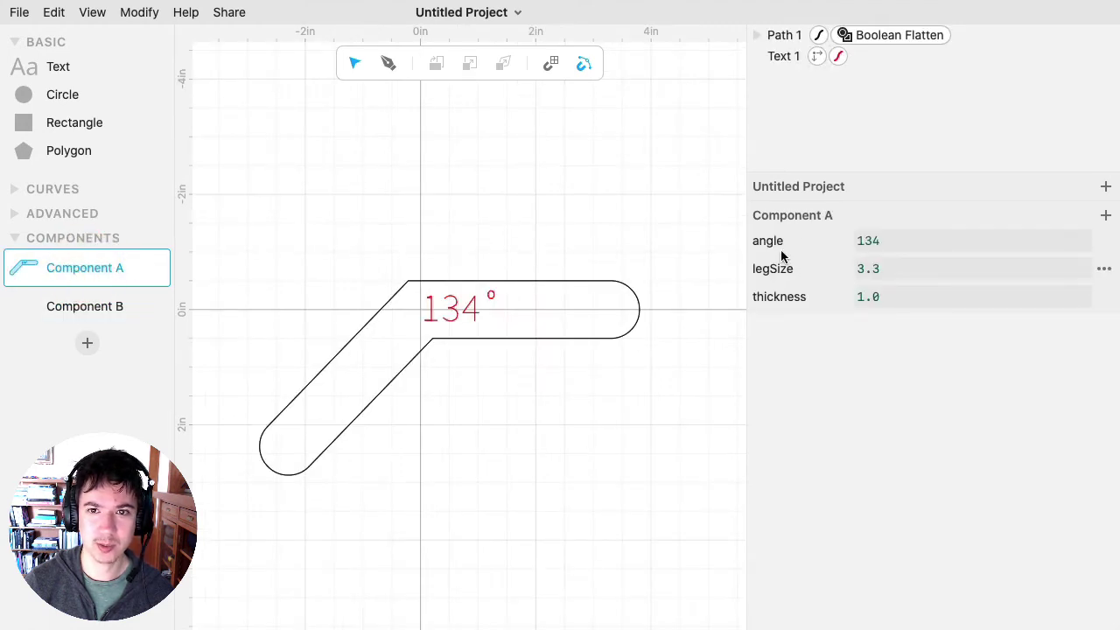
click(103, 305)
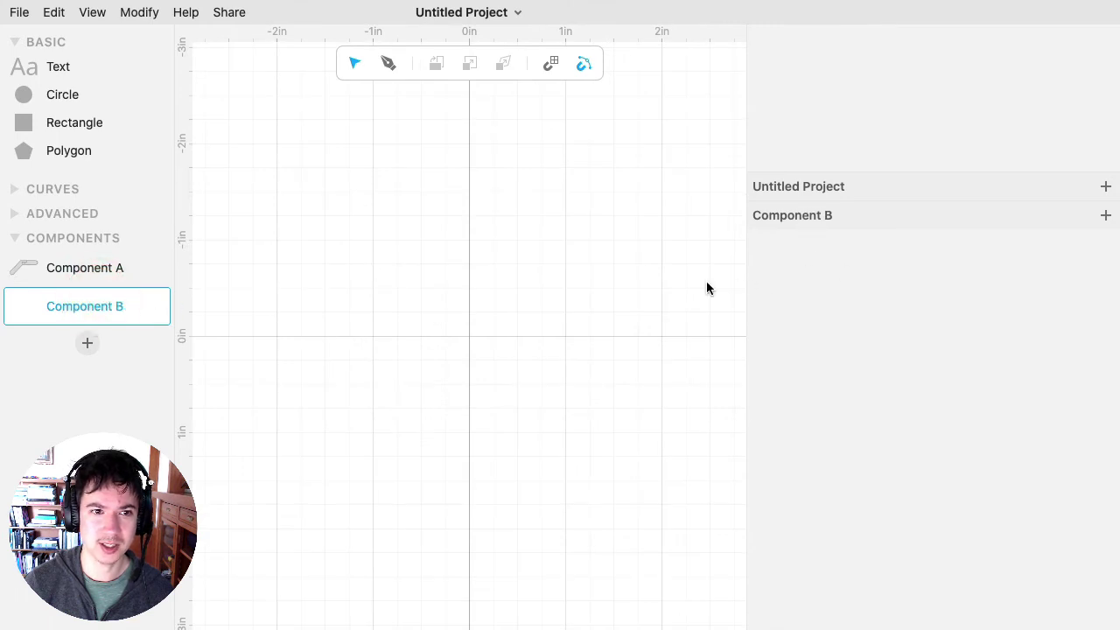
click(88, 267)
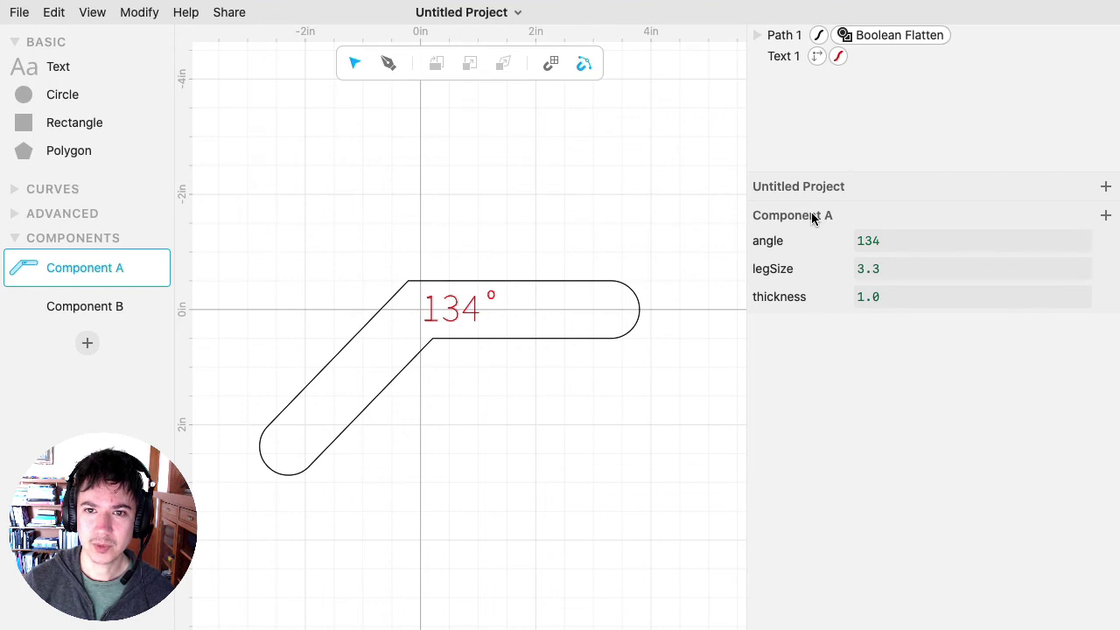
Add a project-wide materialThickness parameter of 0.25 and check it in Components B and A.
click(1106, 190)
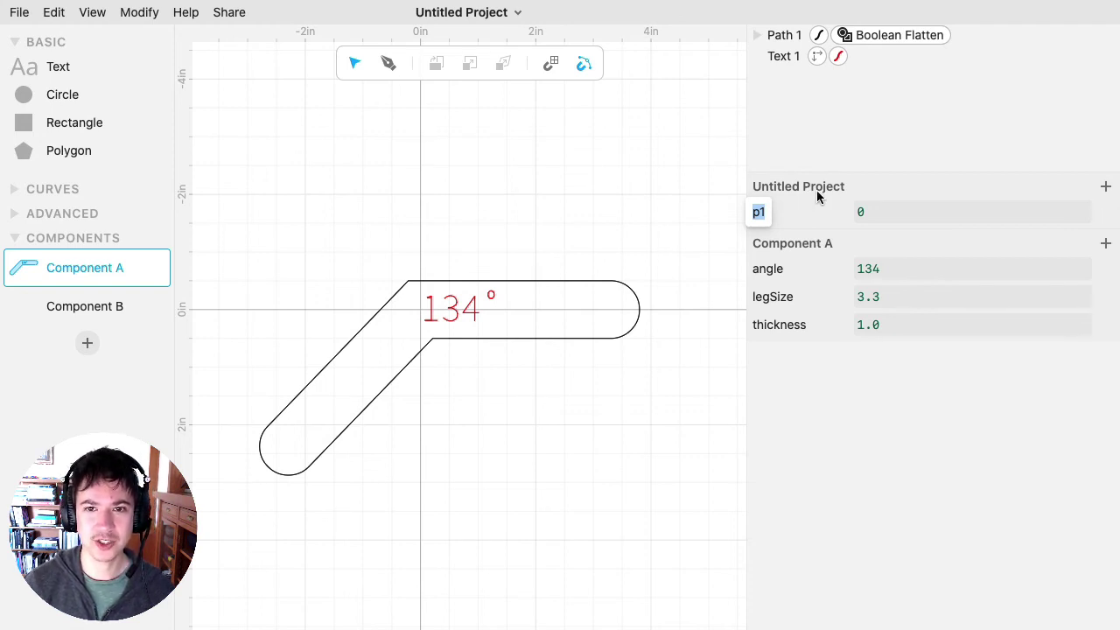
text(materi)
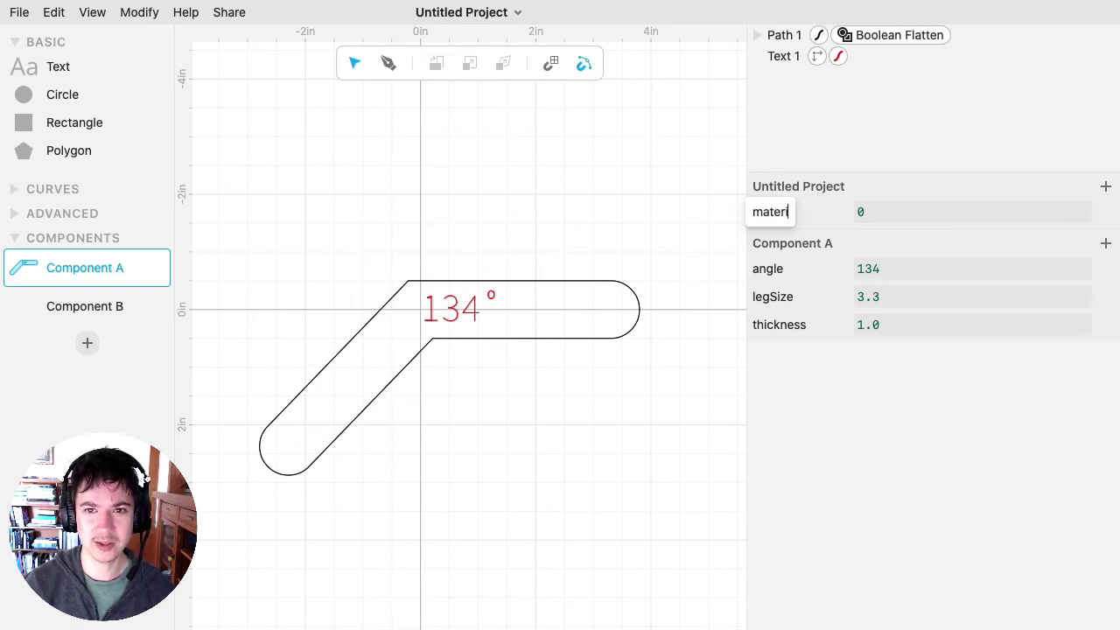
text(alThickness)
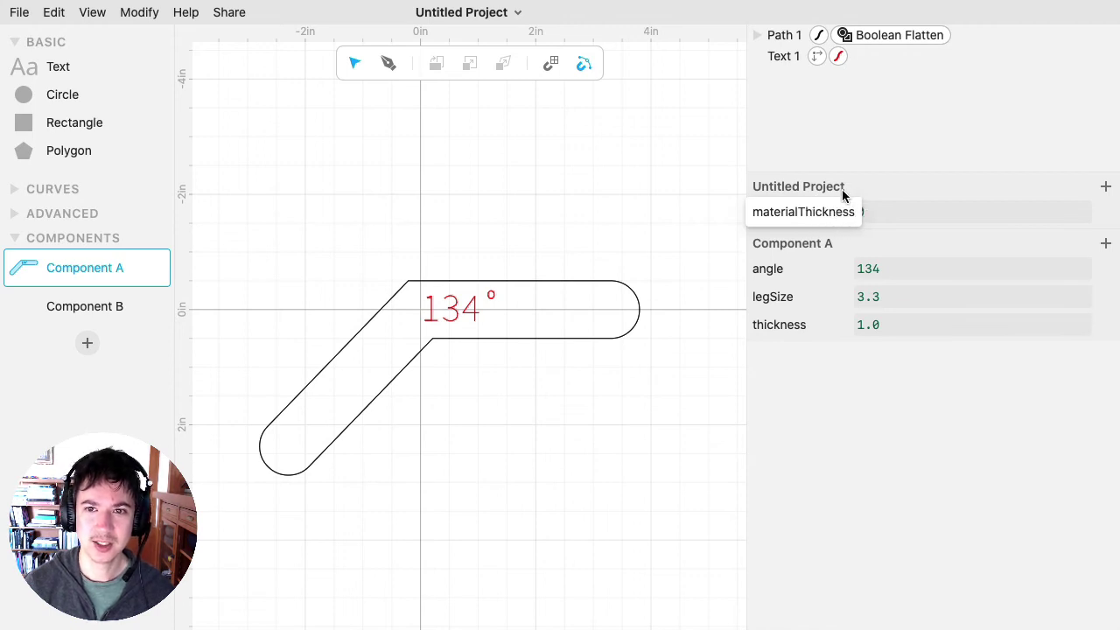
click(921, 214)
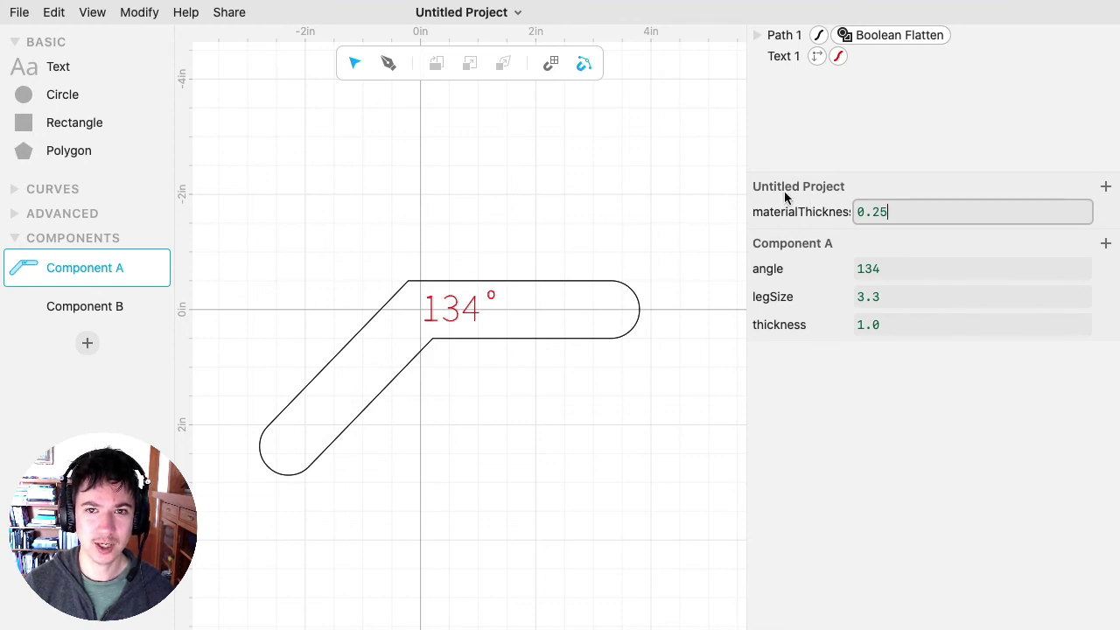
click(88, 304)
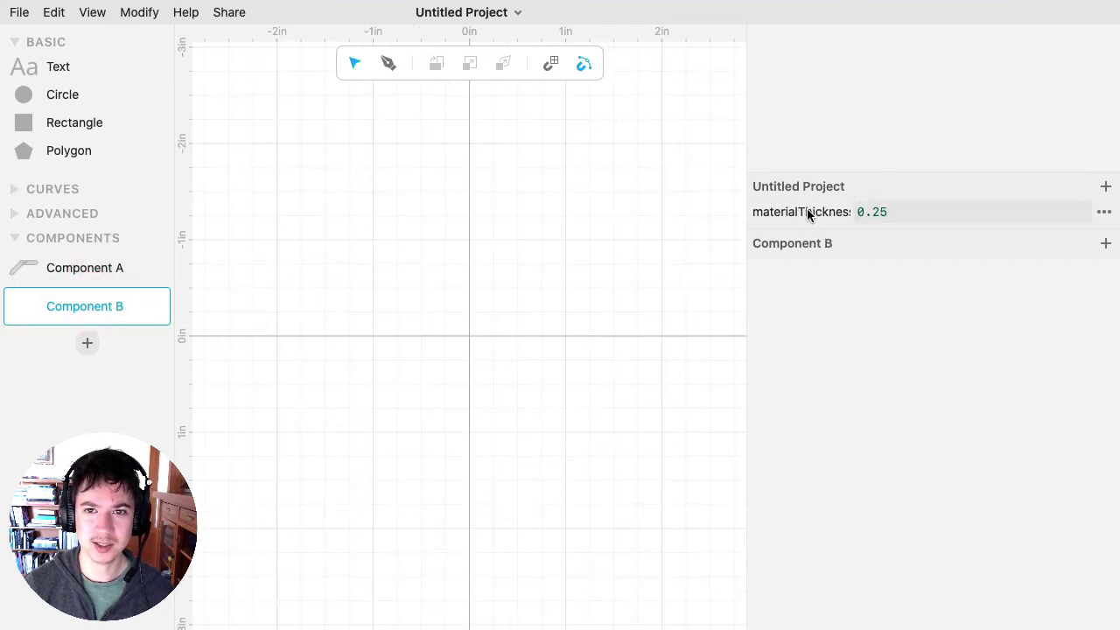
click(82, 267)
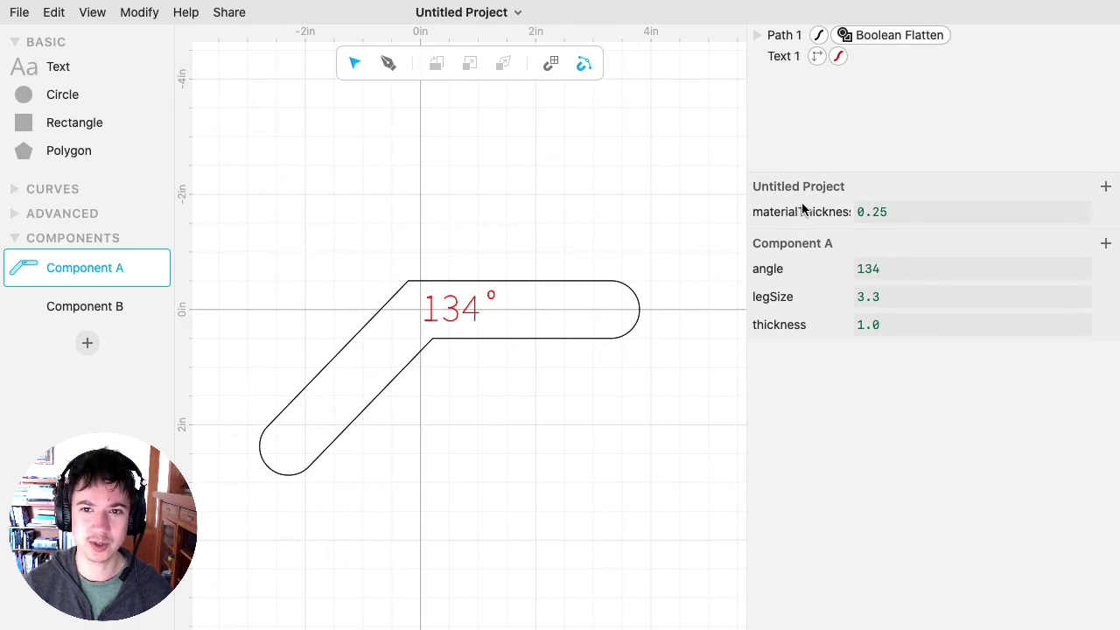
Place three Component A instances on the Component B canvas.
click(75, 301)
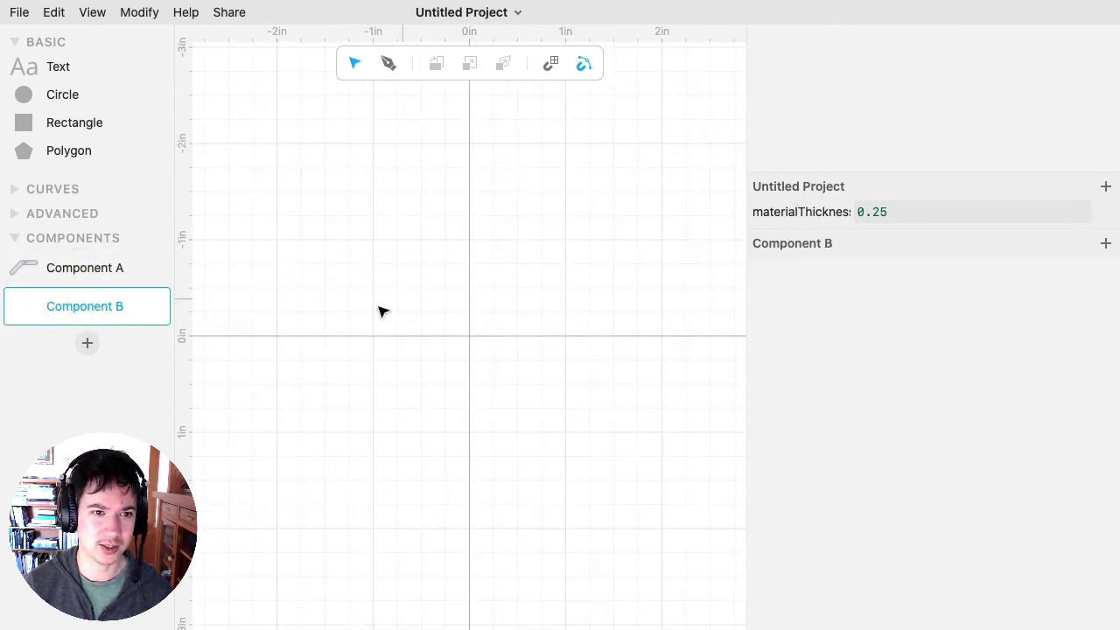
click(67, 275)
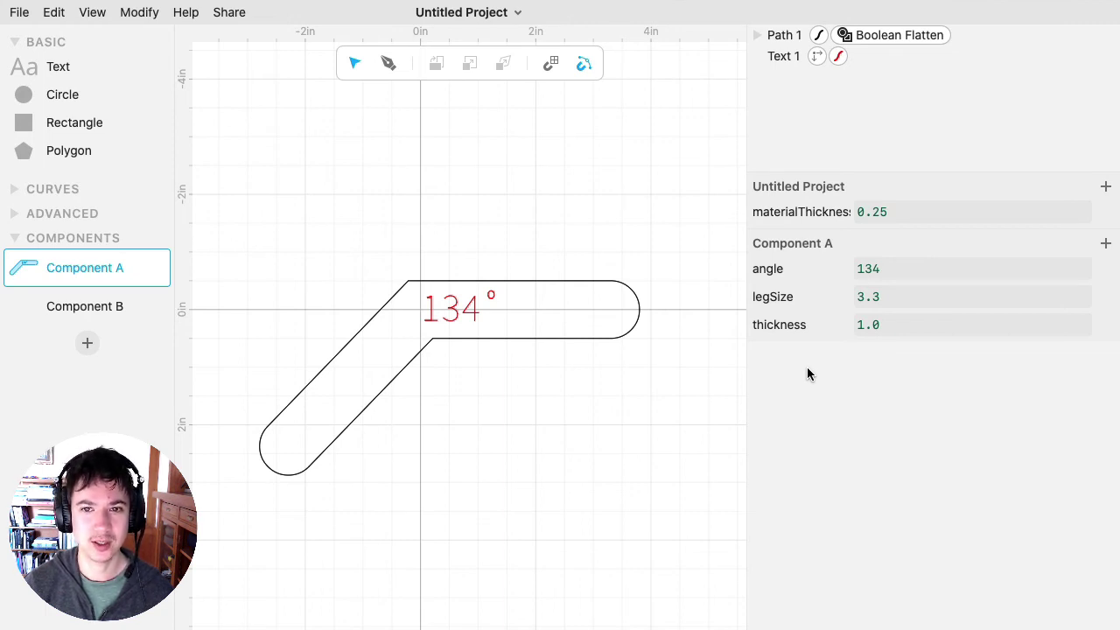
click(81, 308)
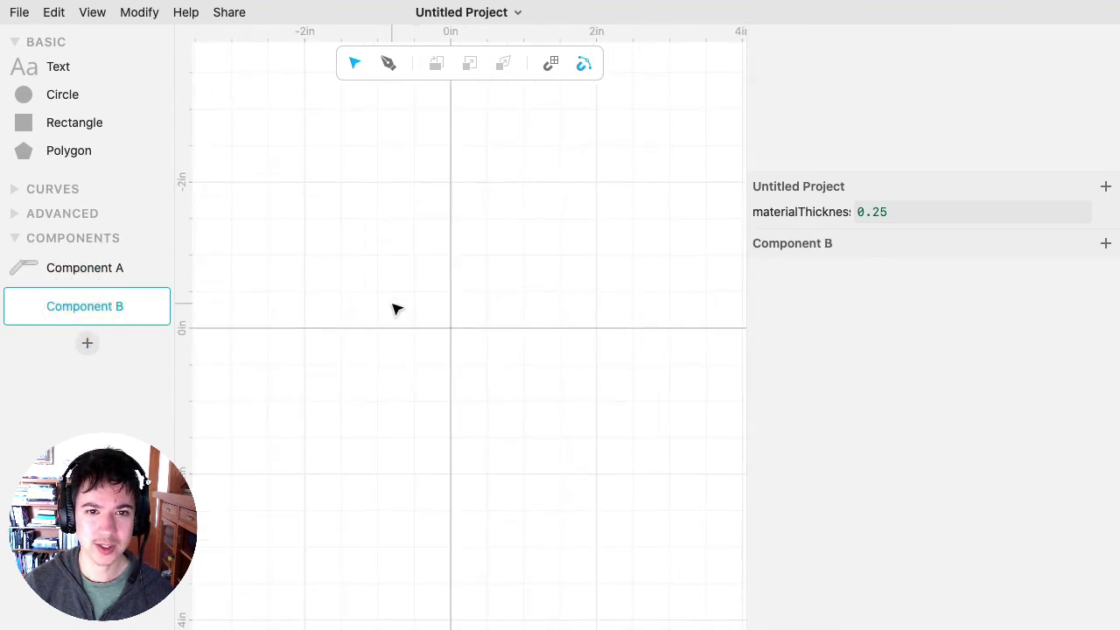
drag(75, 268, 430, 230)
scroll(444, 325, down, 5)
drag(44, 281, 373, 401)
drag(73, 276, 623, 335)
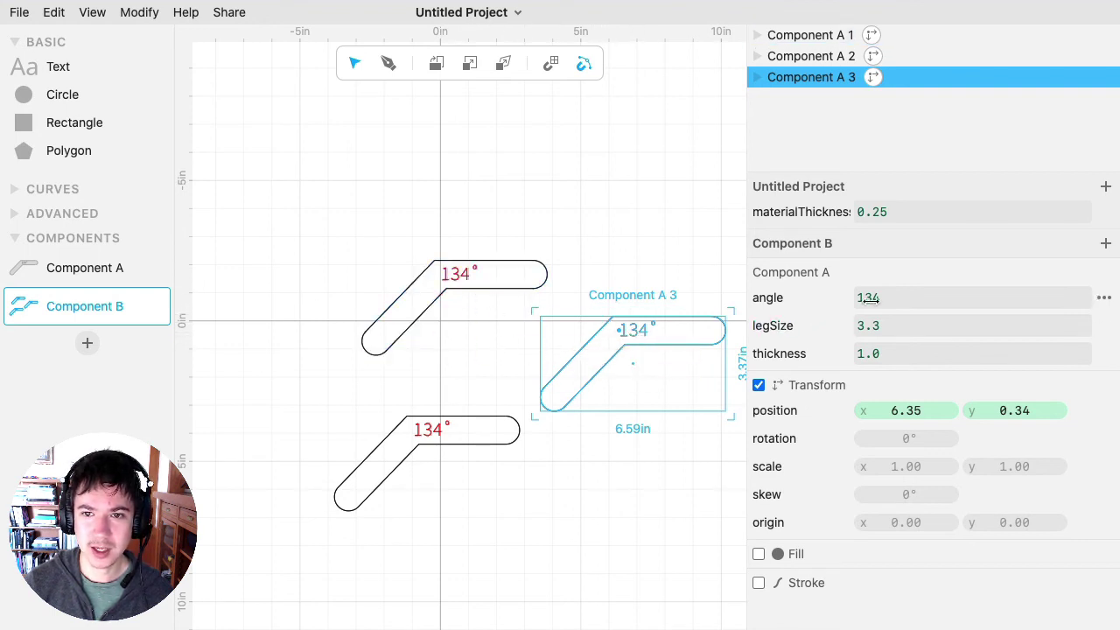
Override the third instance's angle to 99 and the first instance's angle to 62.
drag(869, 297, 761, 295)
click(511, 295)
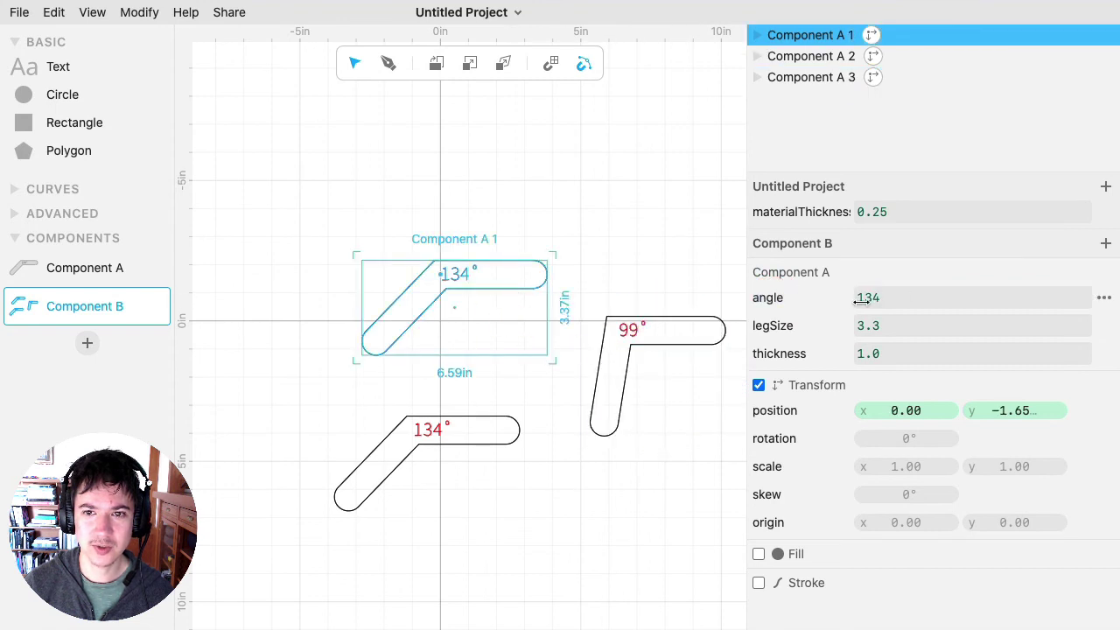
drag(861, 299, 670, 283)
click(690, 252)
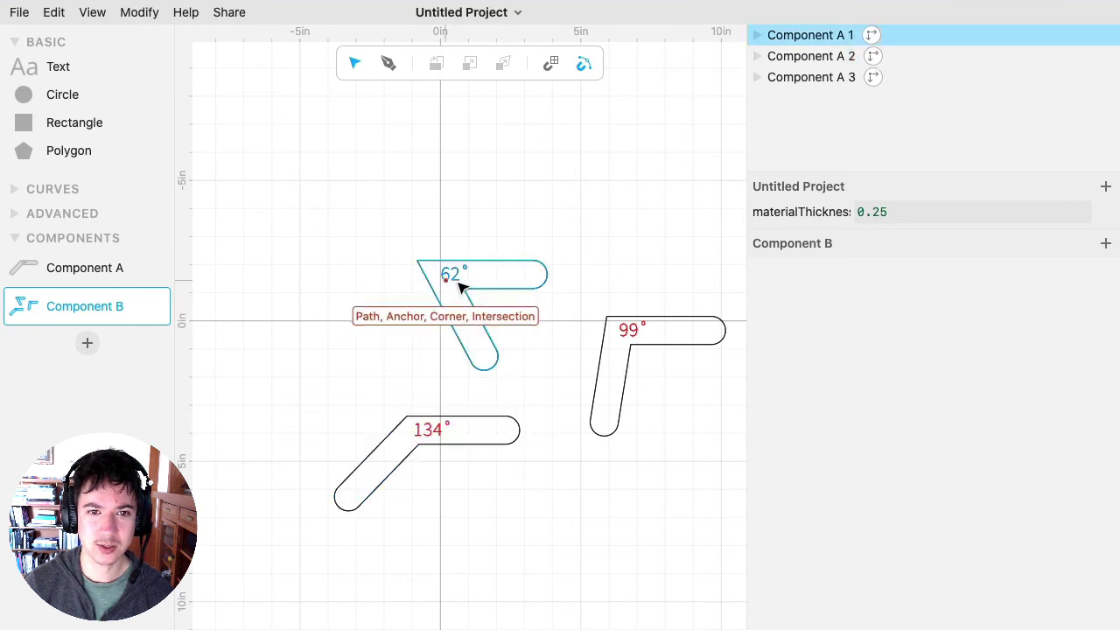
Override the second instance's angle to 144, then revert it to the default 134.
click(503, 419)
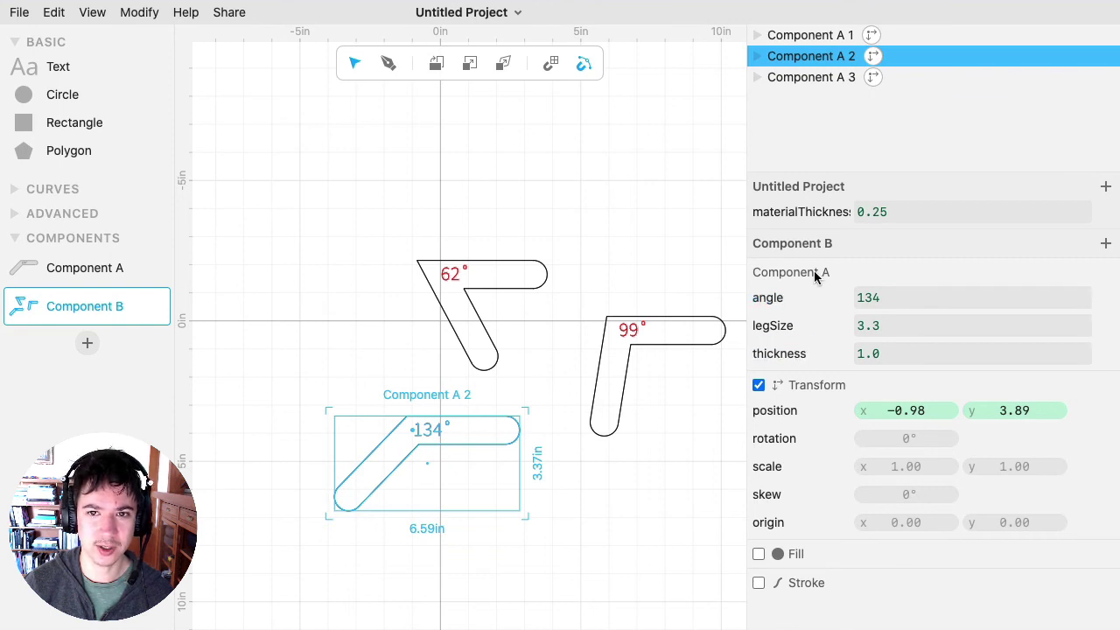
mouse_move(879, 298)
mouse_down()
mouse_move(808, 298)
mouse_move(933, 297)
mouse_move(892, 298)
mouse_up()
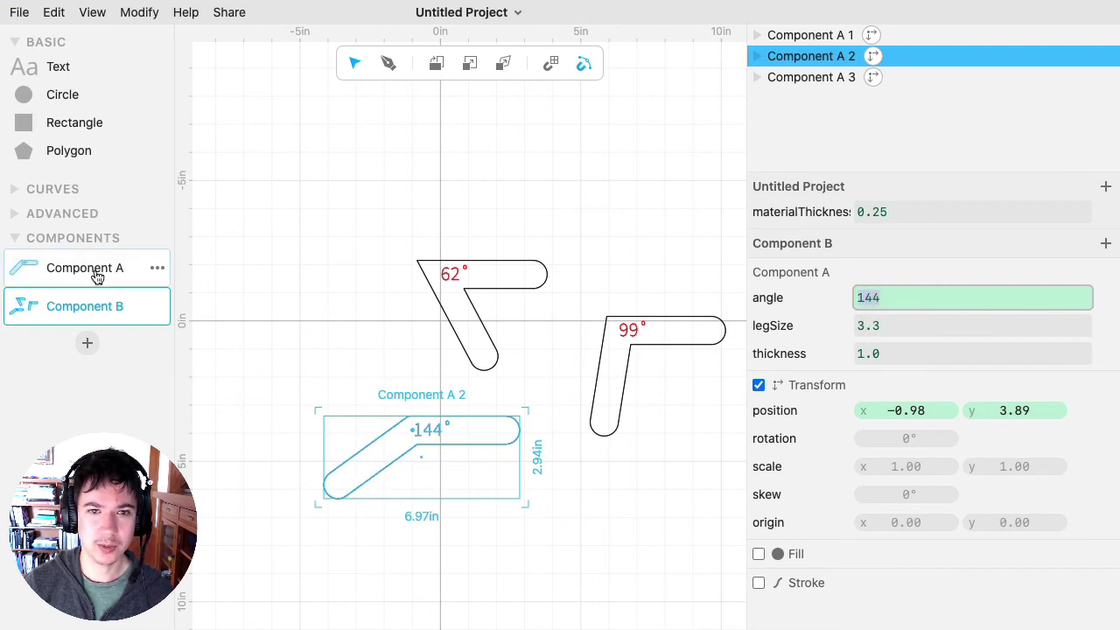
click(911, 324)
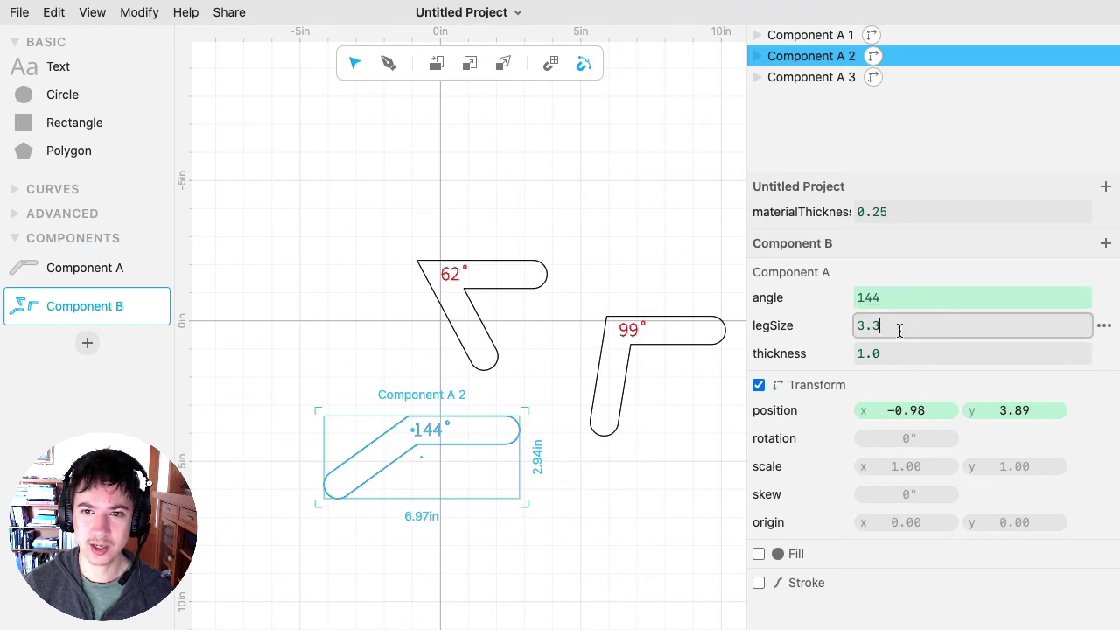
click(891, 297)
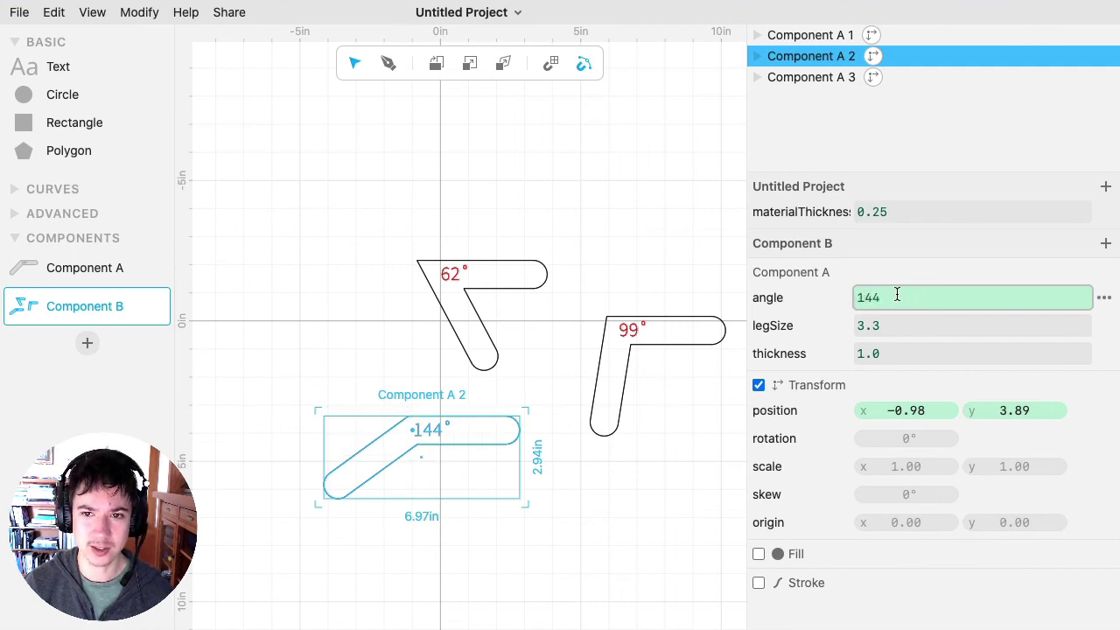
click(1102, 300)
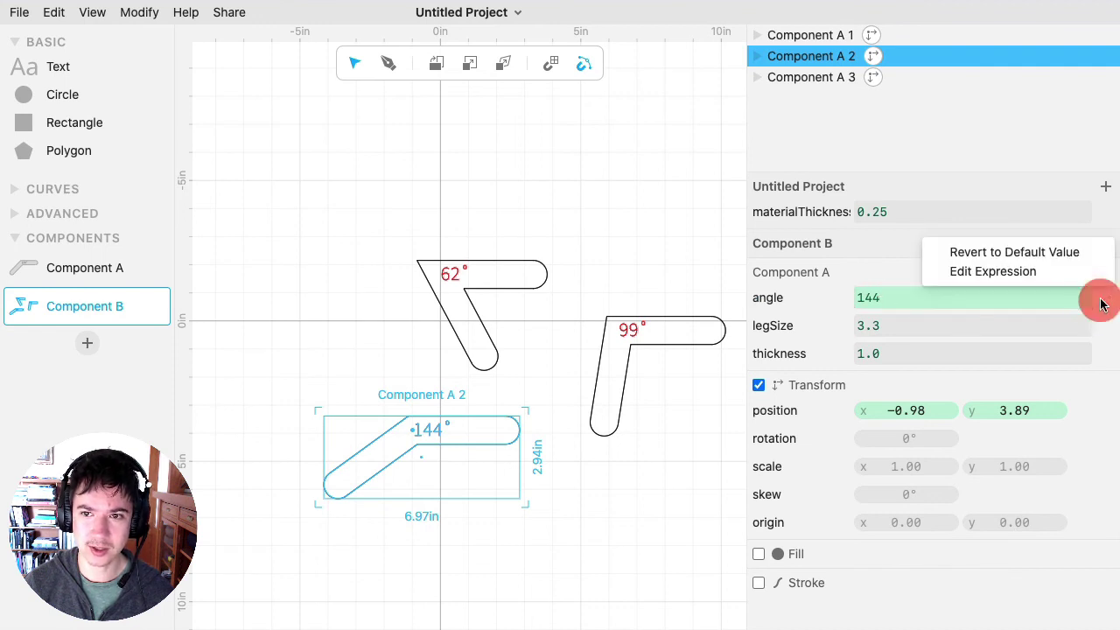
click(1046, 253)
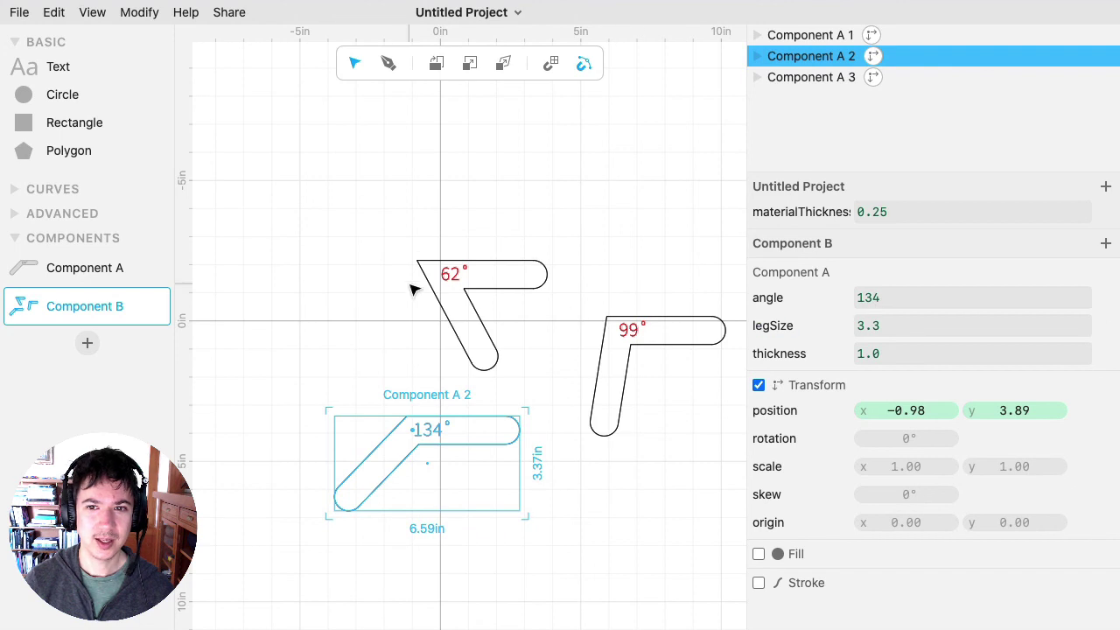
Change Component A's default angle to 55 and confirm the second instance reads 55°.
click(92, 268)
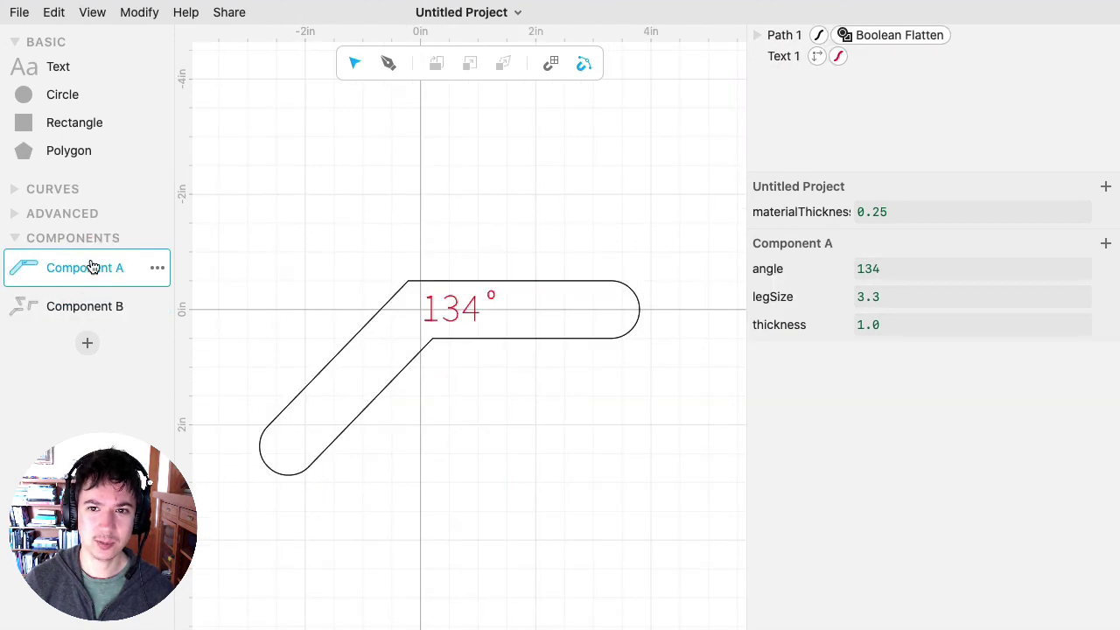
drag(828, 278, 659, 265)
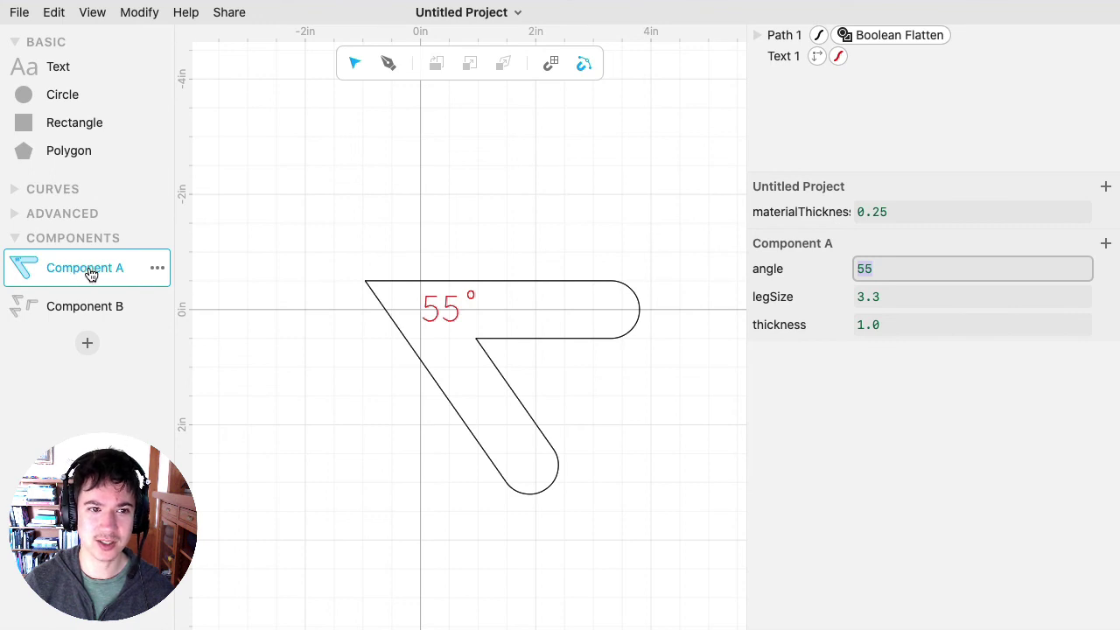
click(89, 306)
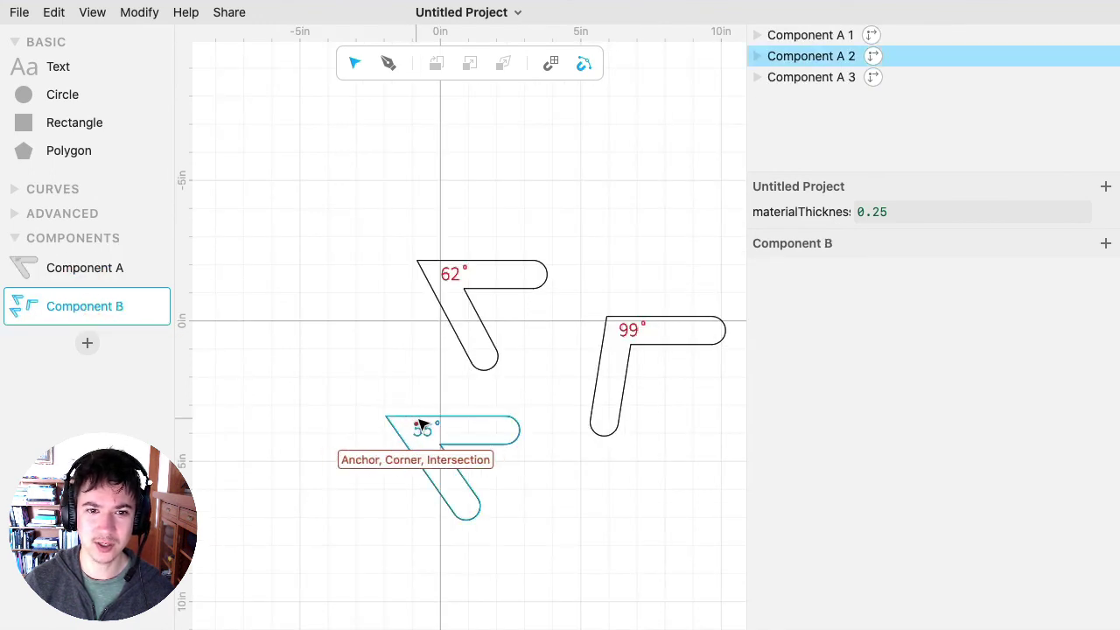
click(415, 422)
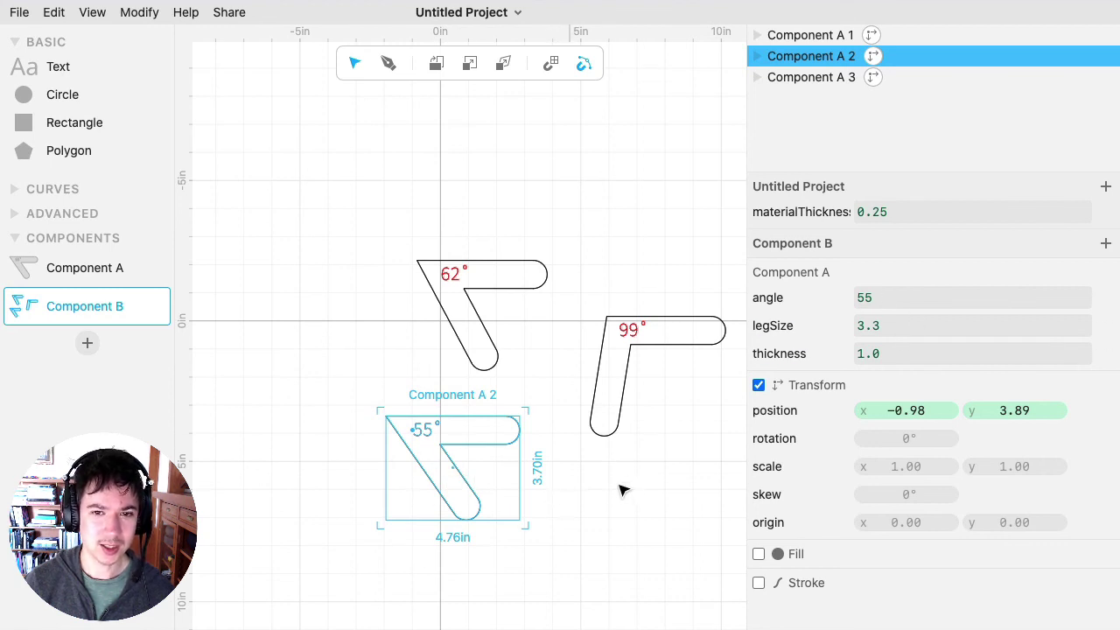
Make Component A's default thickness much thinner so the instances become slim outlines.
click(662, 321)
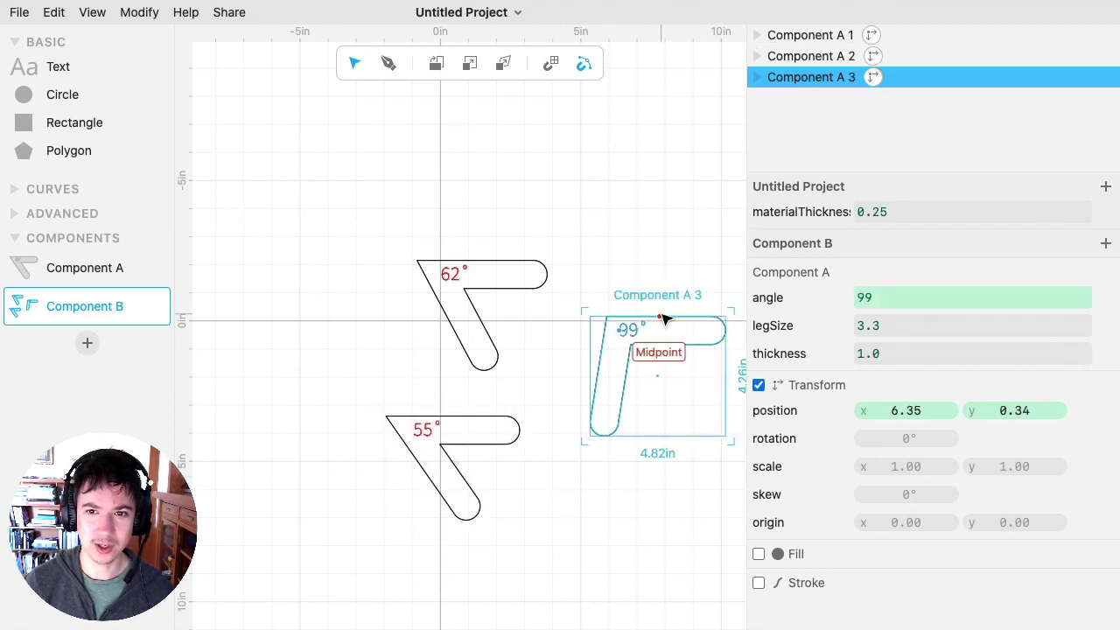
click(503, 264)
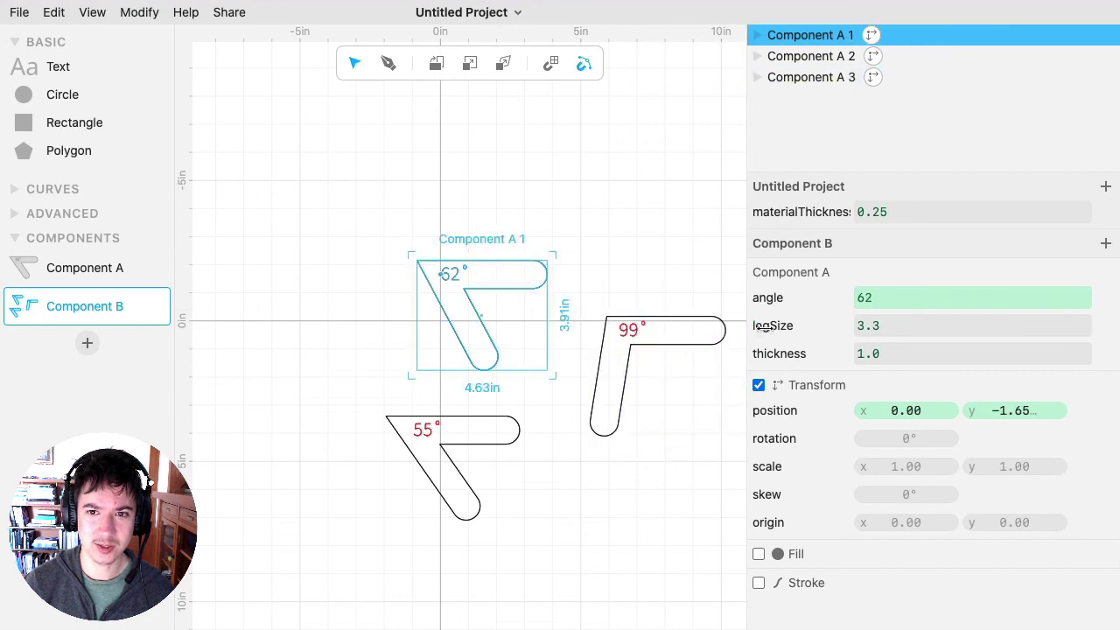
click(116, 268)
mouse_move(856, 328)
mouse_down()
mouse_move(830, 326)
mouse_move(841, 325)
mouse_up()
click(100, 306)
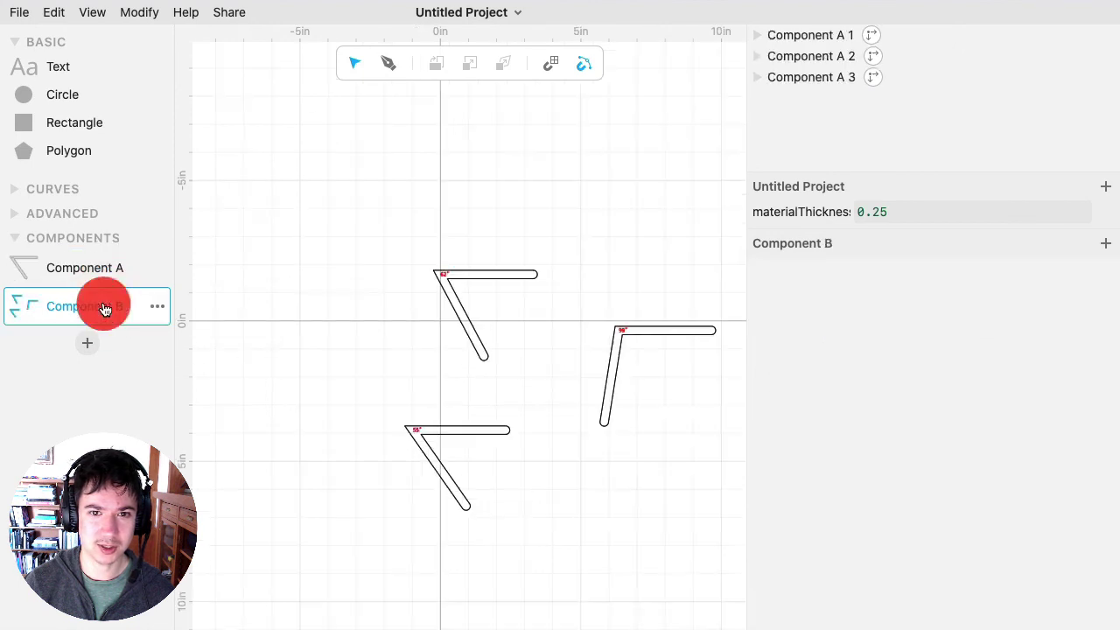
Override the third, 99° Component A instance's thickness to 1.8, then deselect it.
click(662, 338)
drag(869, 352, 918, 353)
click(886, 358)
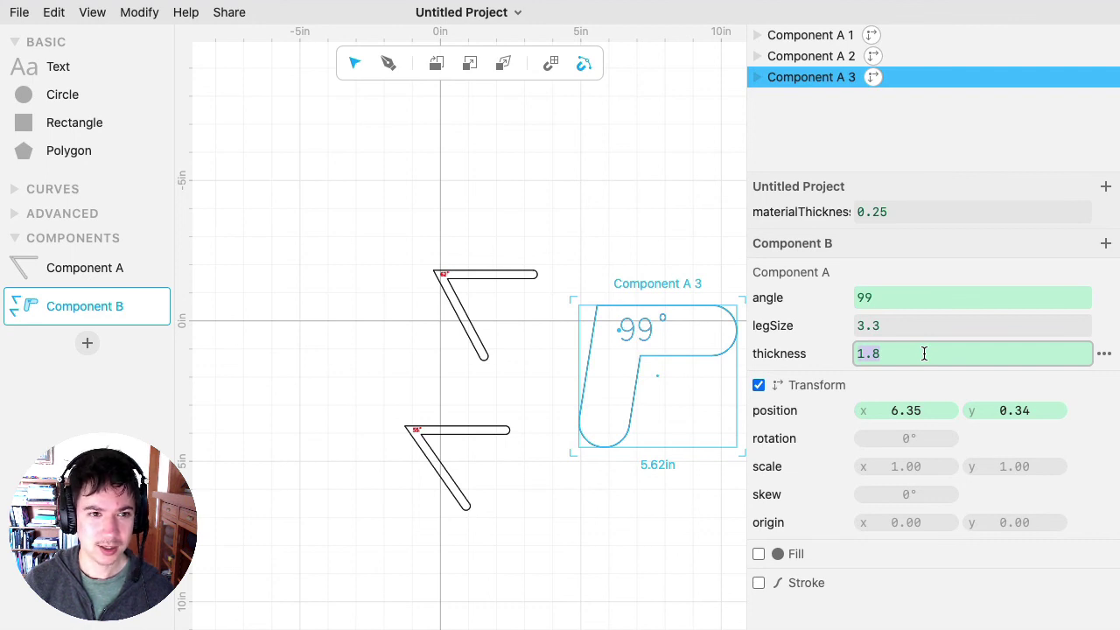
click(622, 238)
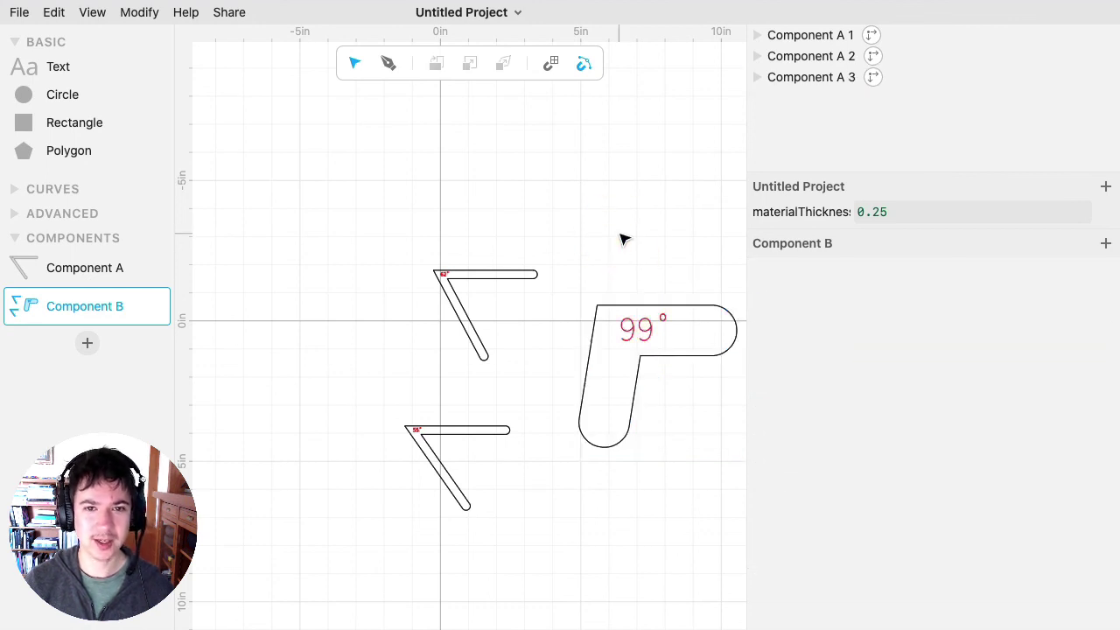